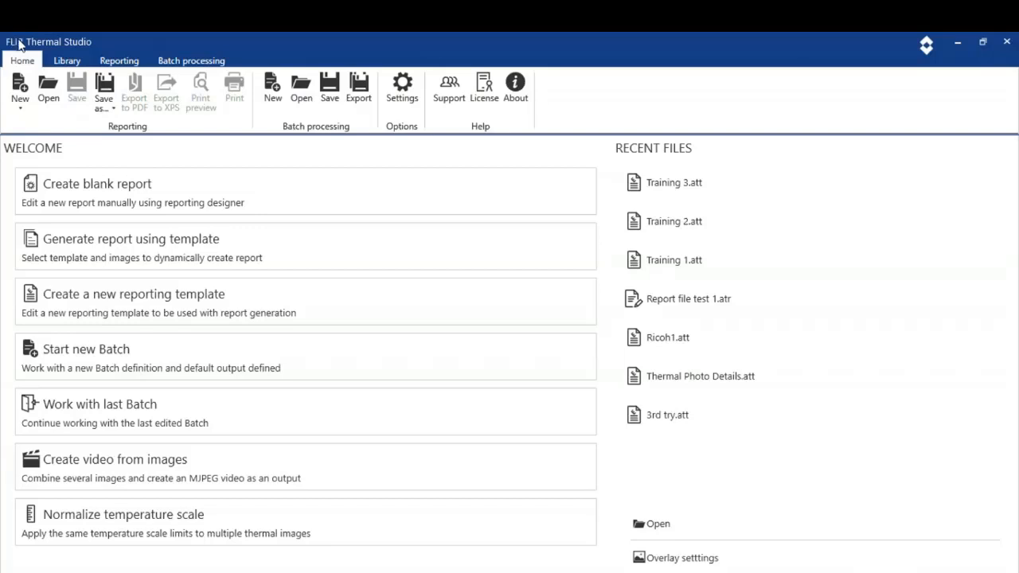
- Open the thermal image FLIR0027.jpg for editing from the Thermal Report Training folder in the image library
click(57, 62)
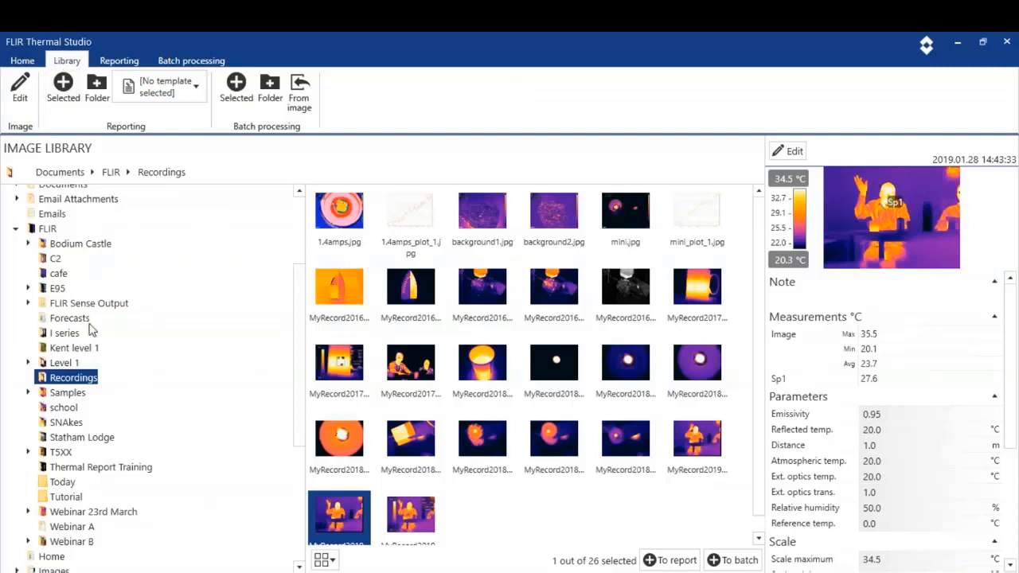
click(90, 474)
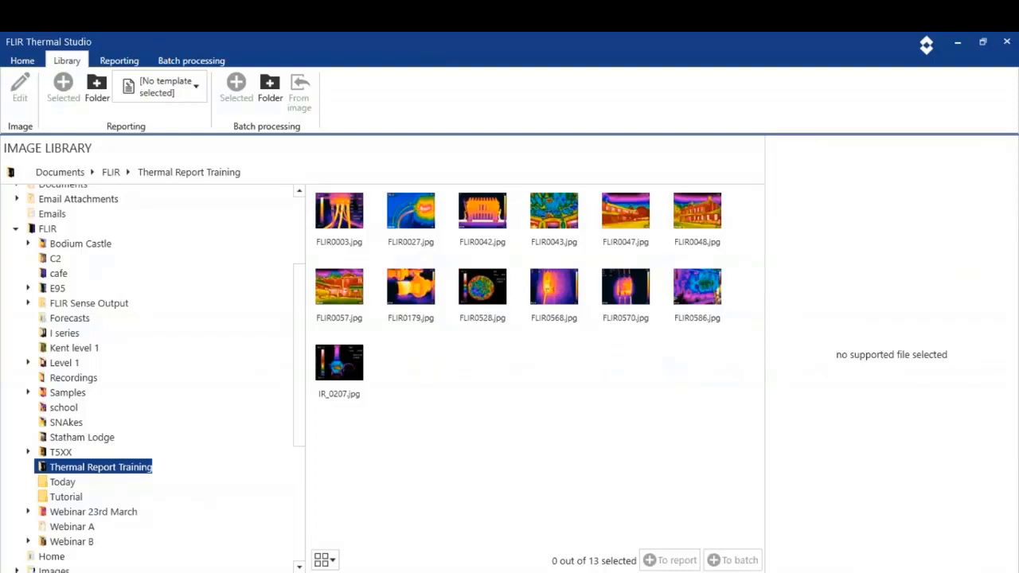
drag(104, 471, 44, 470)
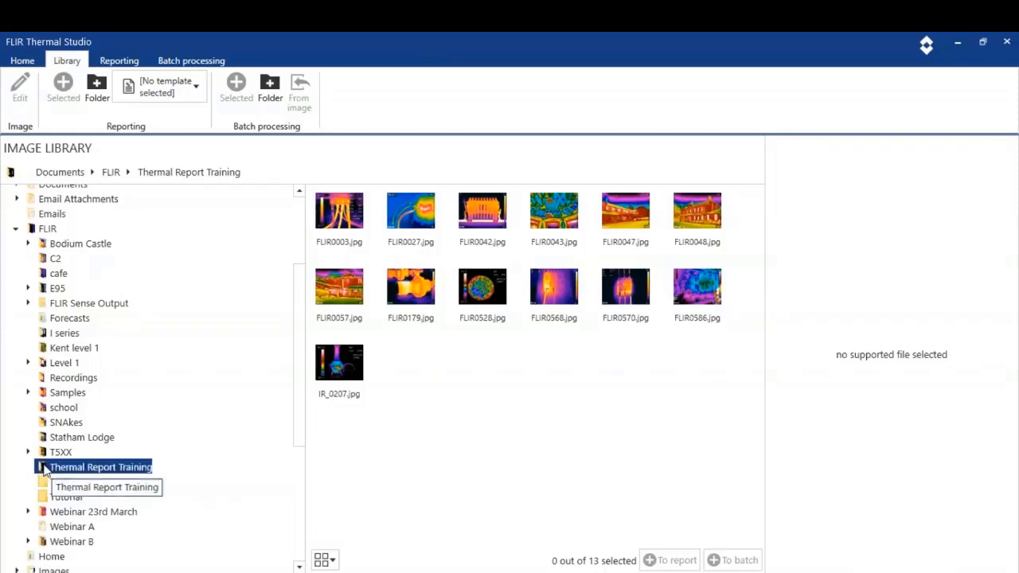
right_click(44, 469)
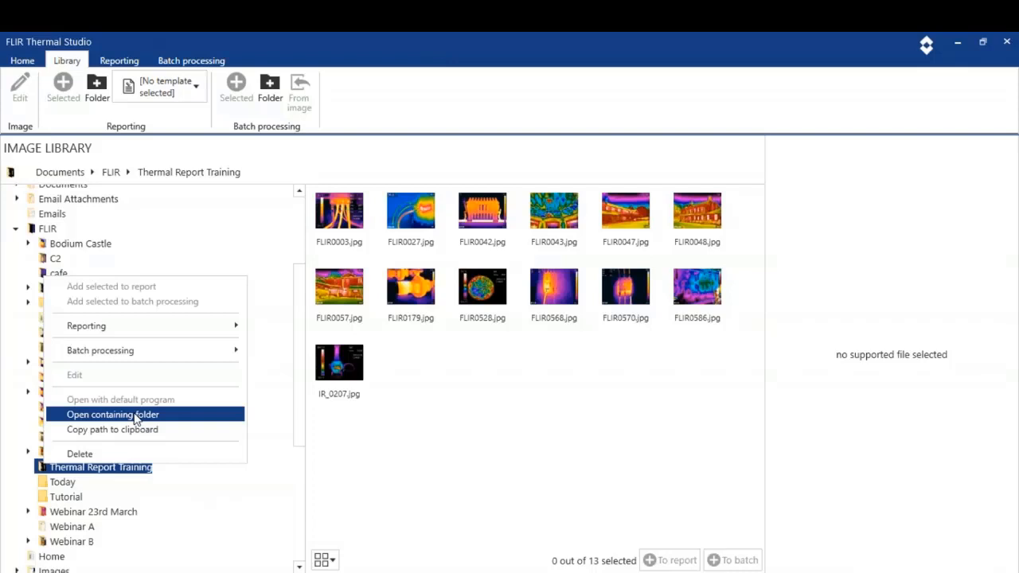
click(354, 490)
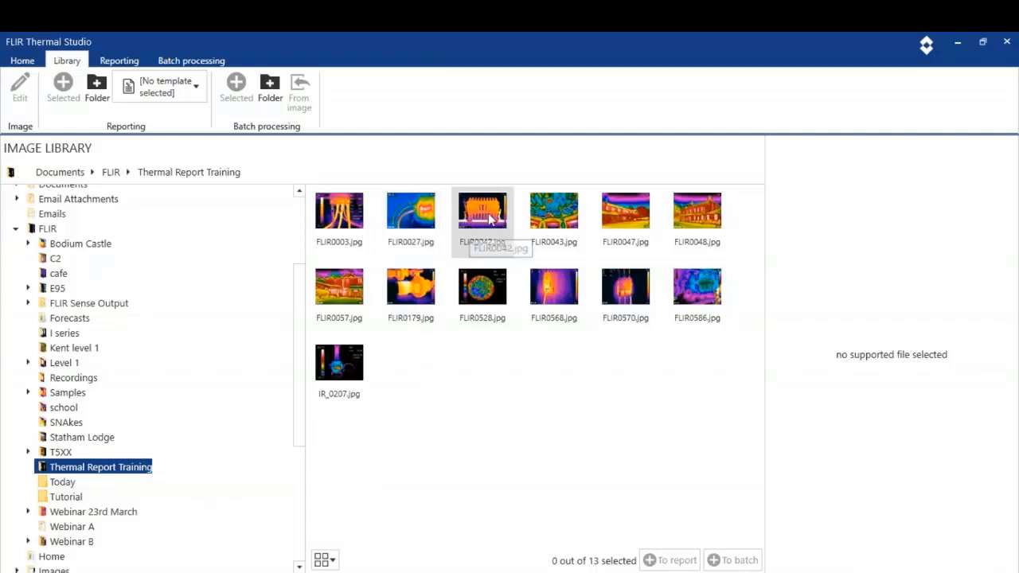
double_click(412, 226)
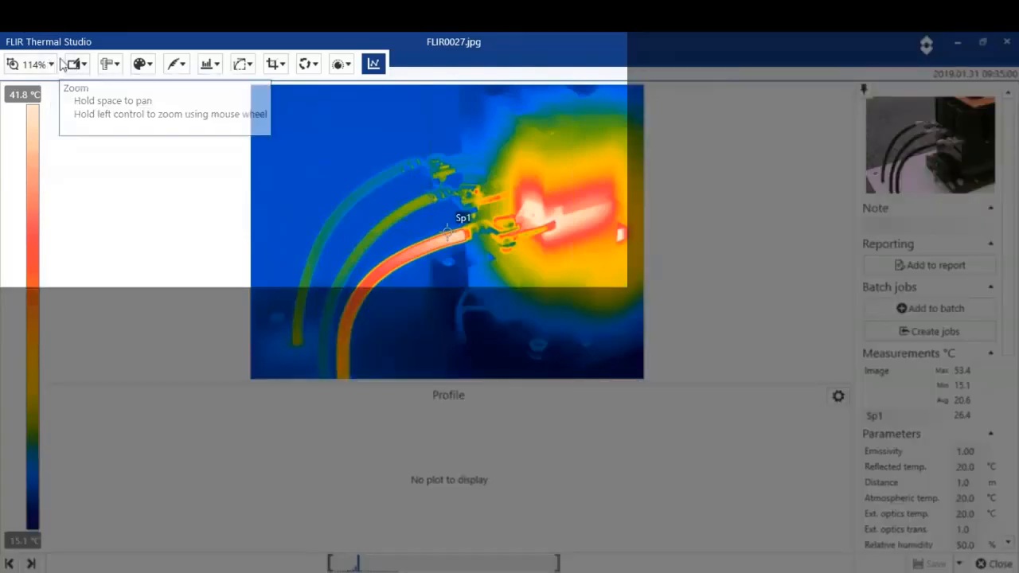
click(110, 65)
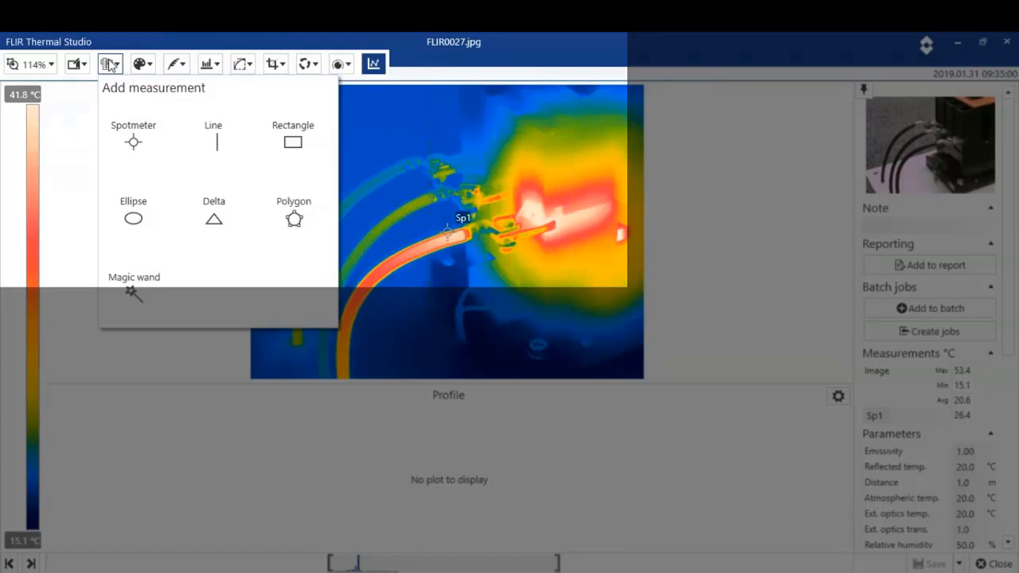
click(149, 69)
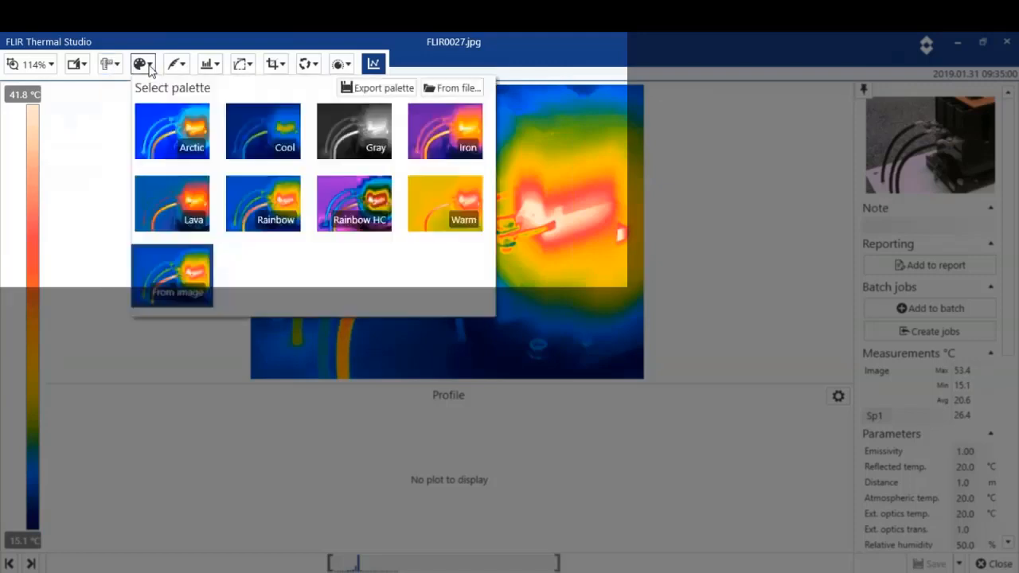
click(185, 72)
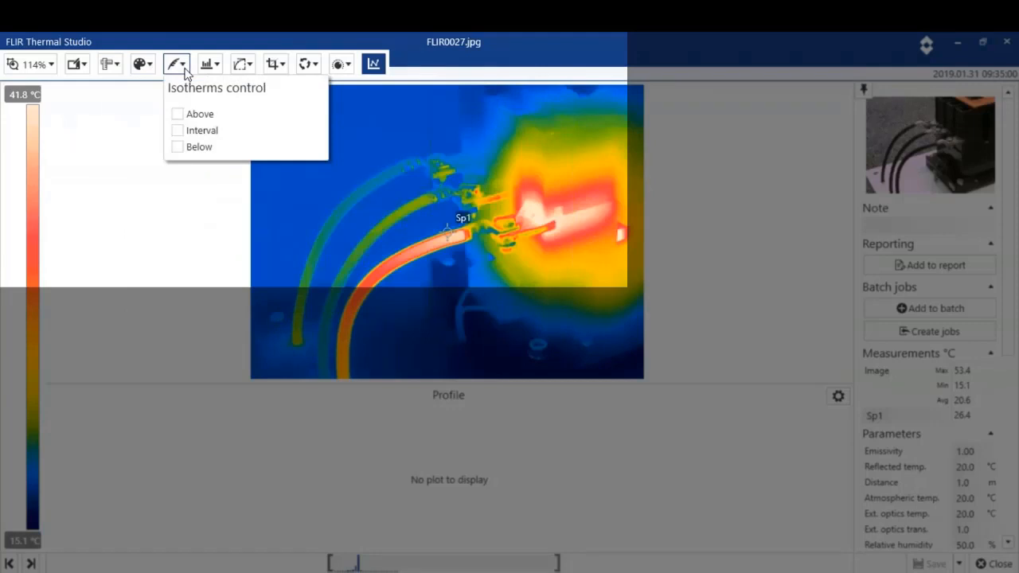
click(216, 68)
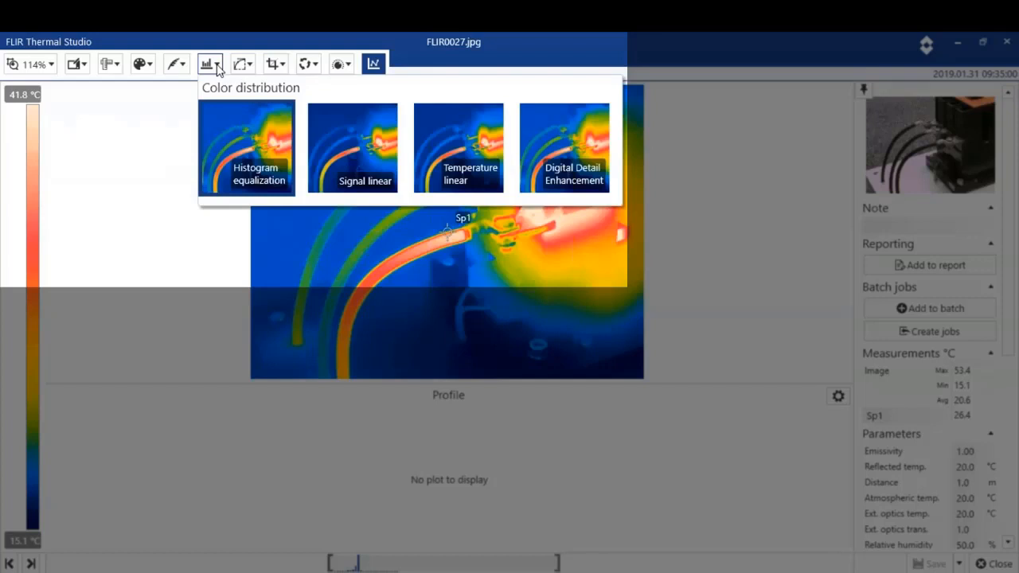
click(249, 68)
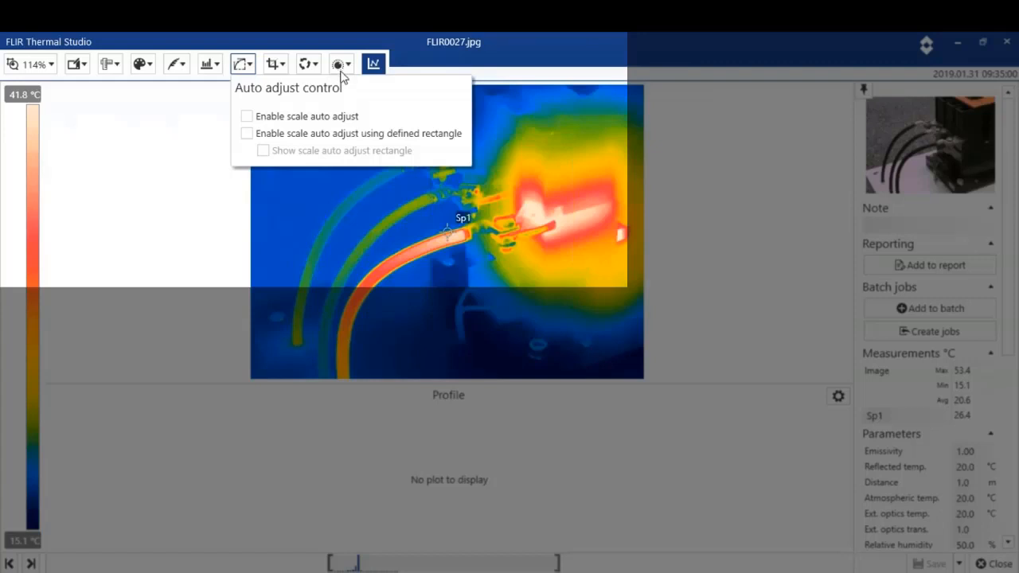
click(171, 197)
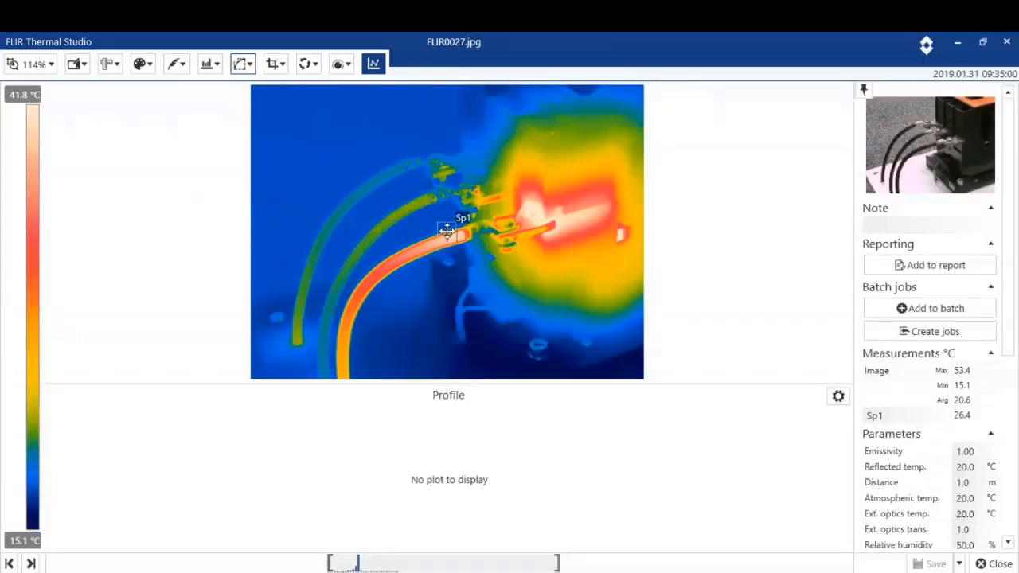
- Move spotmeter Sp1 onto the connector end of the hottest cable and add a second spotmeter on the middle cable near its connector
drag(448, 232, 456, 235)
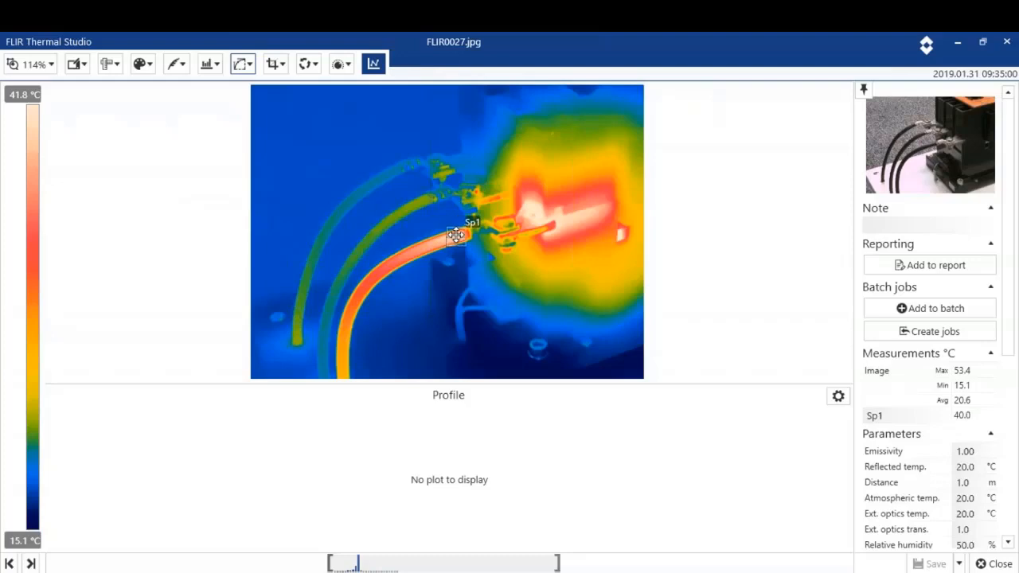
click(110, 64)
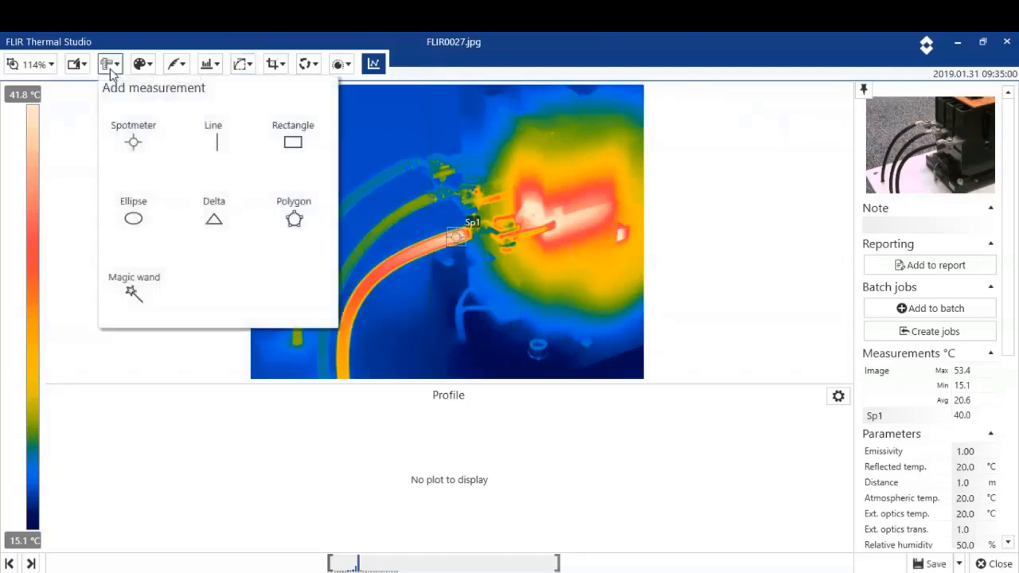
click(134, 145)
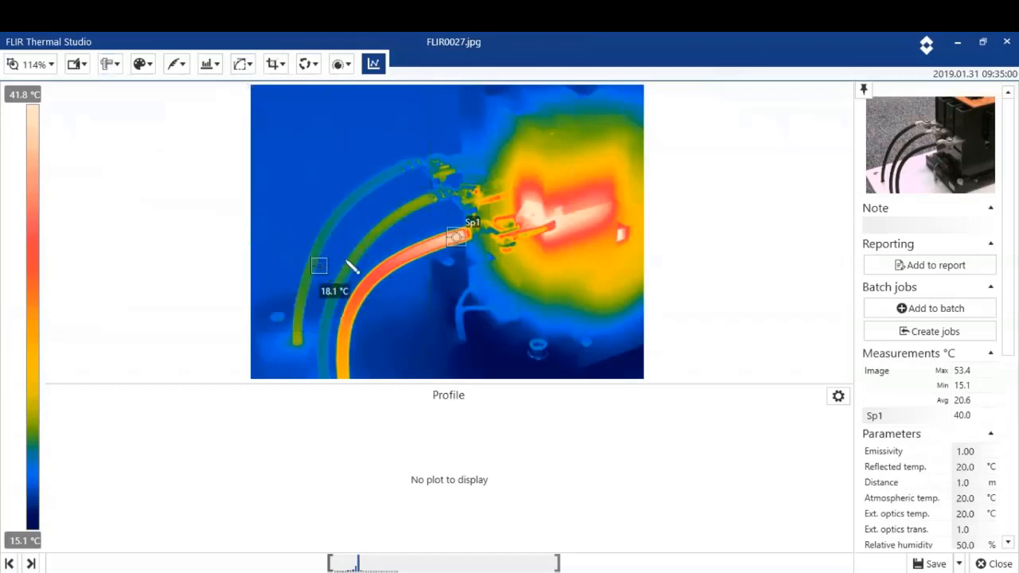
click(422, 202)
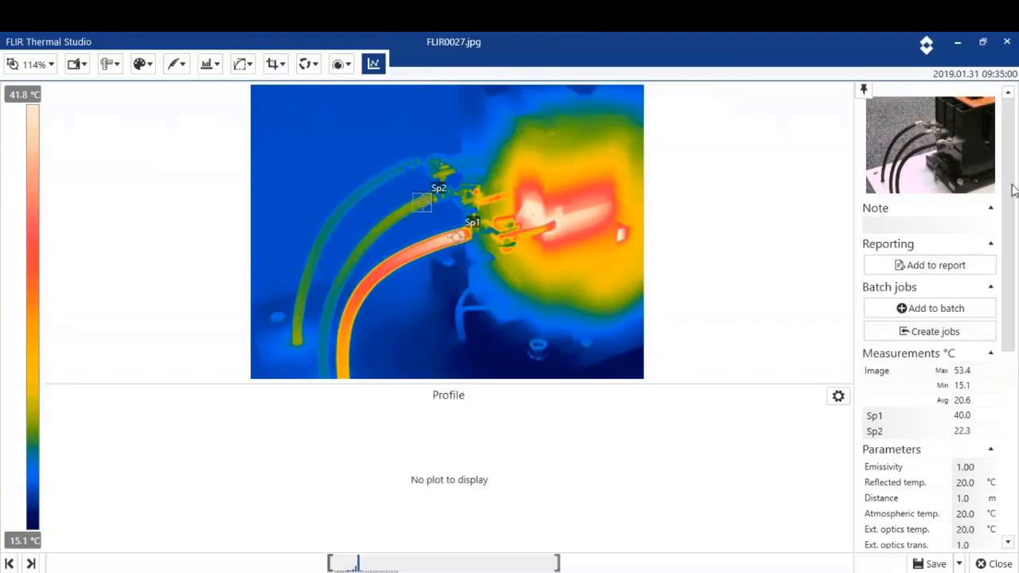
drag(1011, 189, 1007, 265)
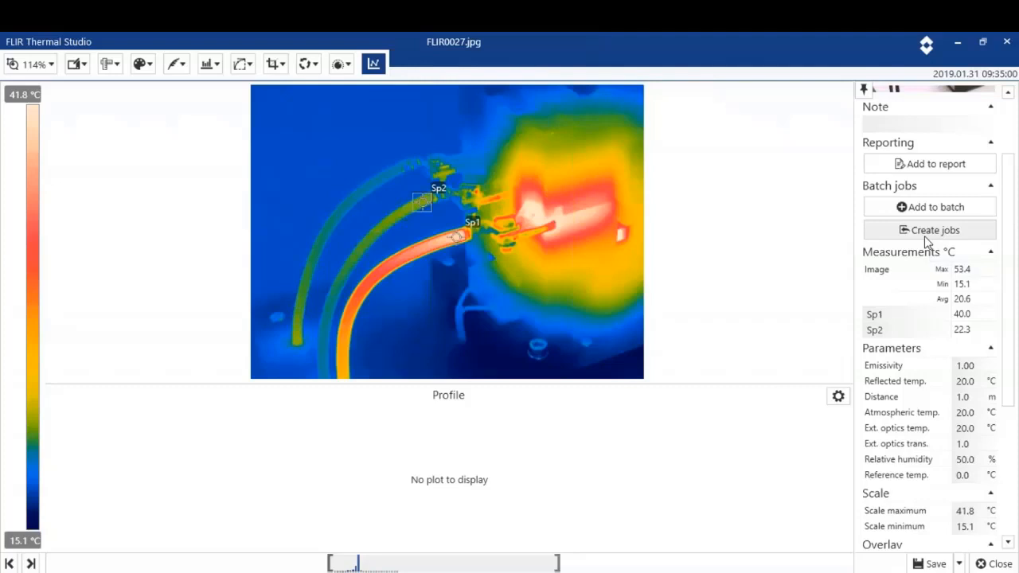
drag(1010, 239, 1009, 337)
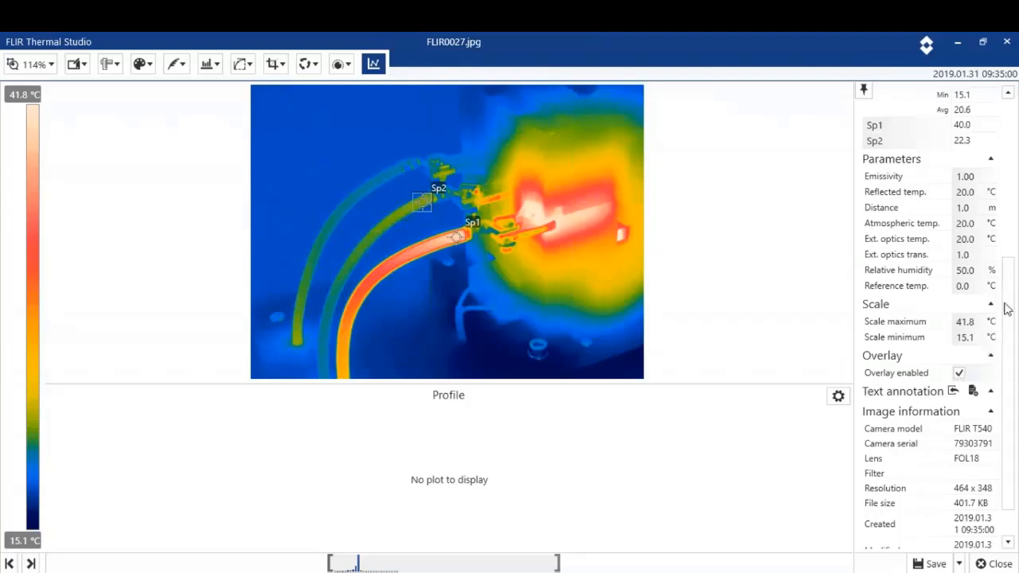
drag(1008, 305, 1008, 375)
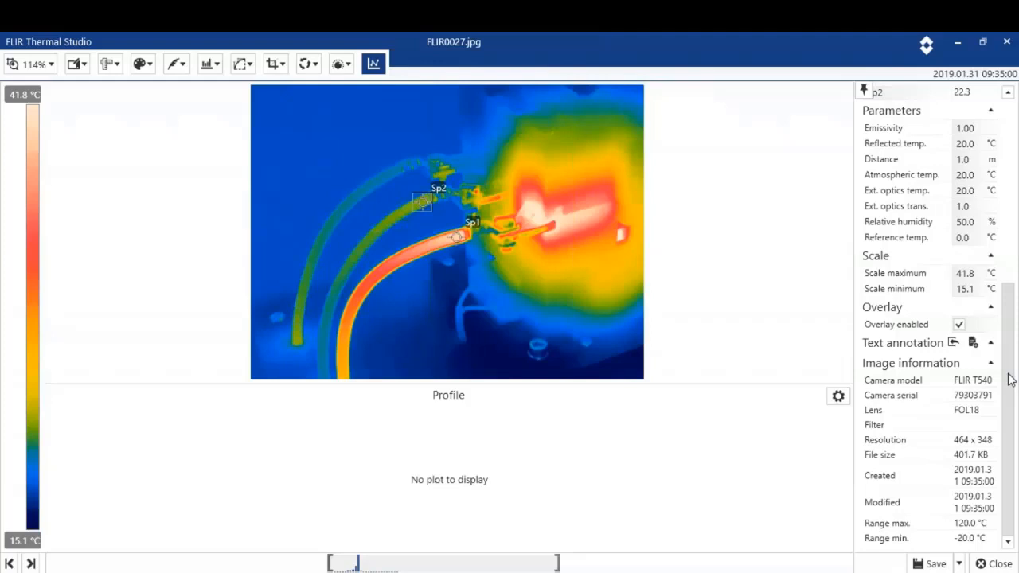
- Add a delta measurement and set its Source 2 to Sp2, so that it compares Sp1 with Sp2
click(114, 67)
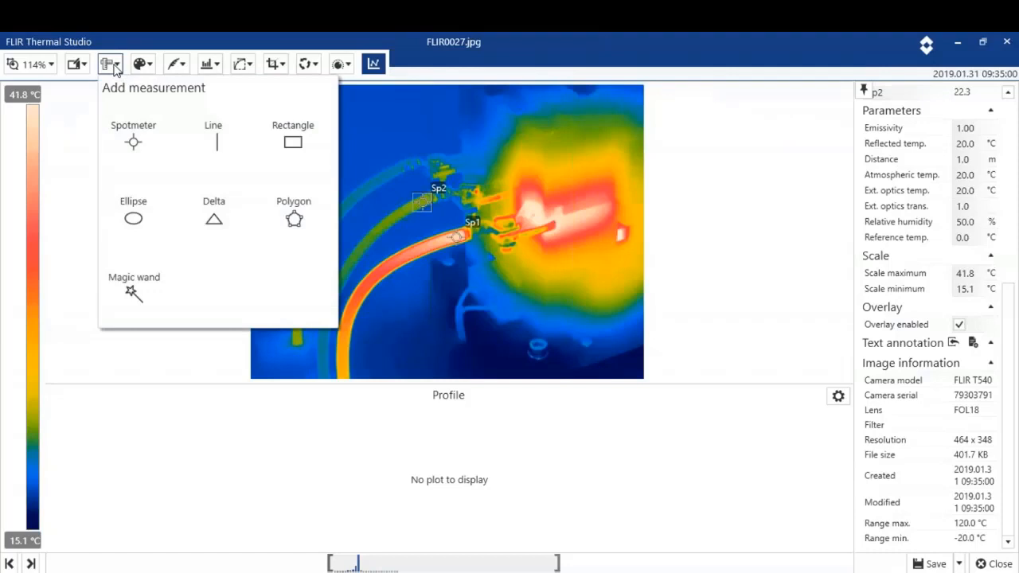
click(213, 213)
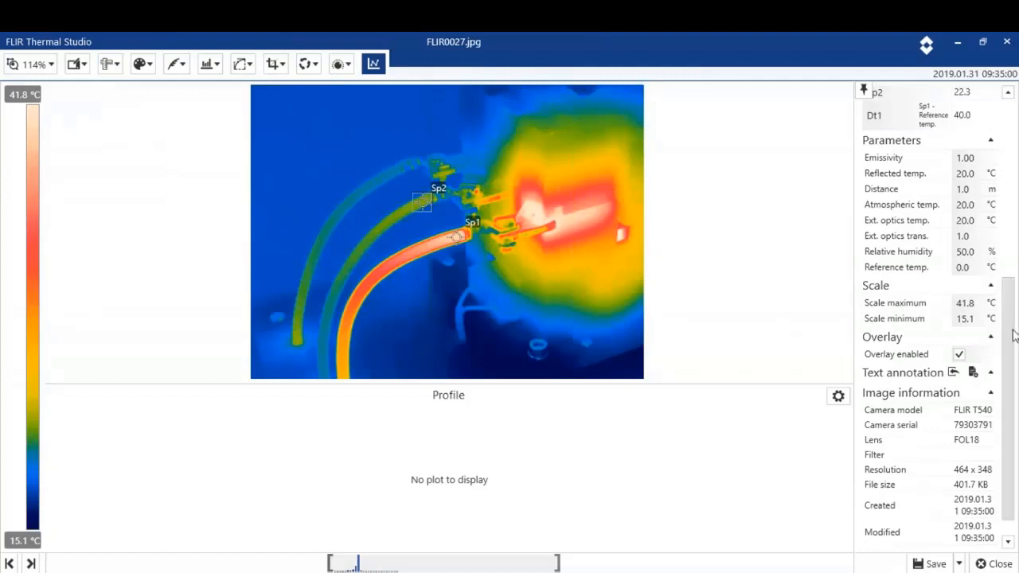
drag(1009, 324, 1006, 253)
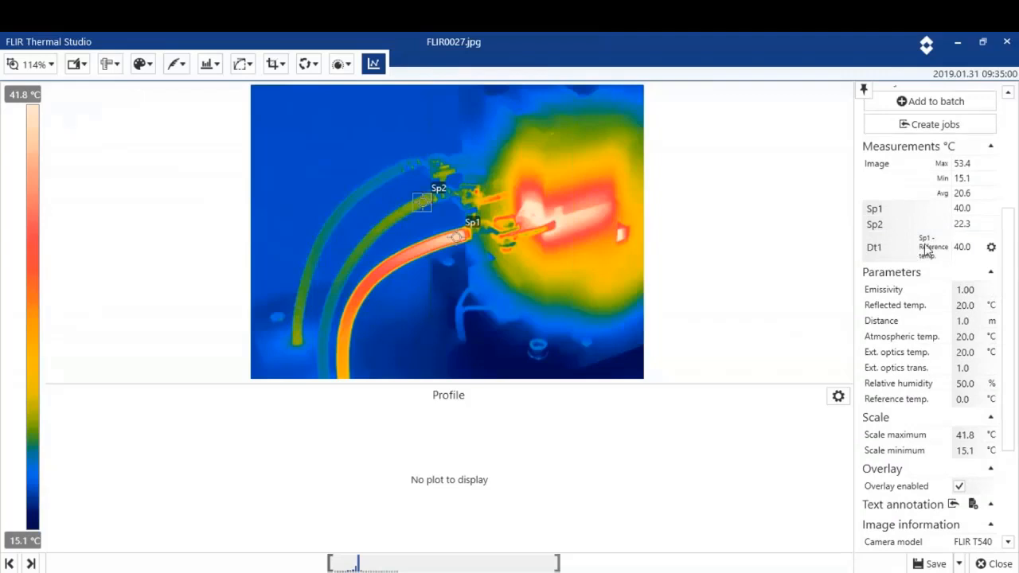
click(993, 248)
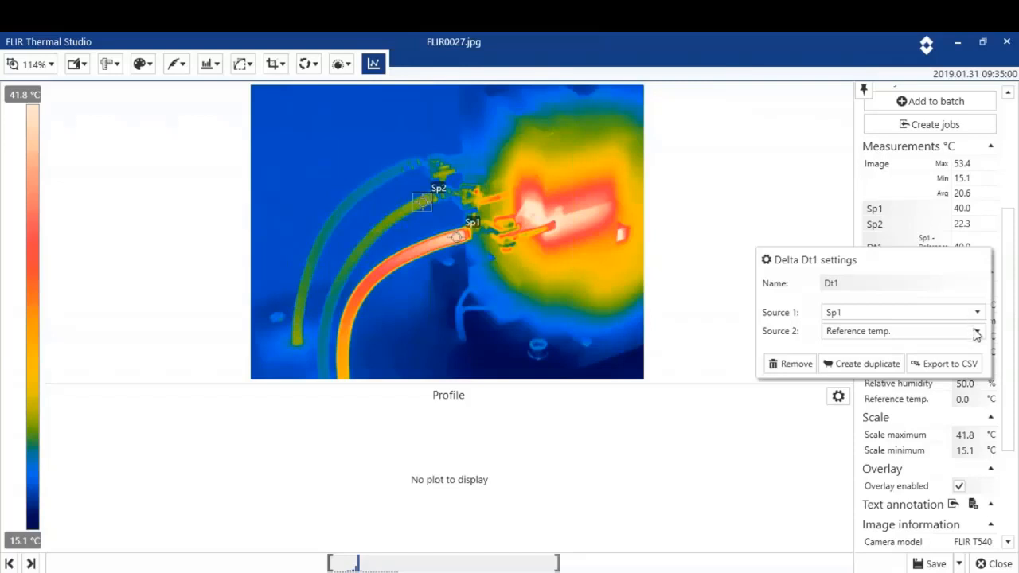
click(977, 333)
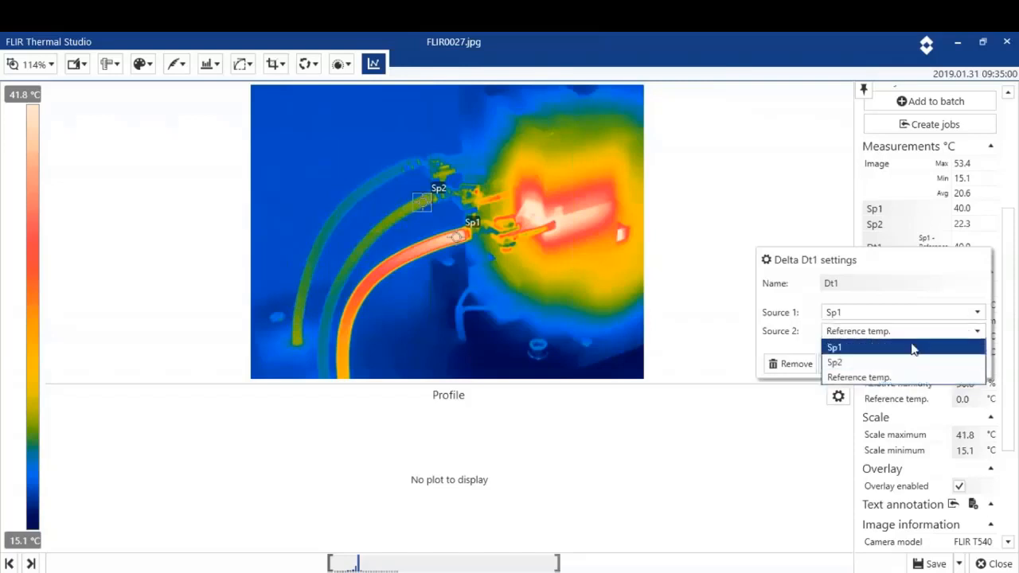
click(841, 363)
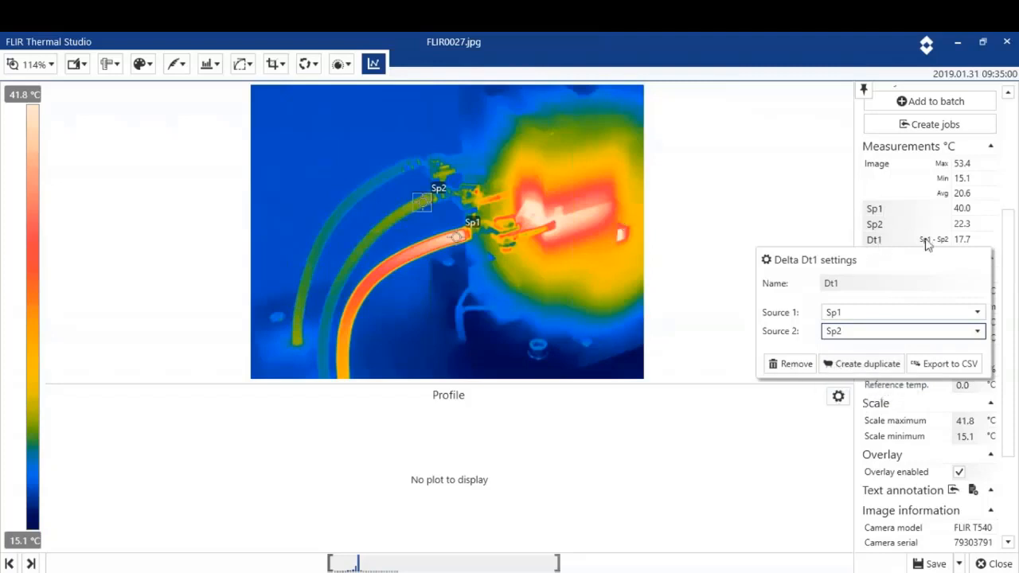
click(778, 183)
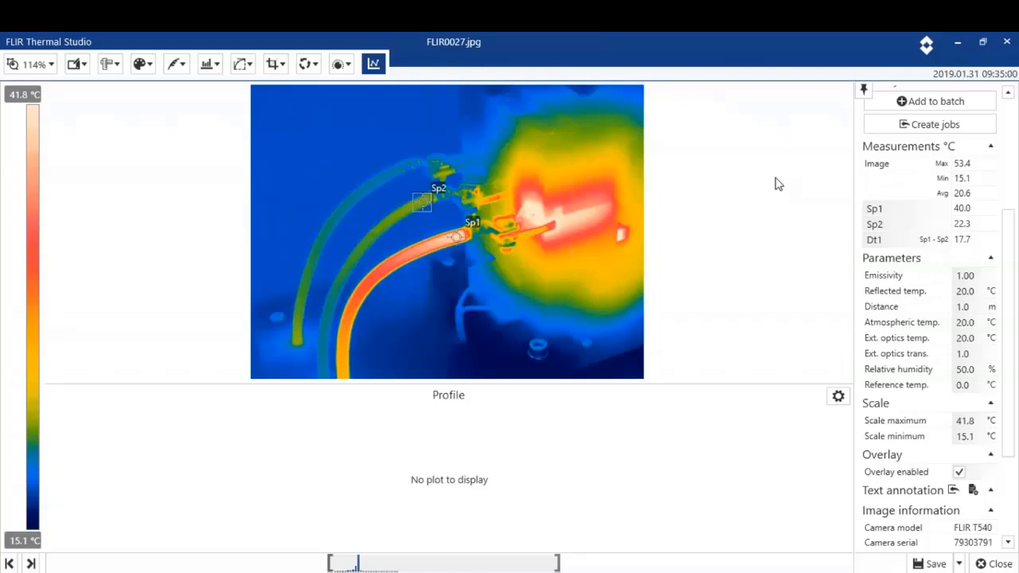
- Try the Iron palette on the thermal image and switch it to the Gray palette
click(148, 65)
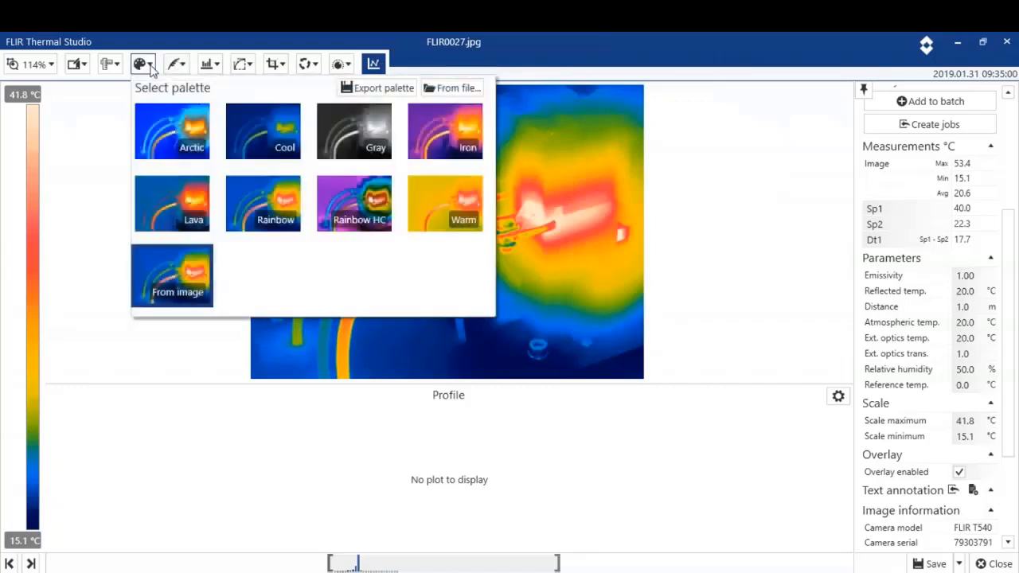
click(428, 130)
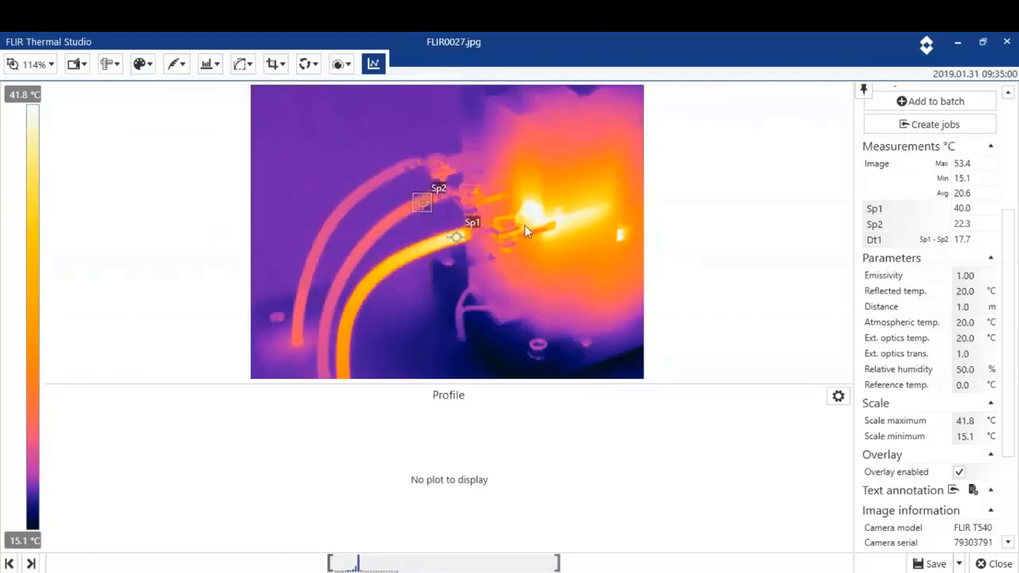
click(148, 67)
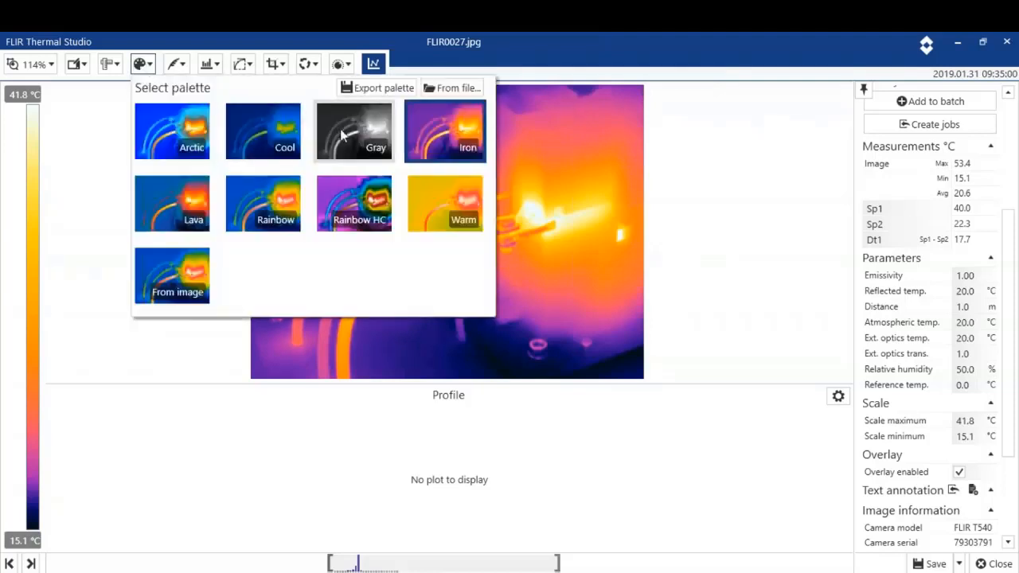
click(344, 133)
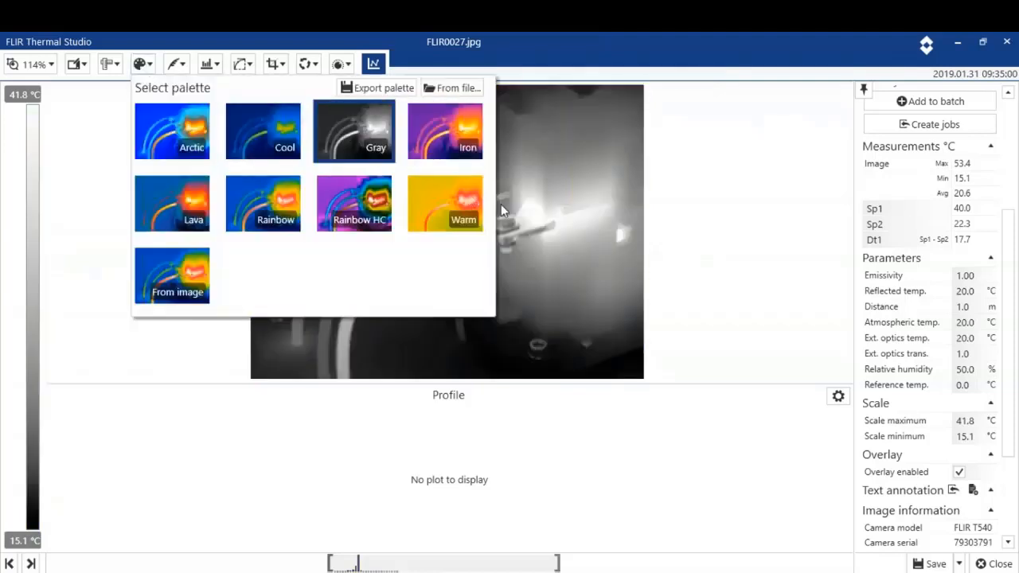
click(701, 237)
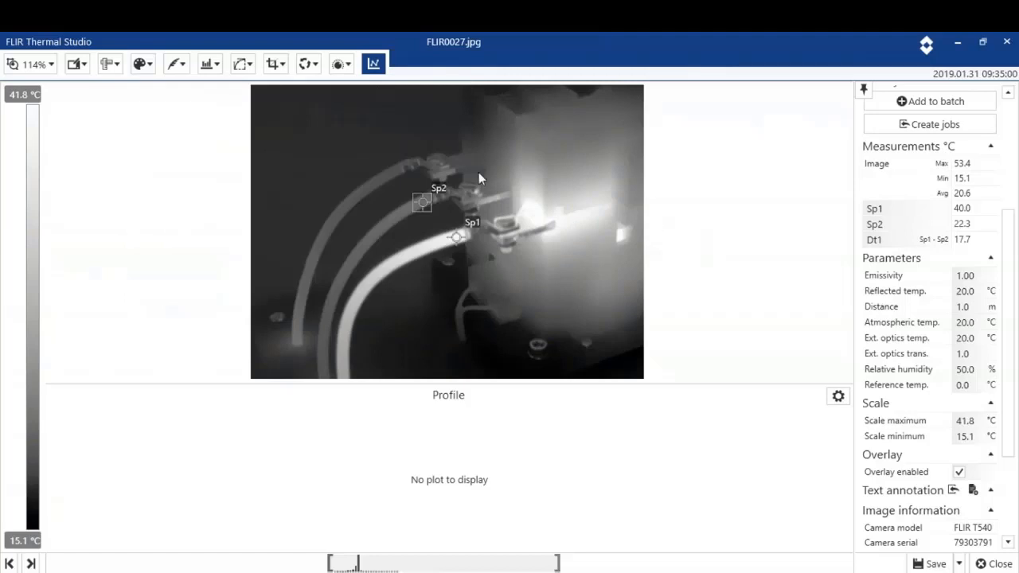
- Enable the Above isotherm and raise its limit to about 36.3 °C
click(182, 65)
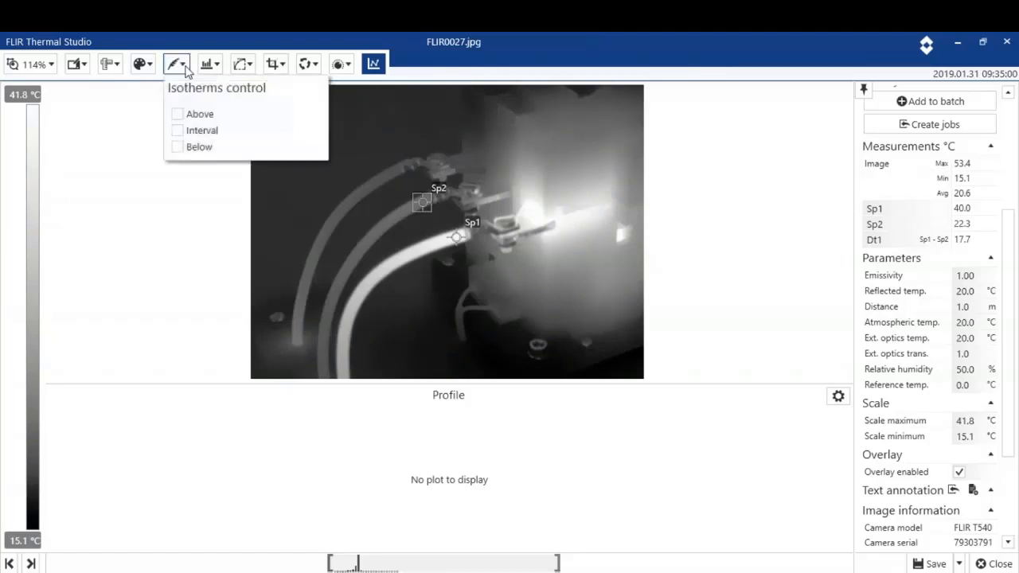
click(176, 115)
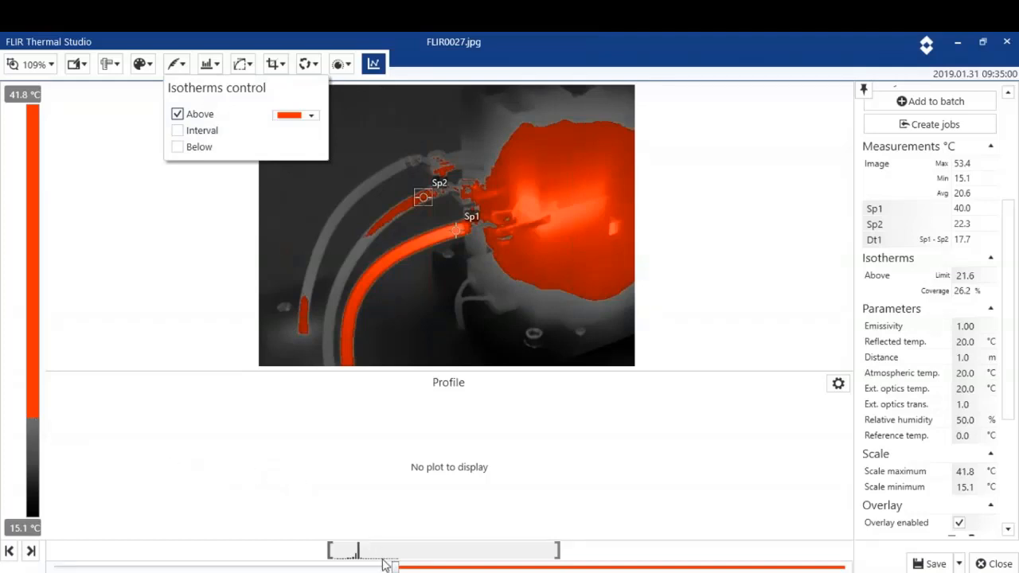
drag(397, 568, 523, 565)
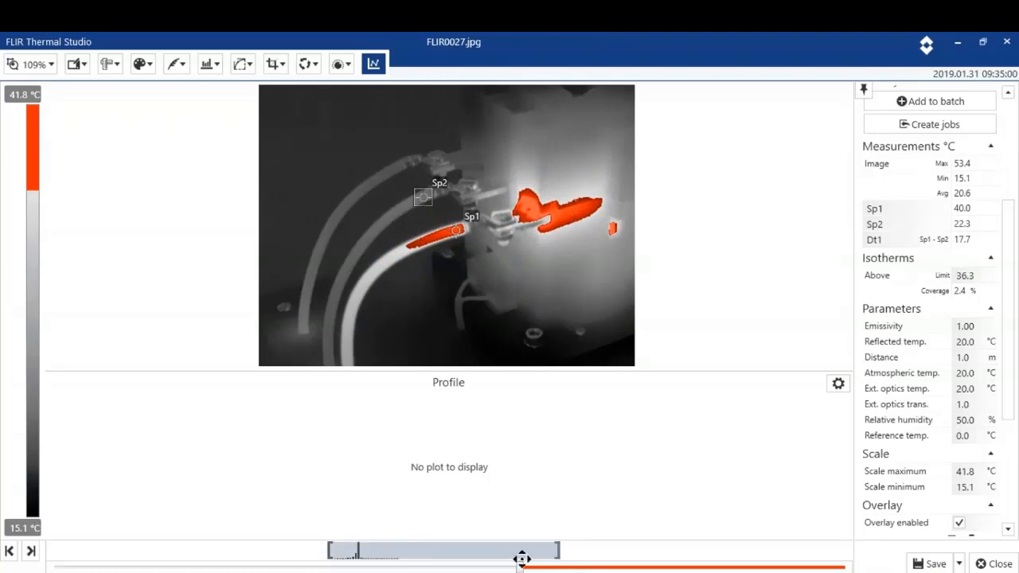
- Try the Signal linear and Temperature linear color distributions, and set the image to Digital Detail Enhancement
click(217, 69)
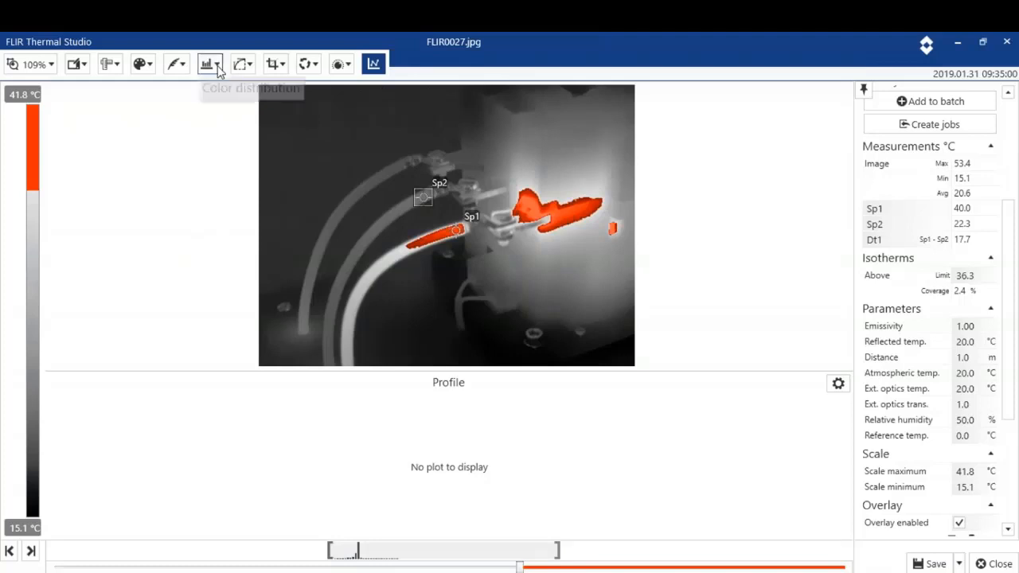
click(332, 157)
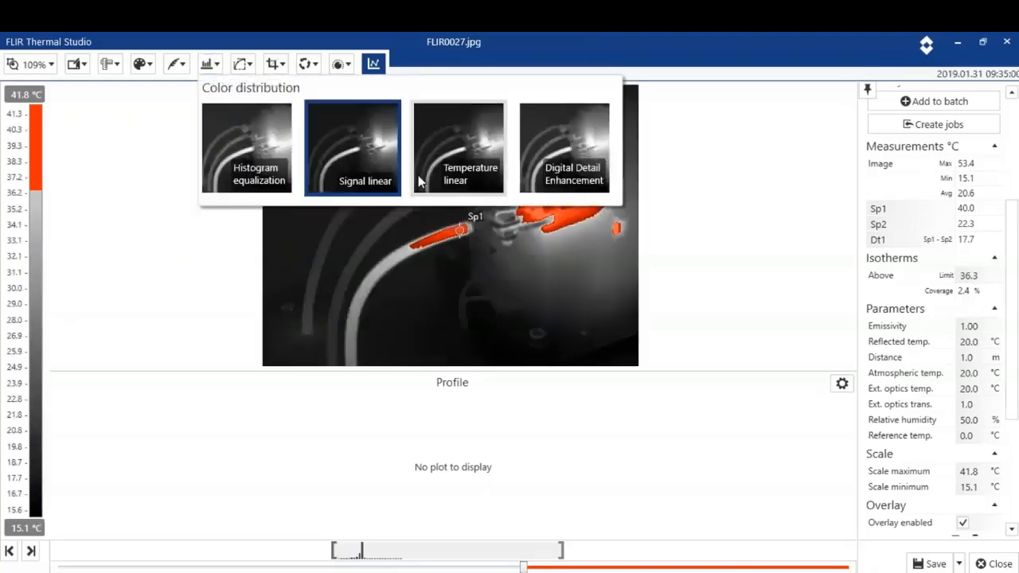
click(474, 148)
click(573, 143)
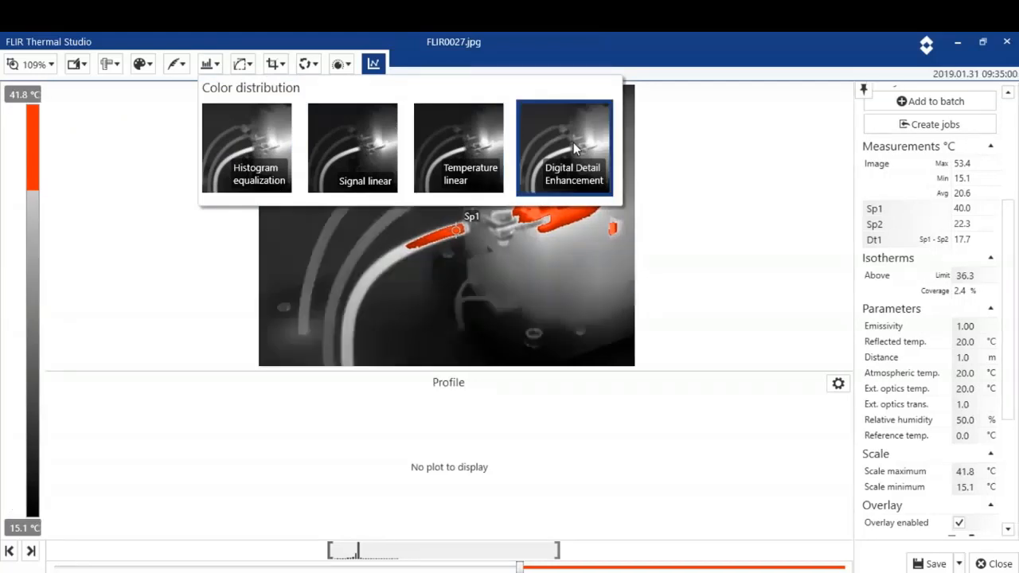
- Try a crop rectangle enlarged around the cables and the hot component, and discard the crop
click(277, 64)
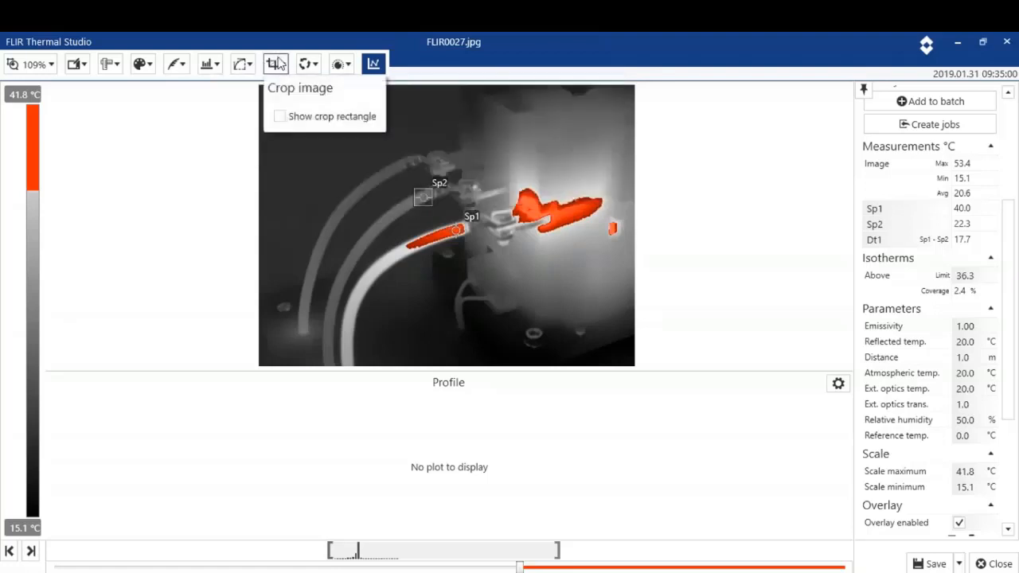
click(278, 117)
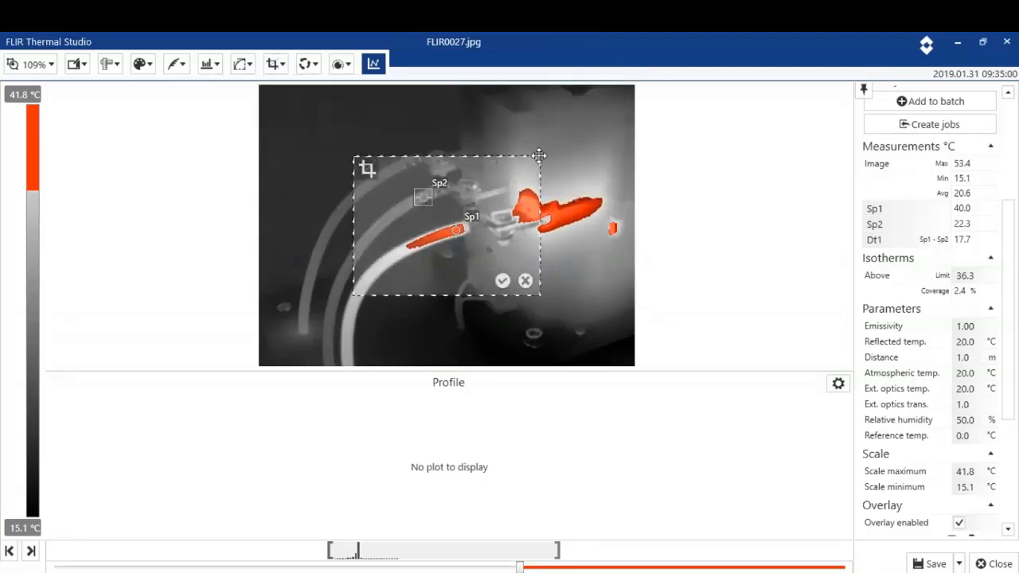
drag(541, 163, 609, 103)
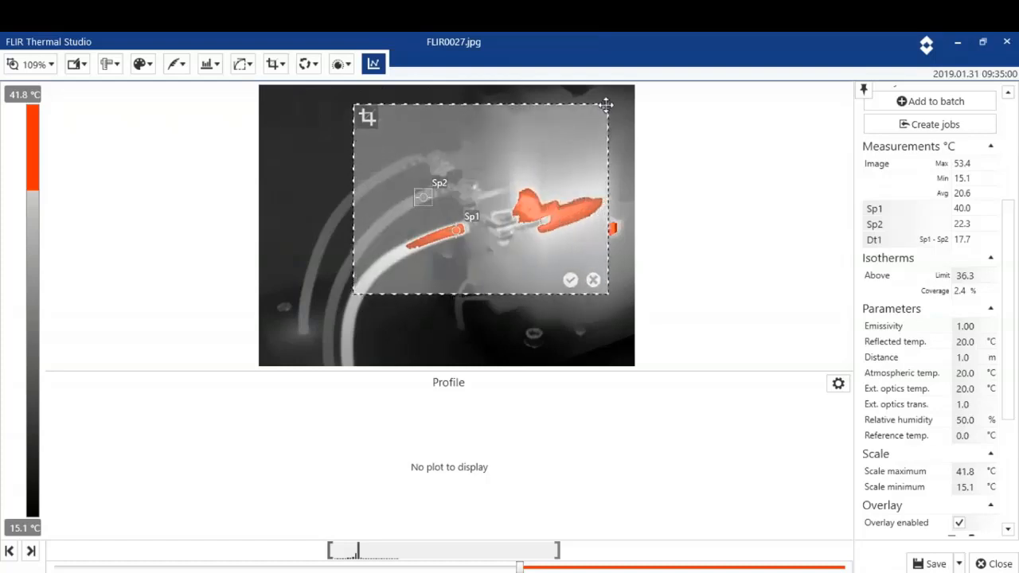
drag(358, 292, 343, 293)
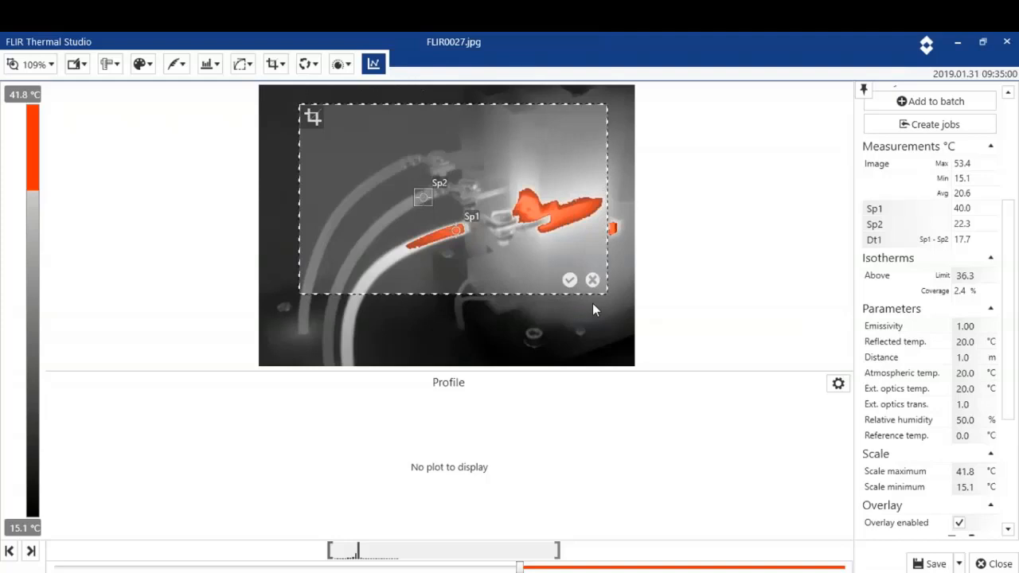
click(592, 279)
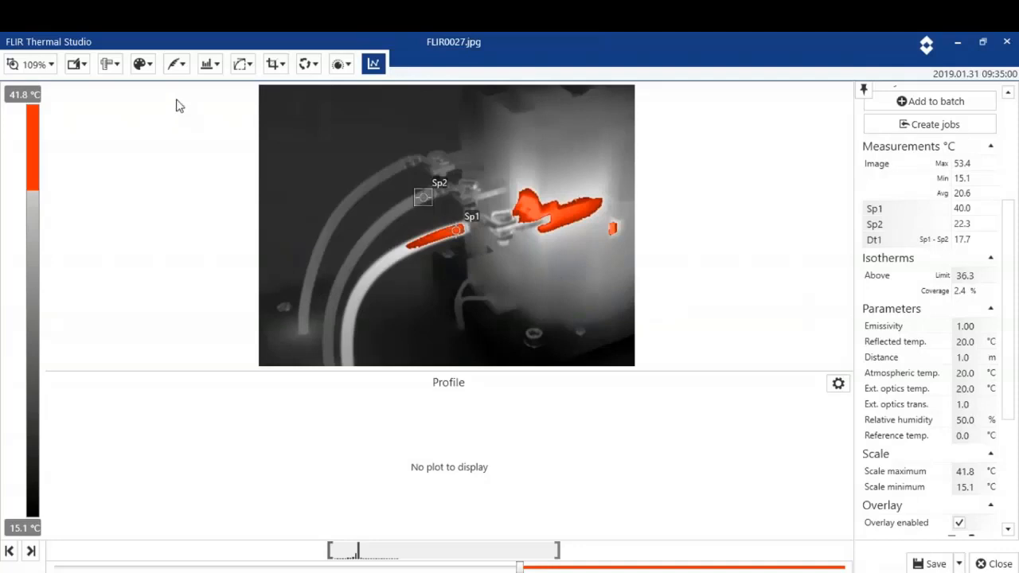
- Try out the image rotation control and leave the angle at 0°
click(309, 65)
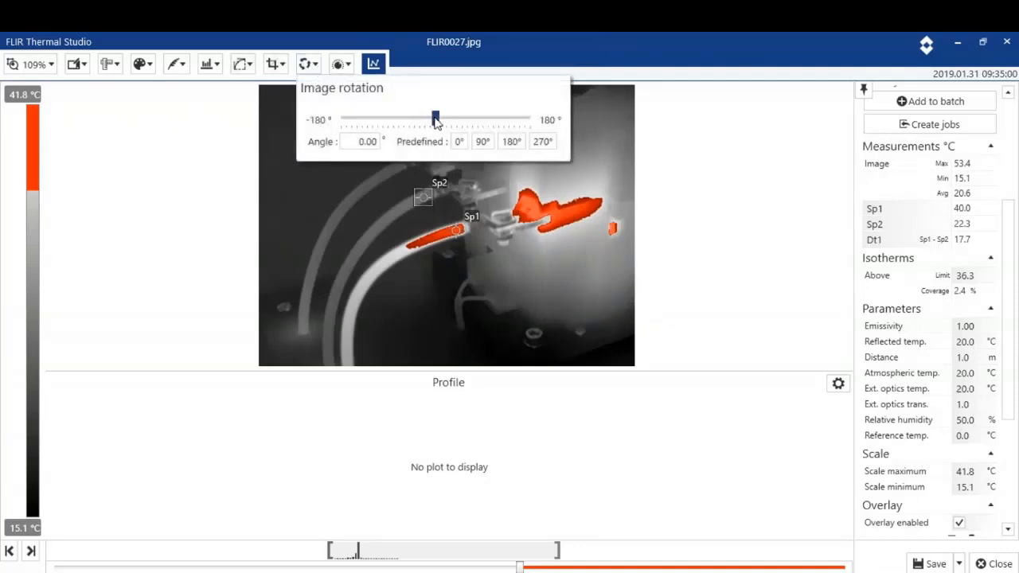
mouse_move(435, 120)
mouse_down()
mouse_move(447, 121)
mouse_move(436, 121)
mouse_up()
click(193, 133)
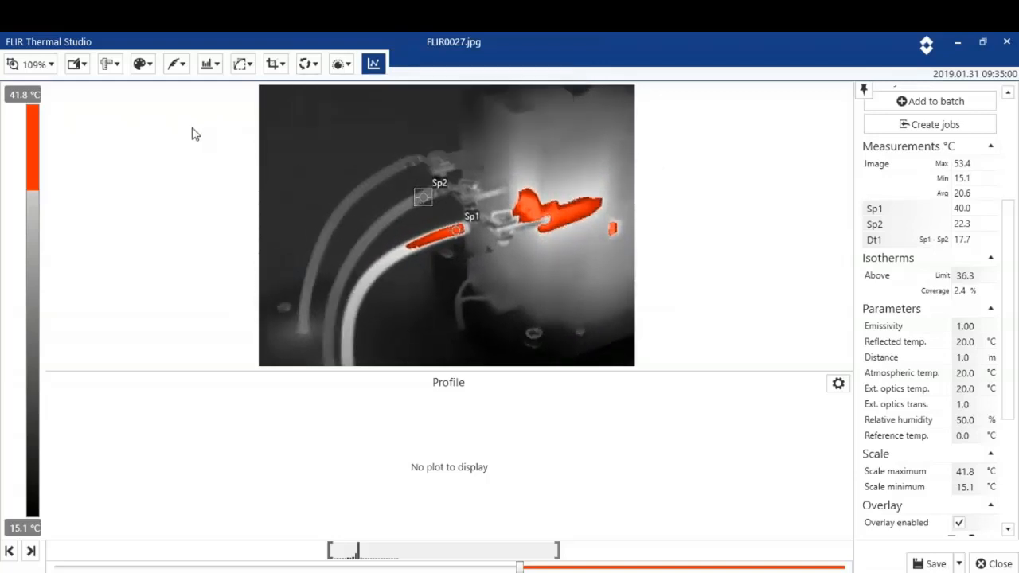
- Apply the Iron palette to the thermal image and turn off the Above isotherm
click(145, 66)
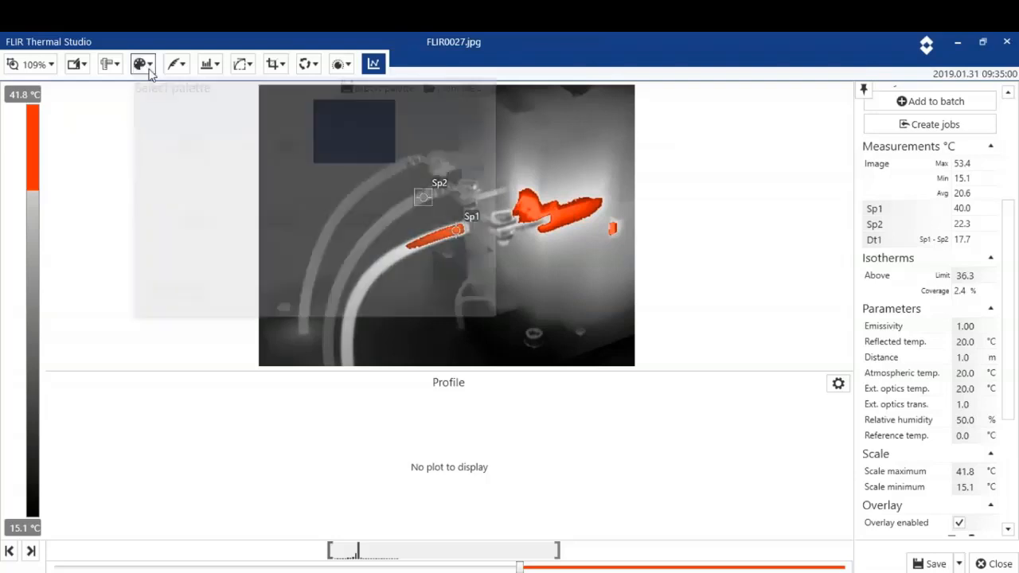
click(424, 136)
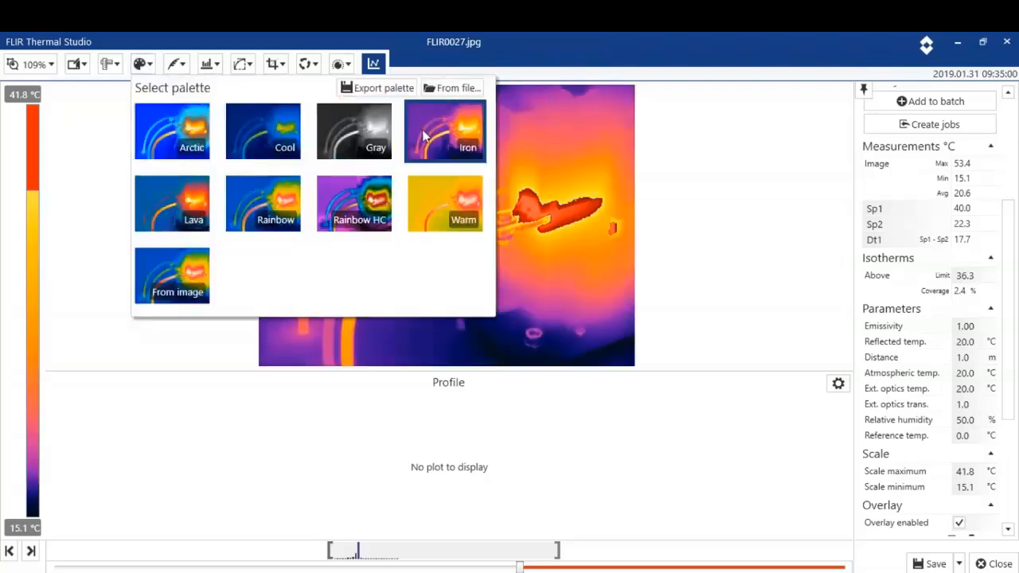
click(177, 65)
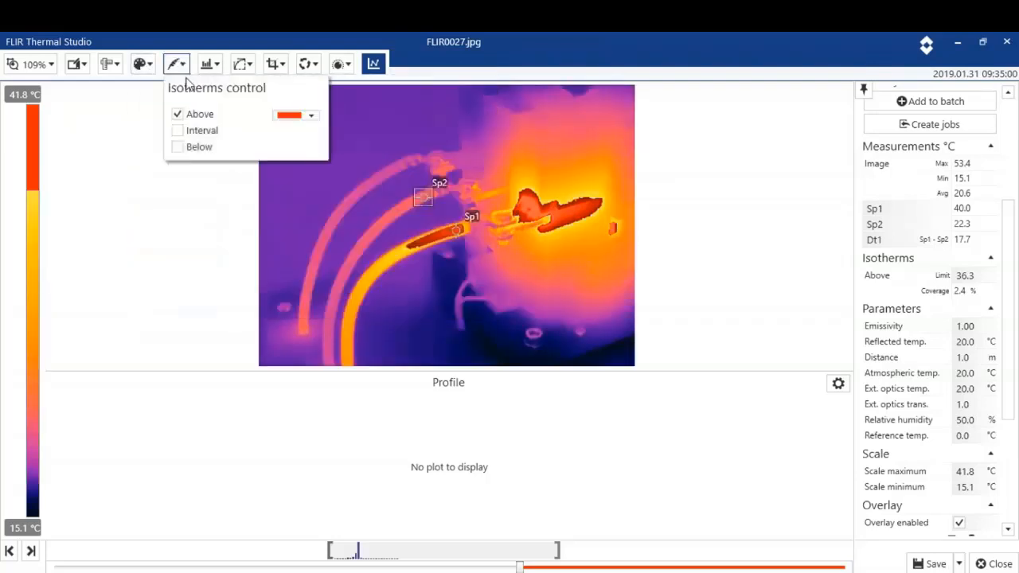
click(178, 113)
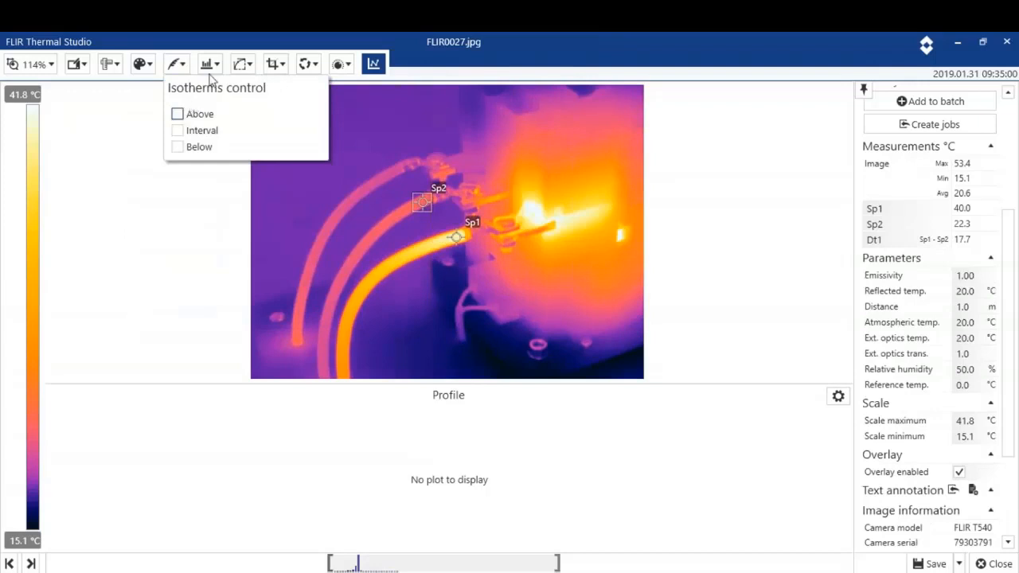
- Set the fusion mode to MSX and shift the fusion alignment slightly so the visual detail matches the thermal image
click(348, 66)
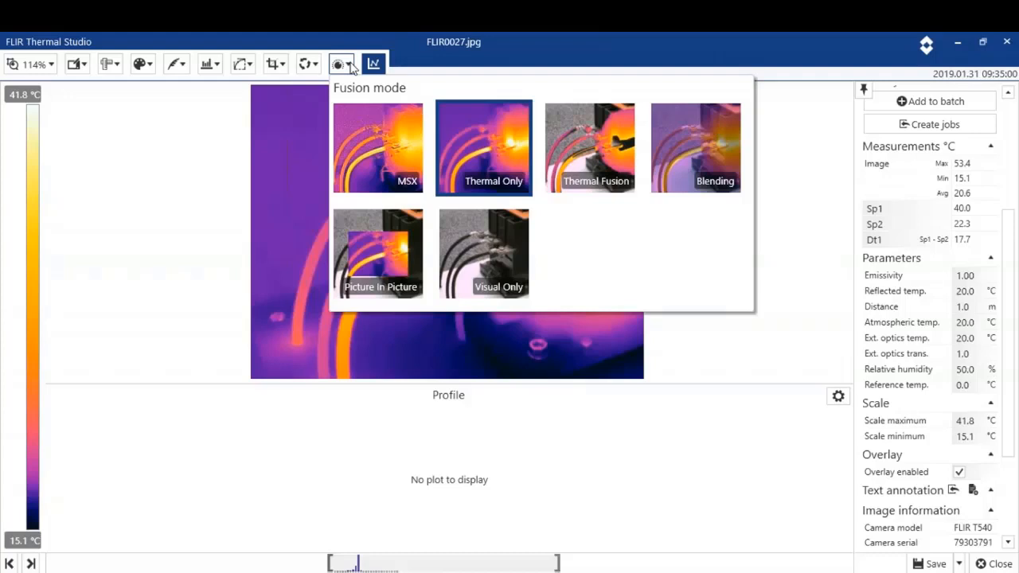
click(382, 159)
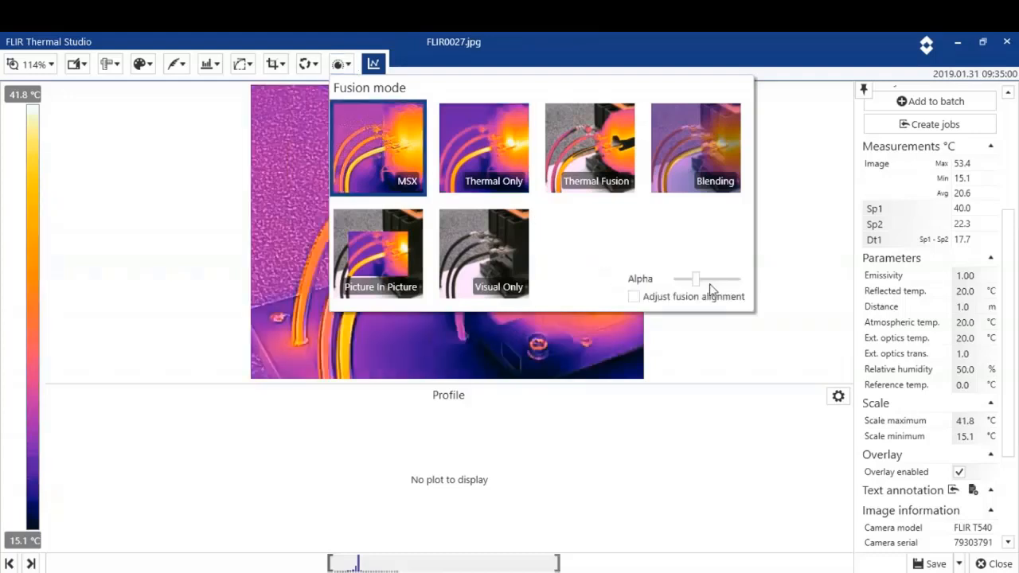
click(633, 299)
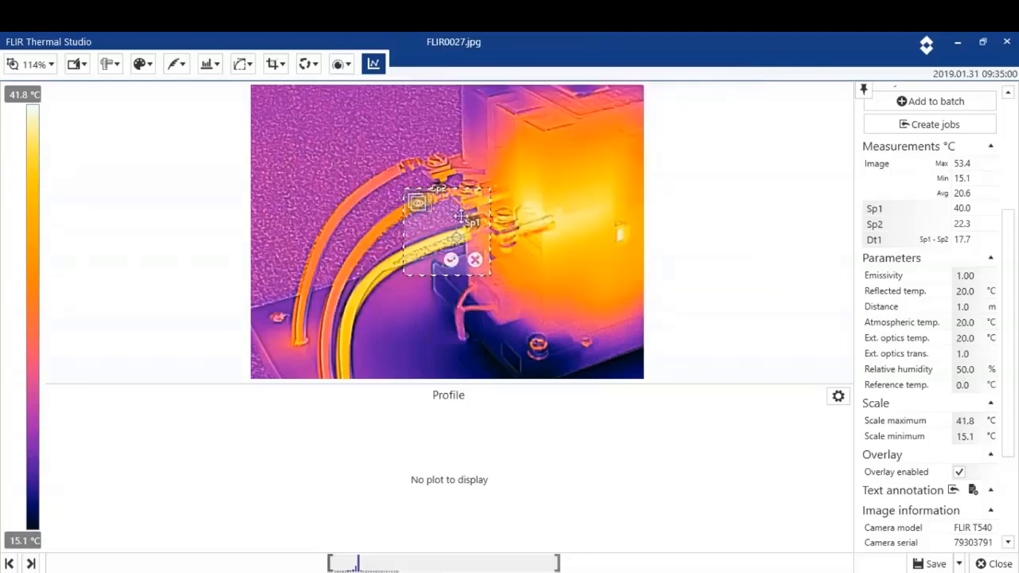
mouse_move(439, 215)
mouse_down()
mouse_move(417, 193)
mouse_move(465, 195)
mouse_move(450, 221)
mouse_up()
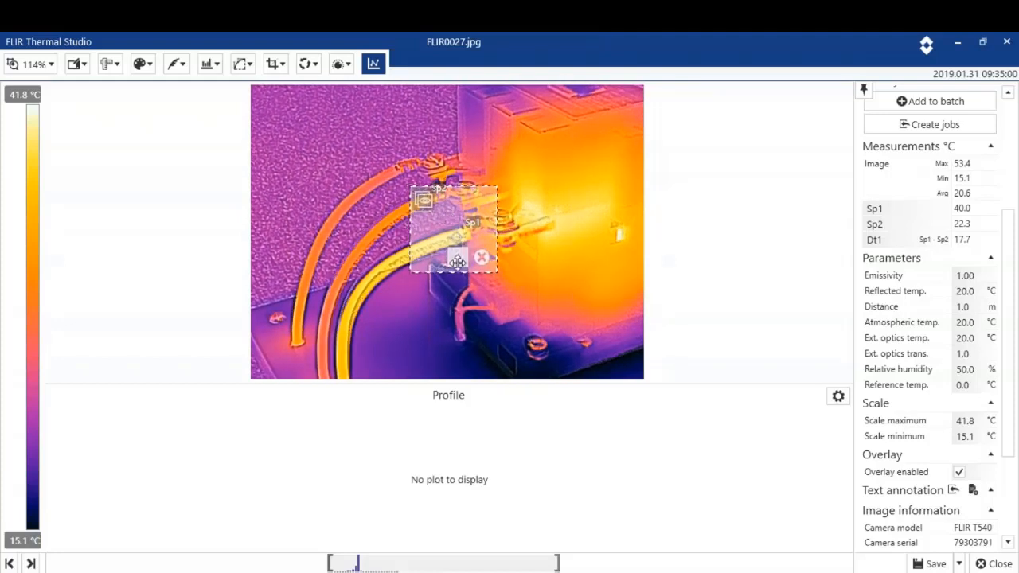
click(458, 257)
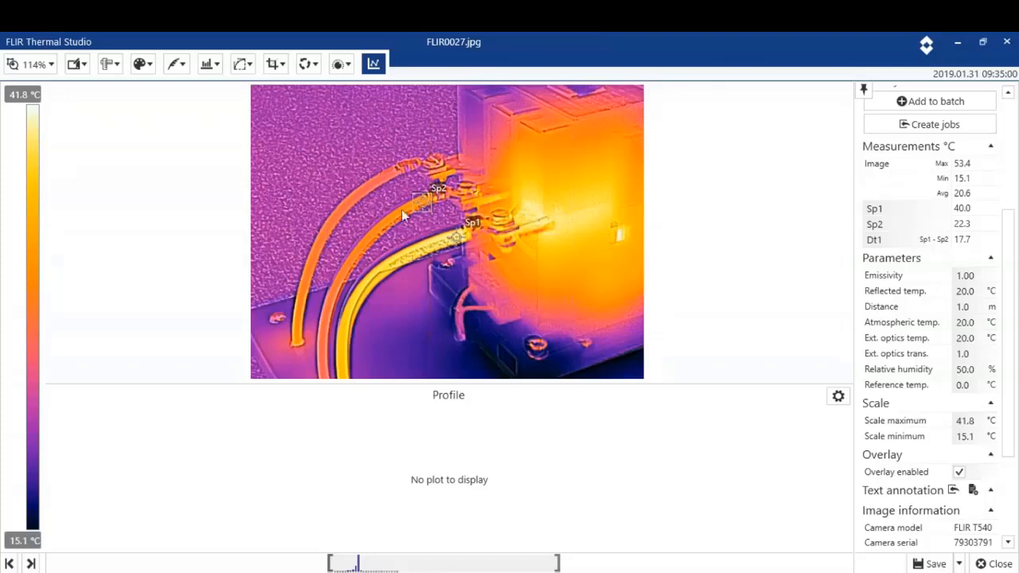
- Try out the Alpha adjustment of the MSX fusion, keeping it near the current level
click(354, 64)
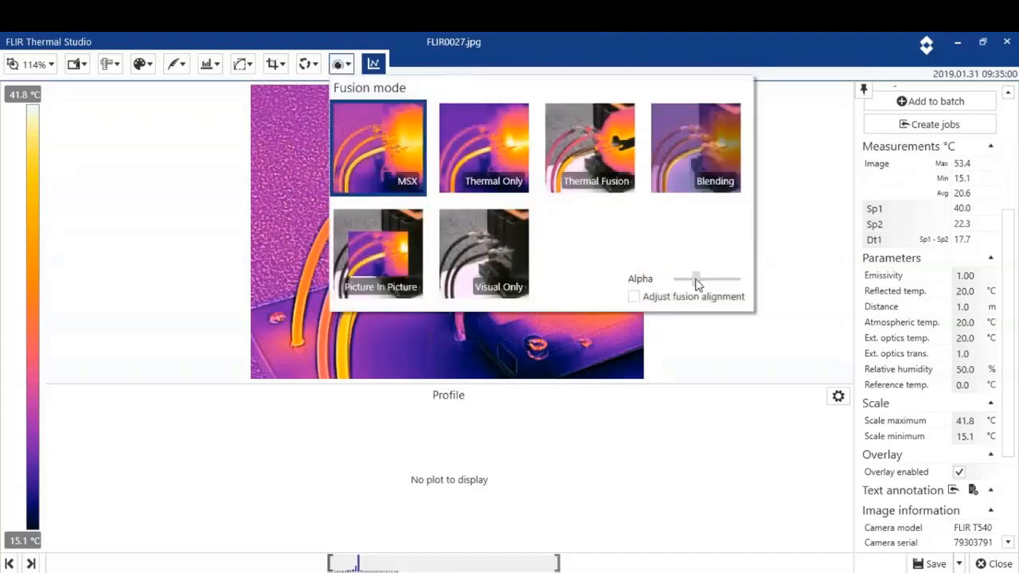
mouse_move(696, 284)
mouse_down()
mouse_move(742, 279)
mouse_move(669, 280)
mouse_move(735, 279)
mouse_move(698, 280)
mouse_up()
click(778, 268)
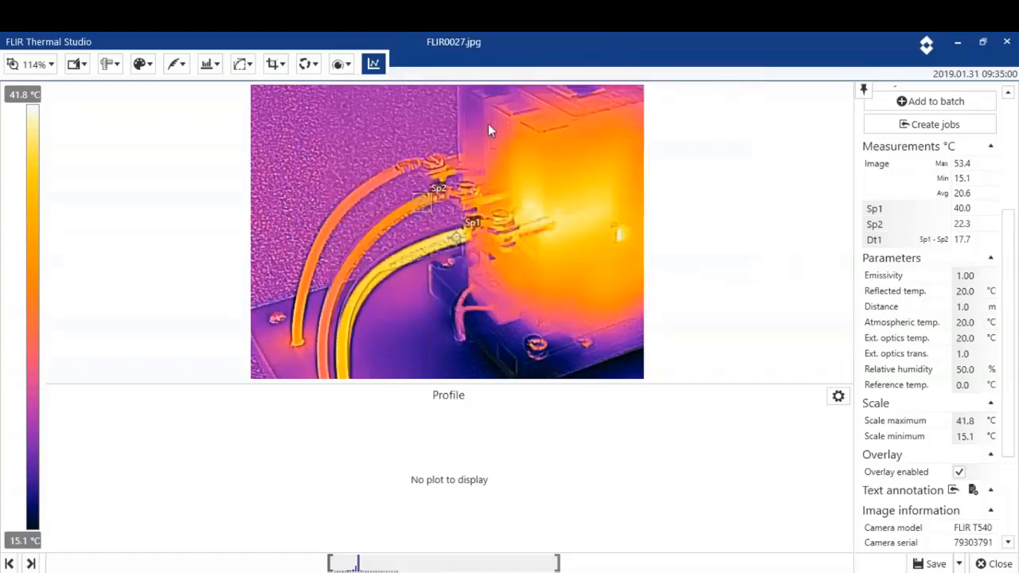
- Toggle the profile plot off and on again, and add a line measurement diagonally across the three cables
click(374, 63)
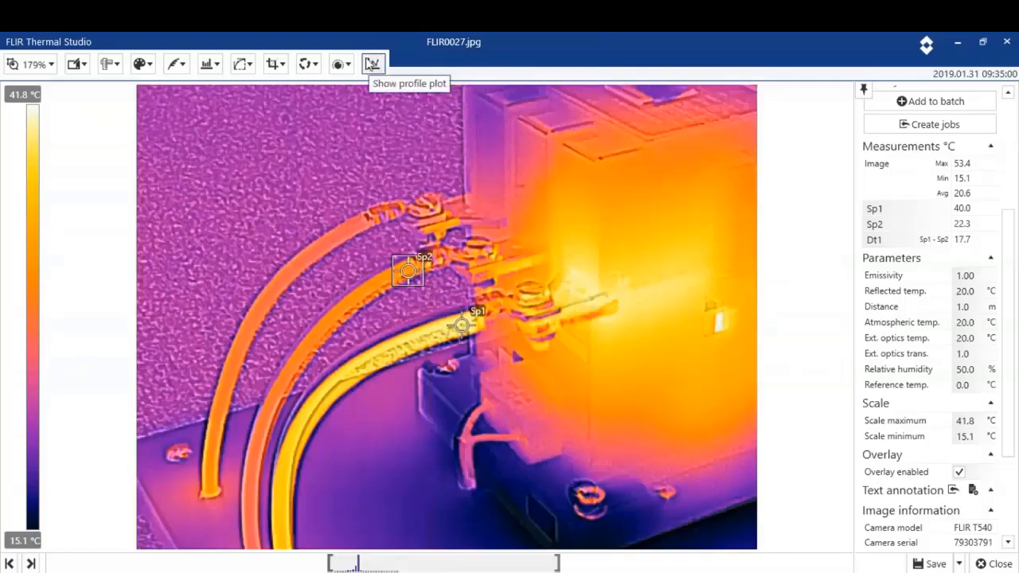
click(372, 64)
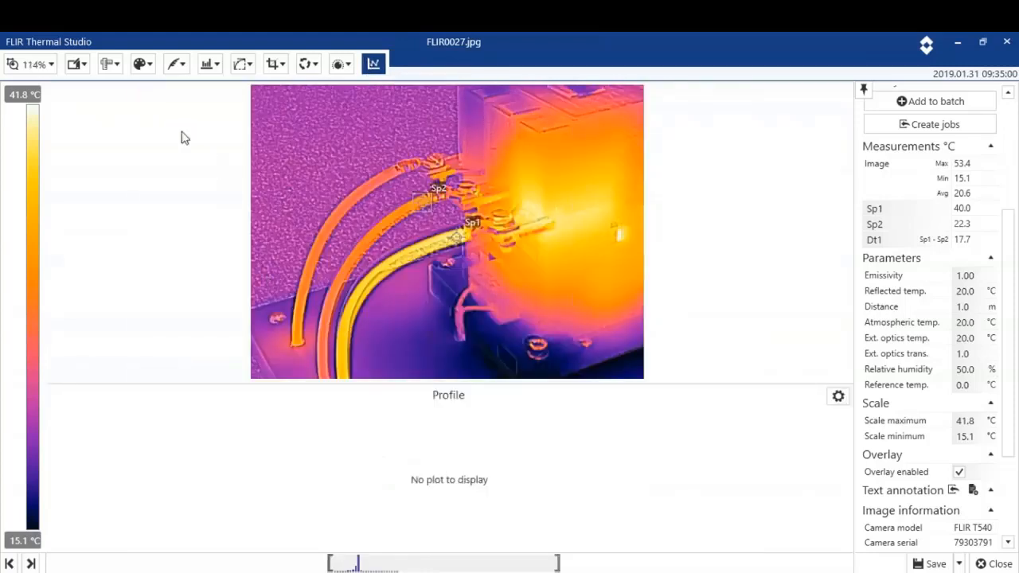
click(116, 70)
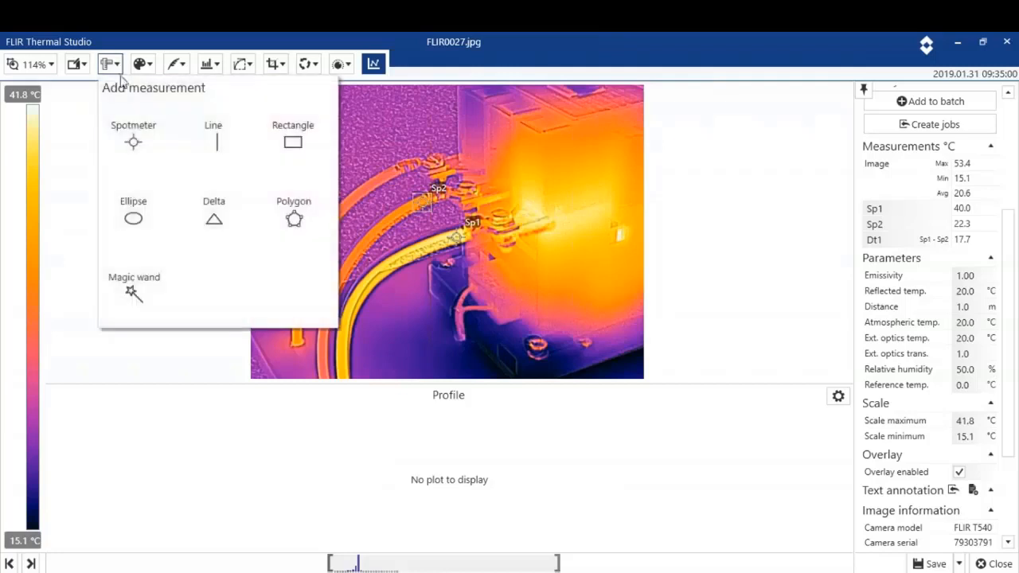
click(216, 137)
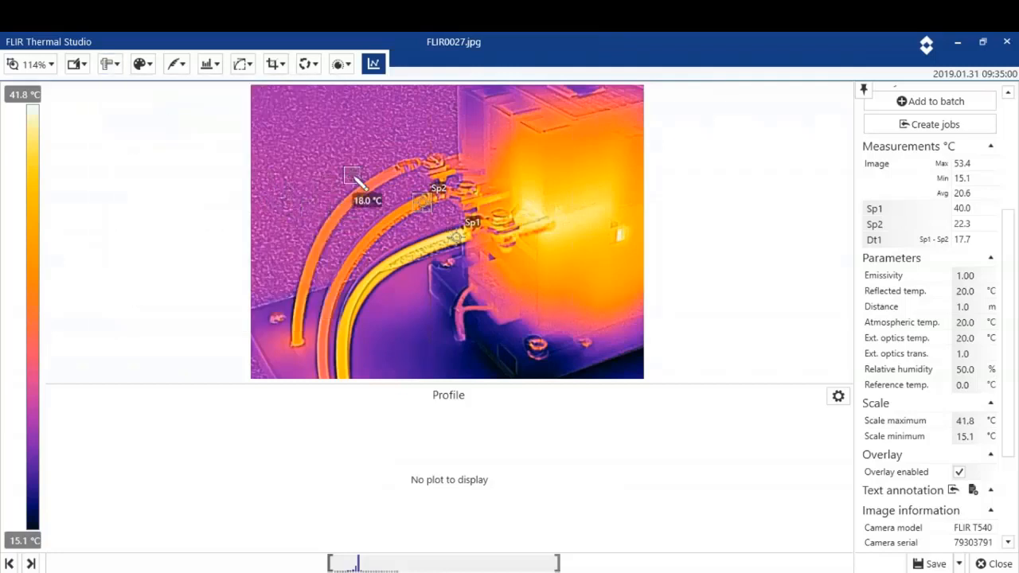
drag(354, 174, 424, 271)
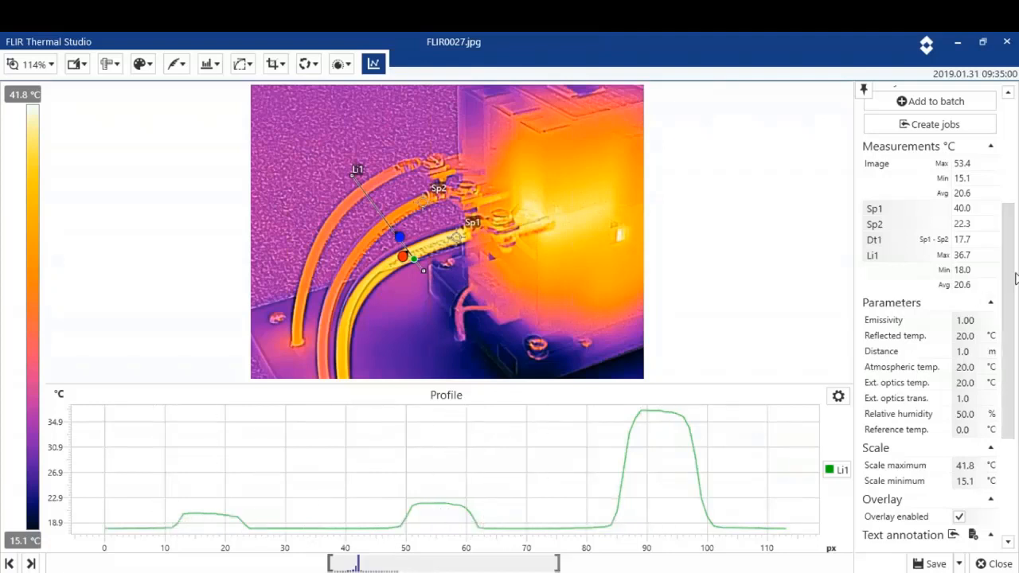
- Start a text annotation for the image from a template and choose the cat 1 template
drag(1009, 240, 1012, 346)
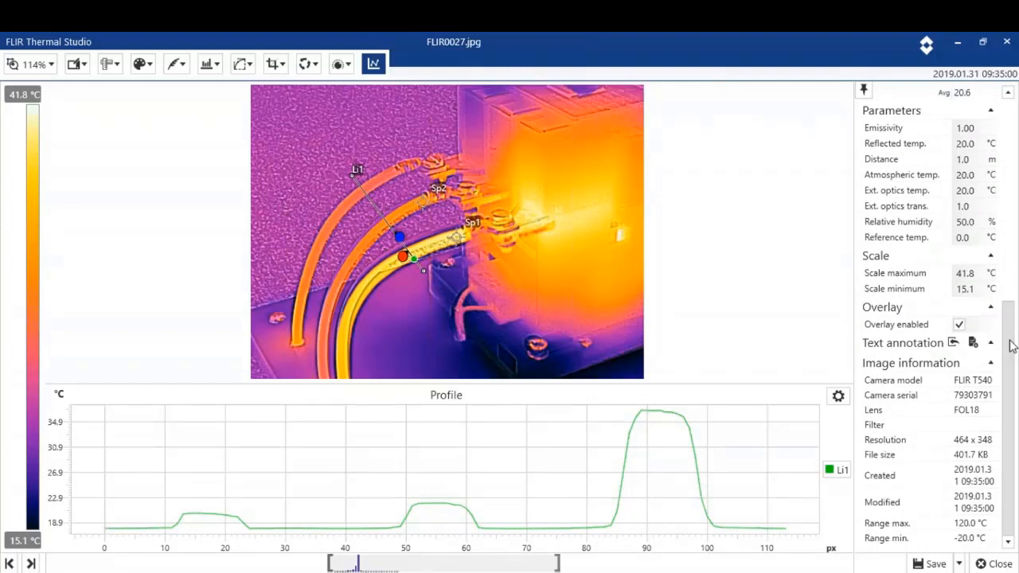
click(953, 343)
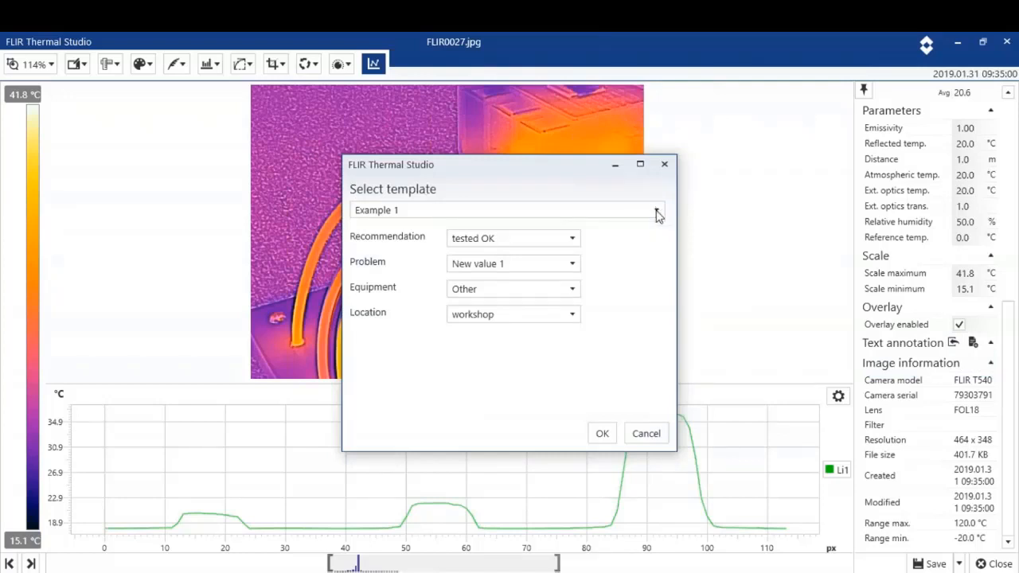
click(658, 212)
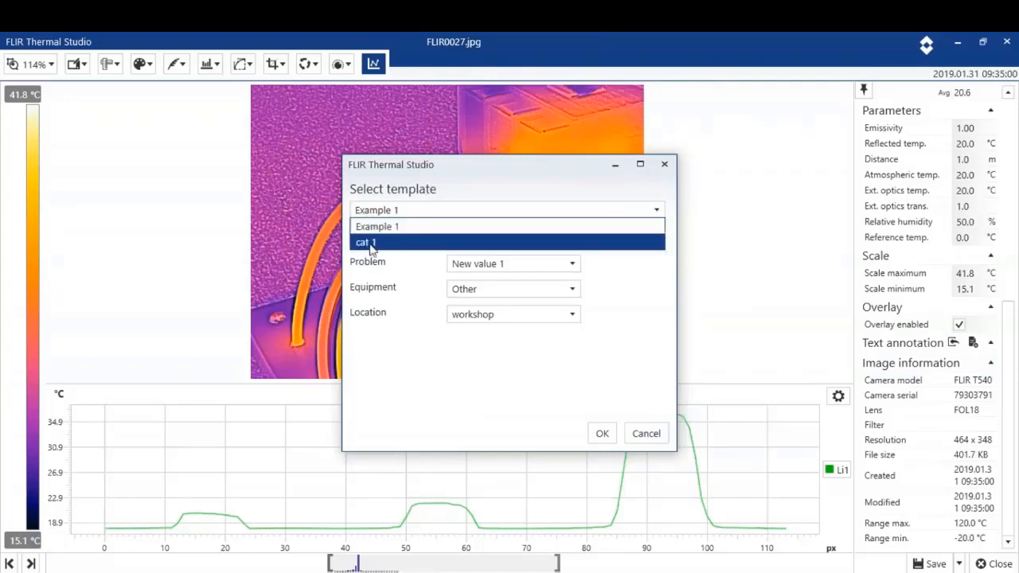
click(371, 248)
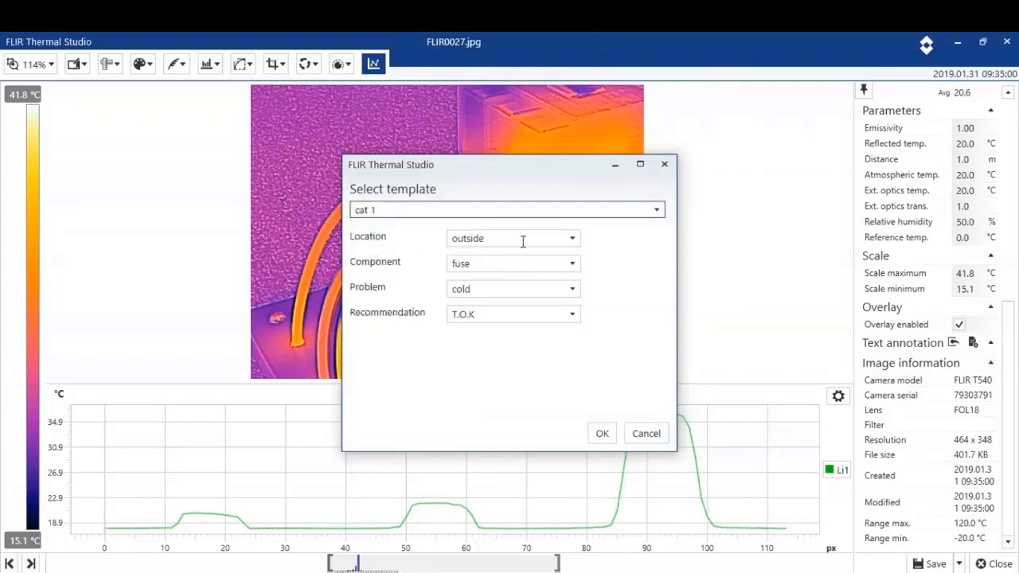
- Fill in the annotation with location Basement, component Contactor, problem Hot and recommendation check component, and confirm it
click(572, 240)
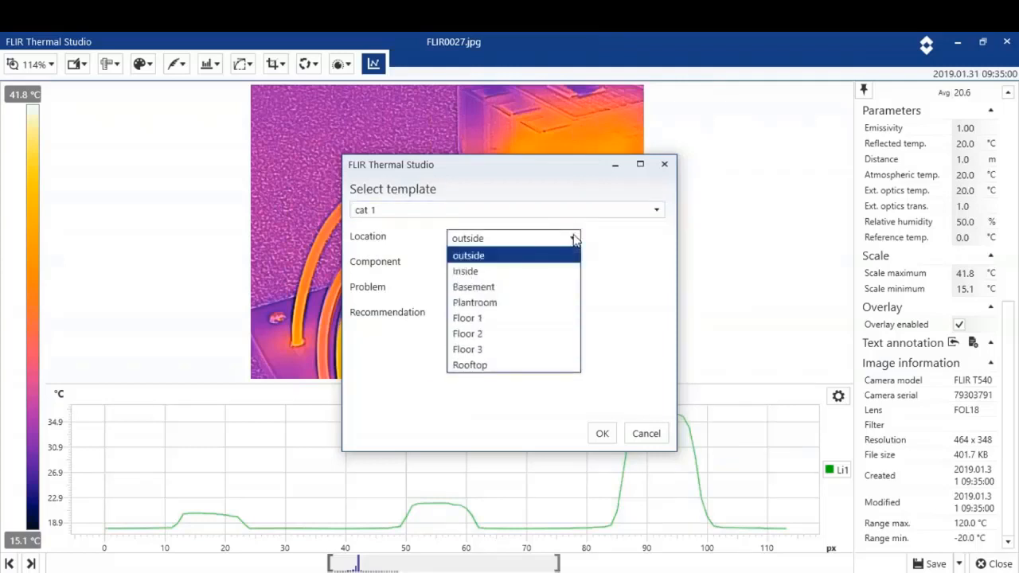
click(482, 292)
click(572, 267)
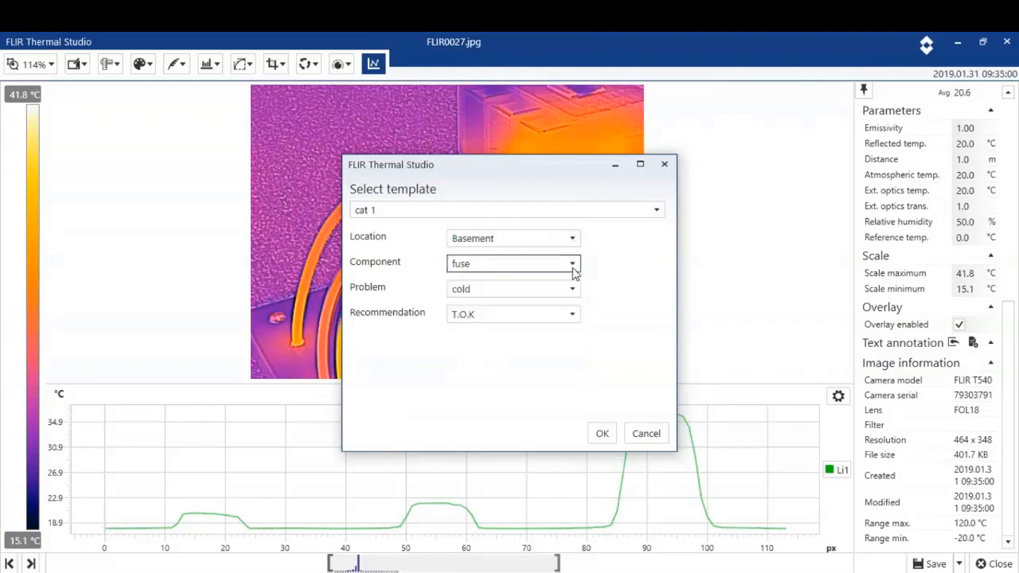
click(513, 299)
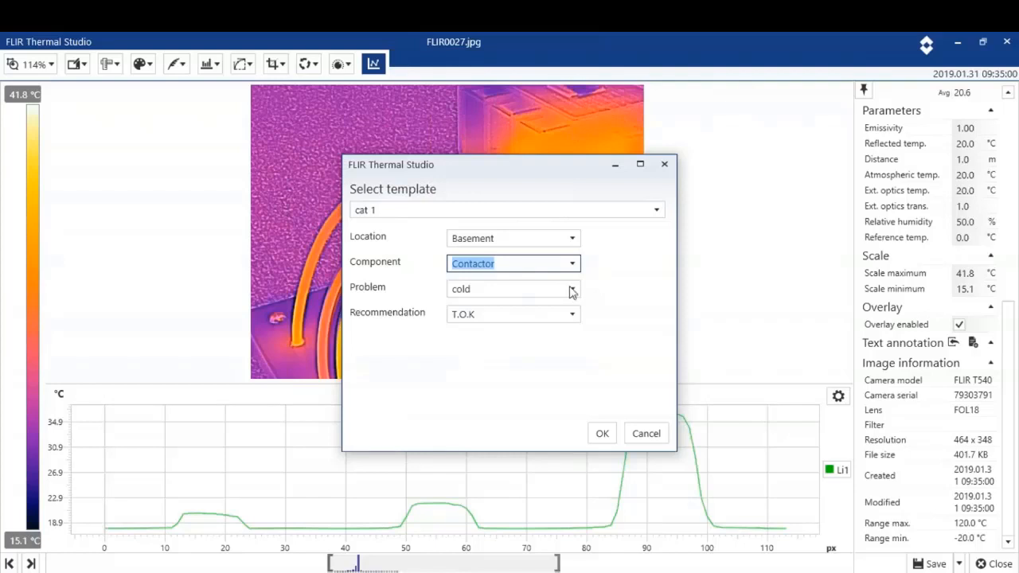
click(572, 289)
click(502, 322)
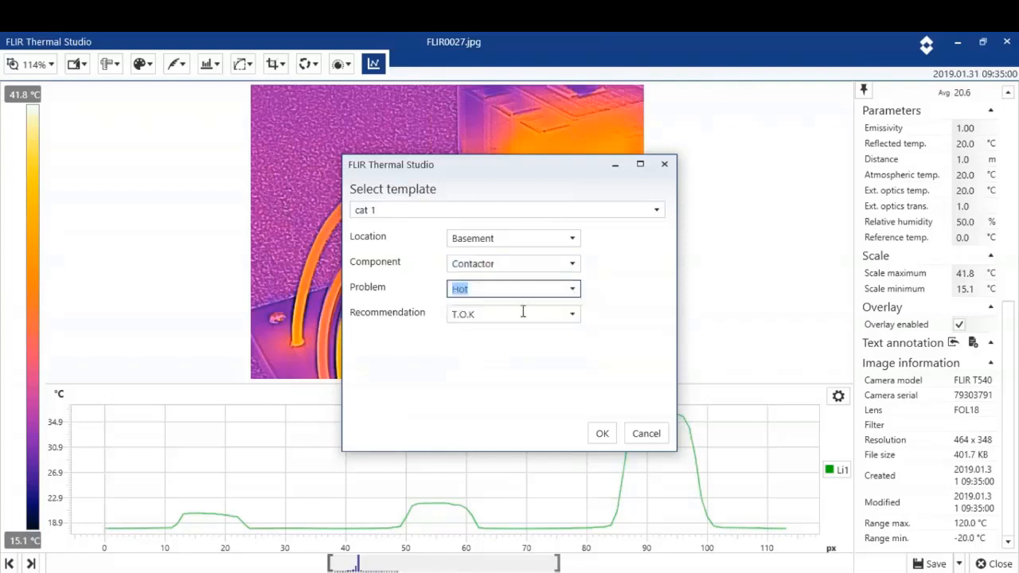
click(572, 315)
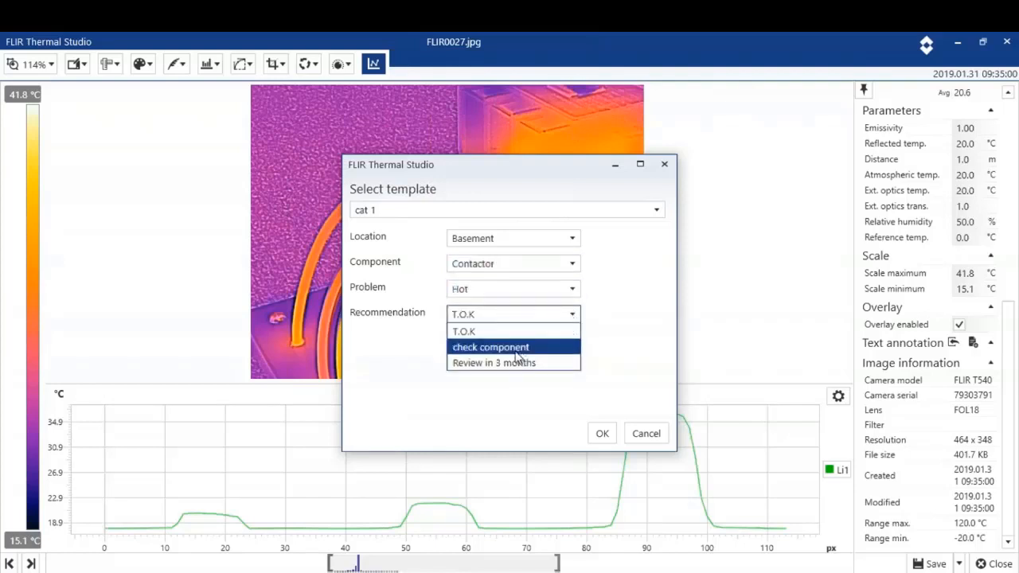
click(517, 350)
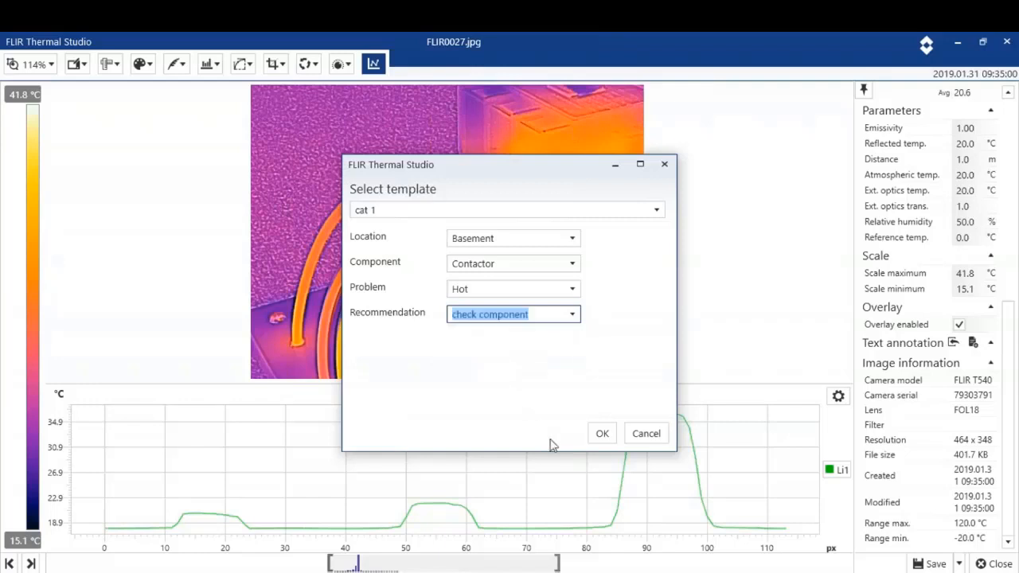
click(603, 437)
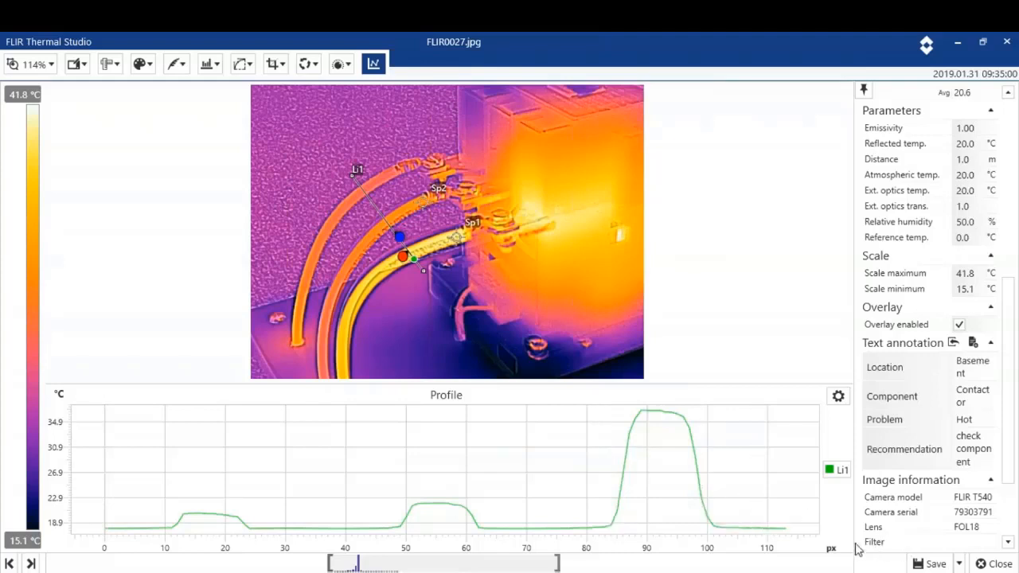
- Save and close the annotated cable image, and open FLIR0048.jpg from the image library for editing
click(937, 563)
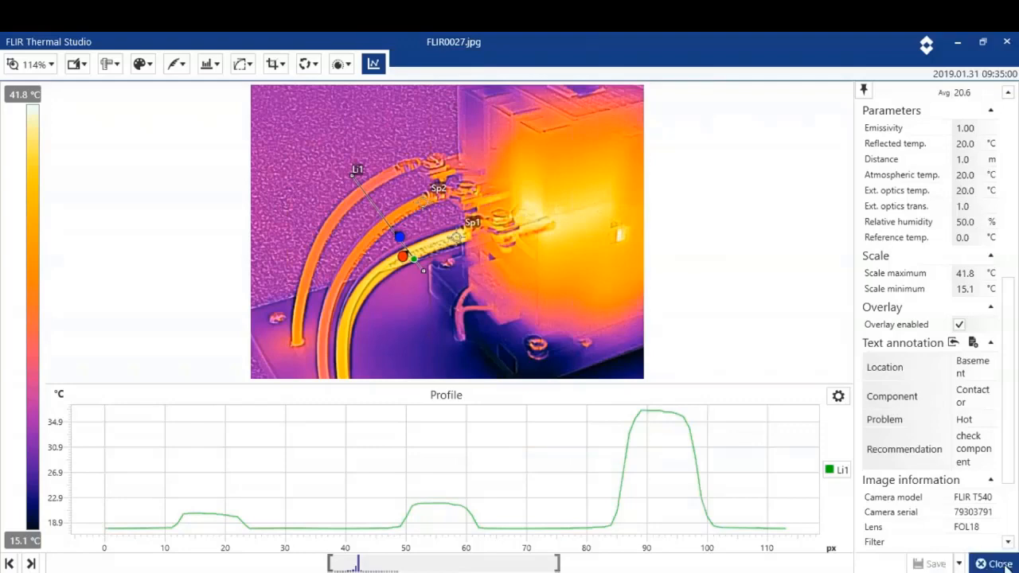
click(995, 564)
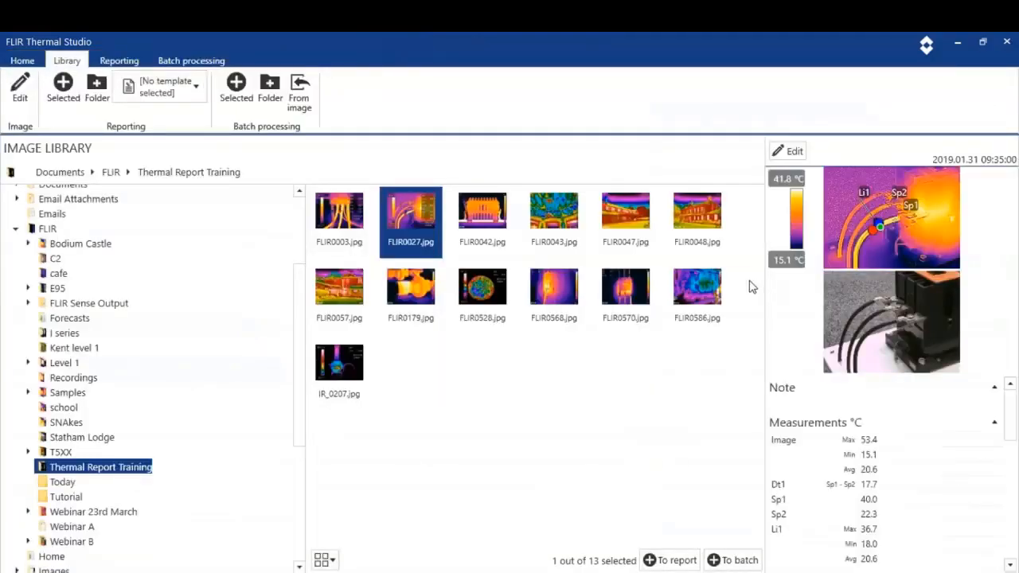
double_click(696, 212)
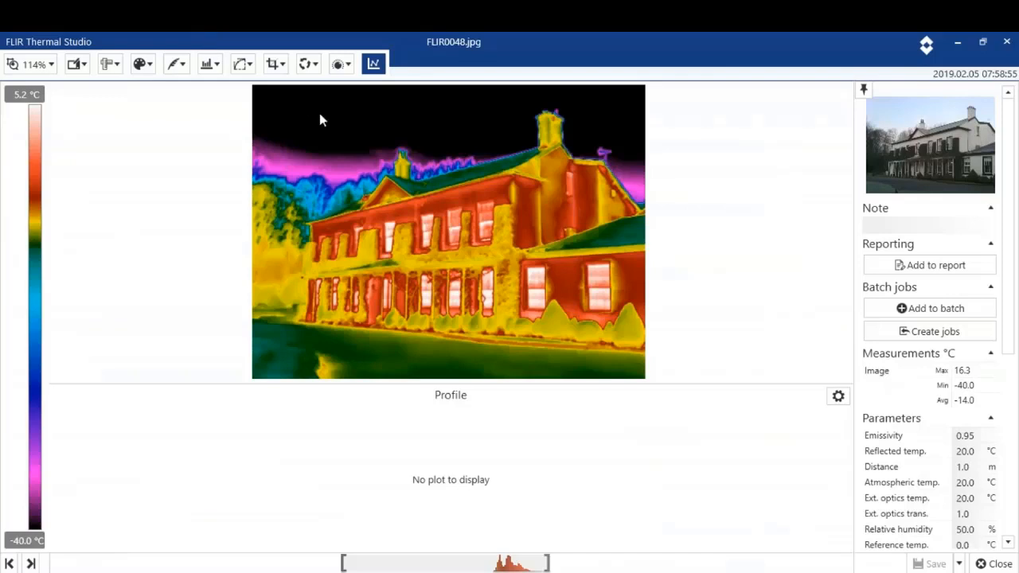
- Add a spotmeter on the house's gable wall and a rectangle measurement over the middle windows of the front facade
click(112, 65)
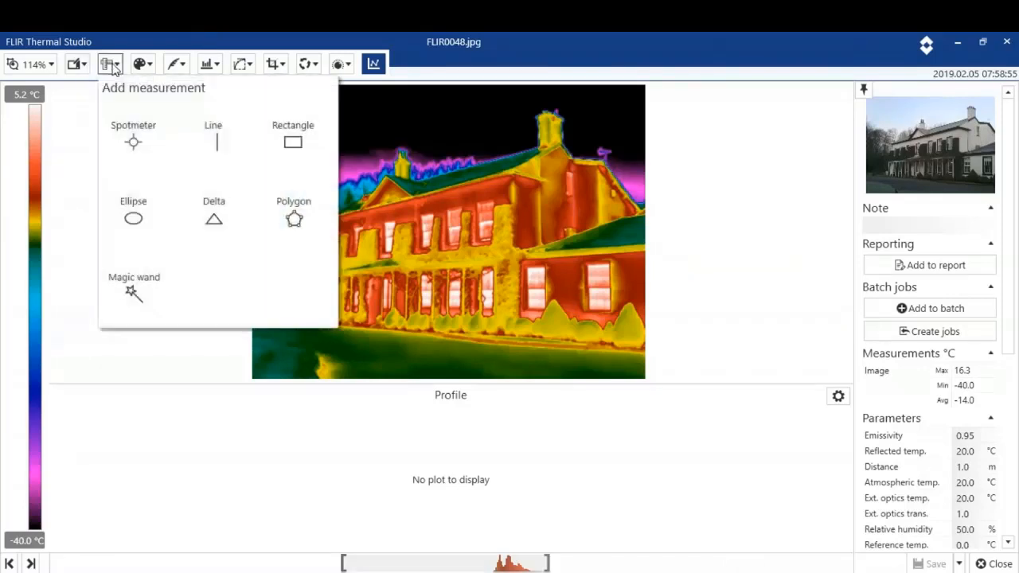
click(134, 141)
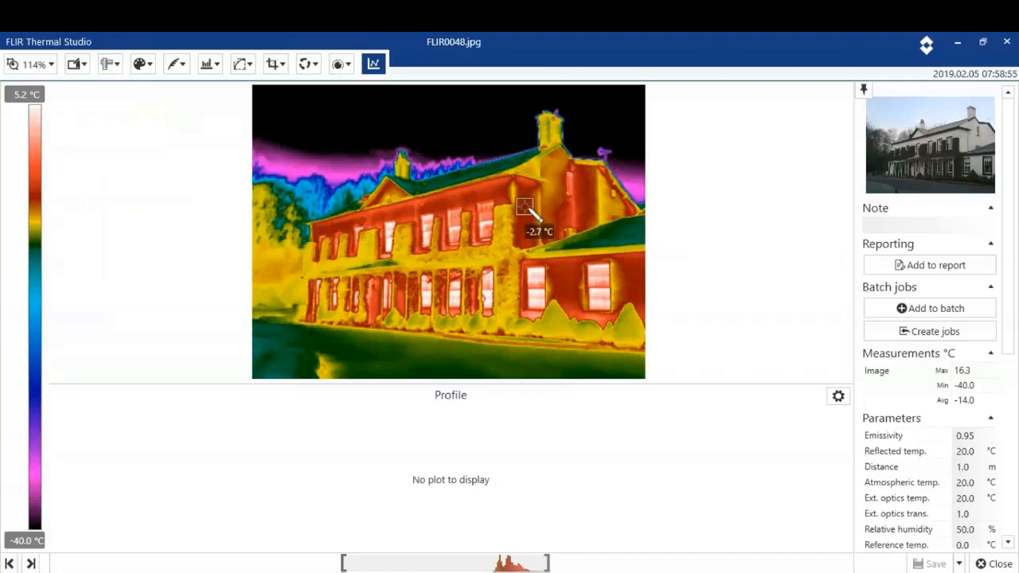
click(583, 195)
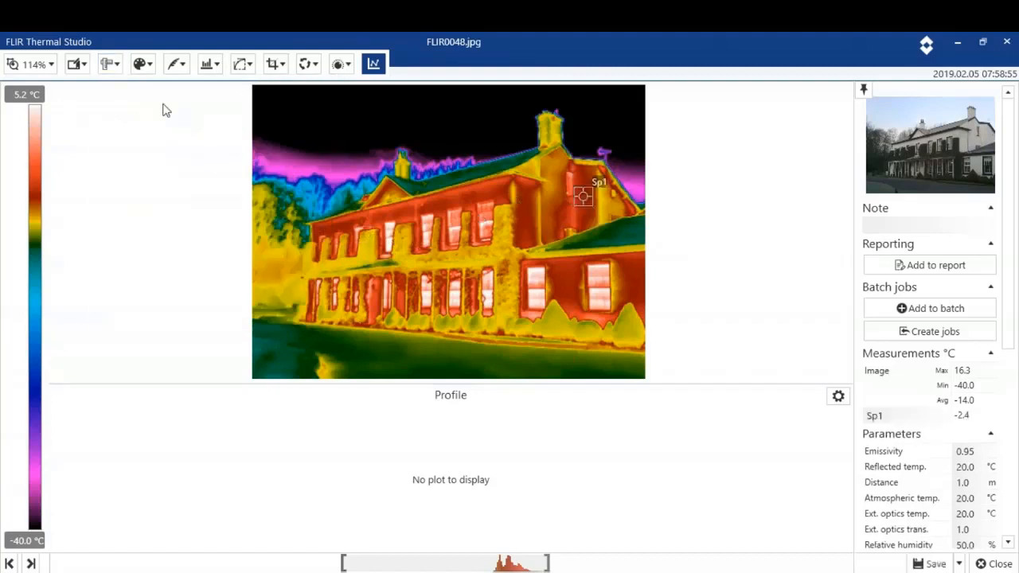
click(110, 63)
click(292, 134)
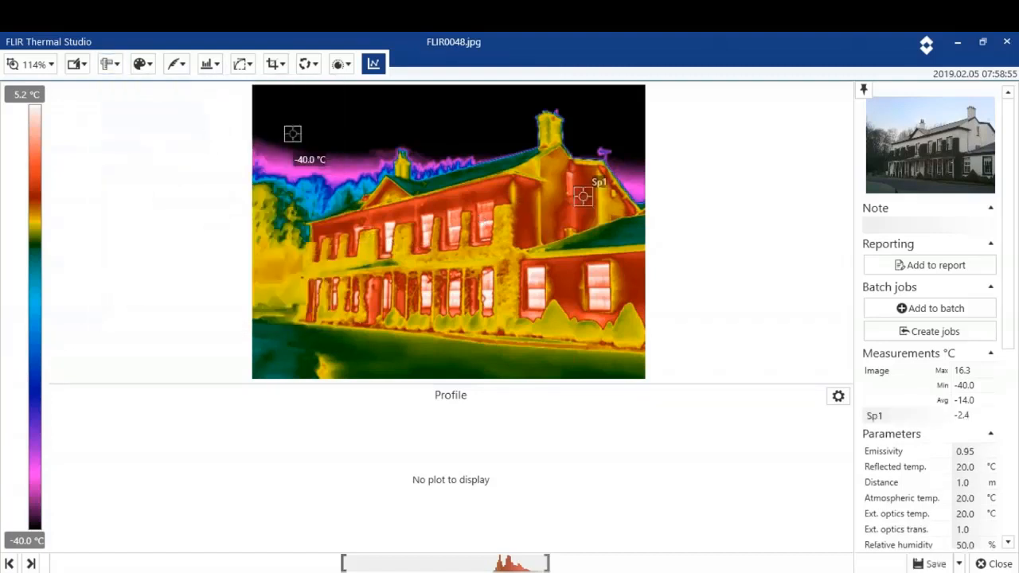
click(361, 225)
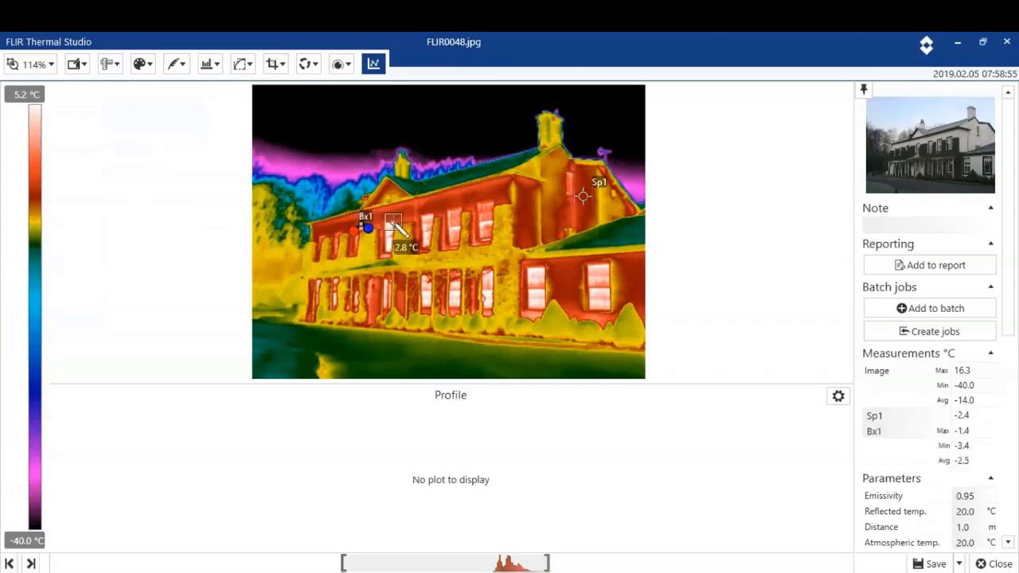
drag(393, 222, 444, 290)
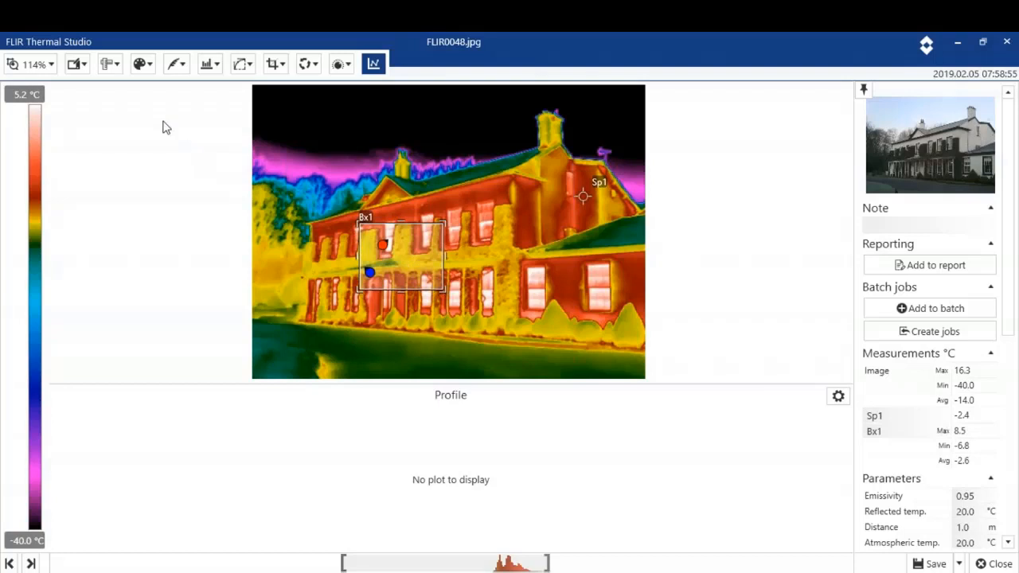
- Set the house image's fusion mode to MSX and shift the fusion alignment so the visual outlines match the thermal building, and accept it
click(147, 68)
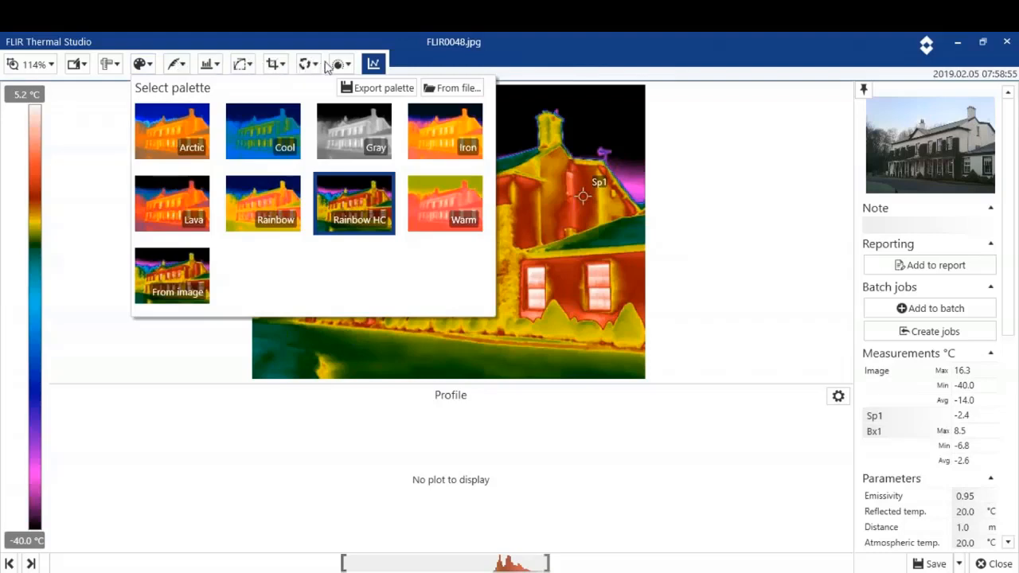
click(342, 66)
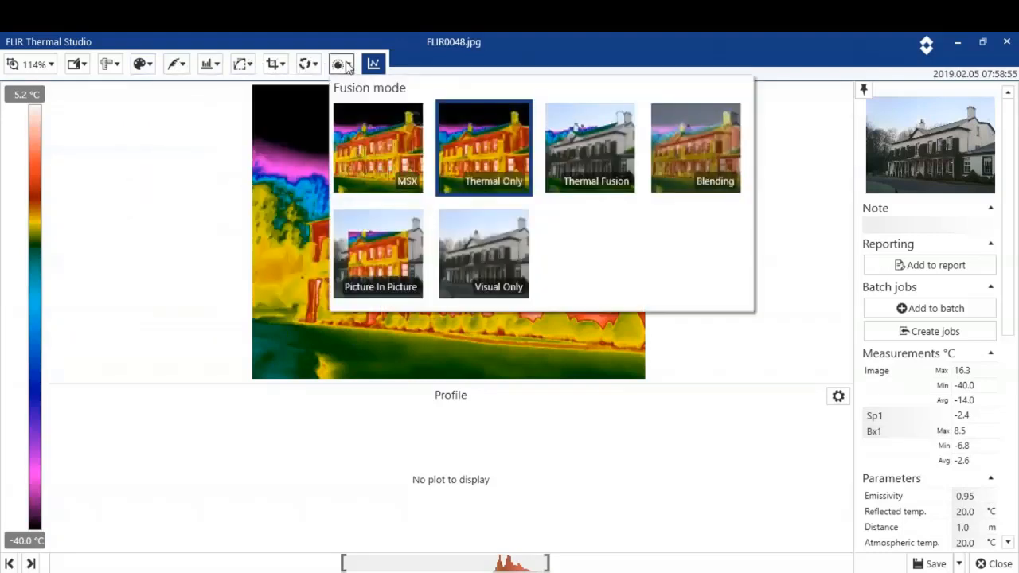
click(360, 144)
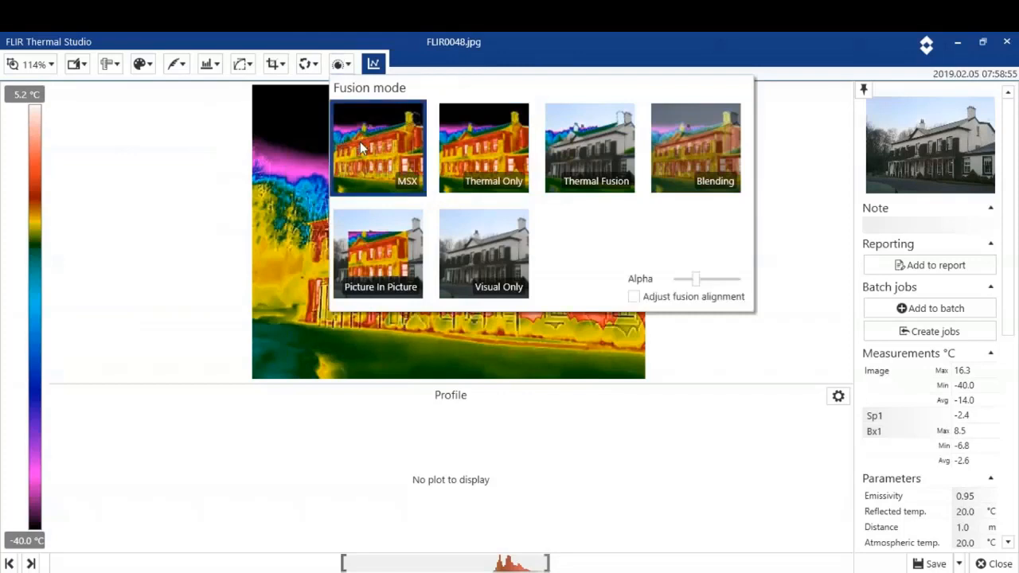
click(634, 297)
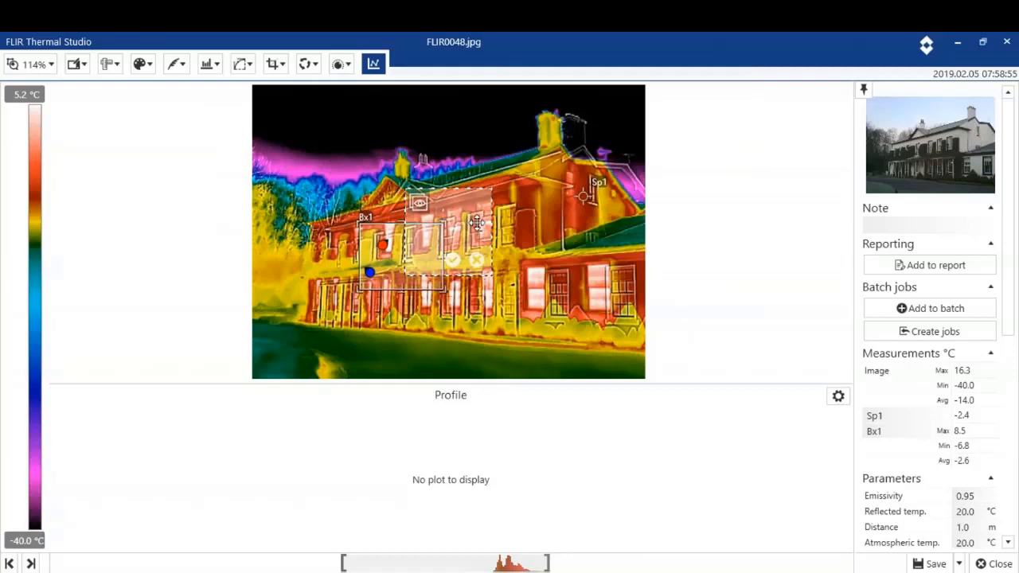
drag(477, 223, 527, 233)
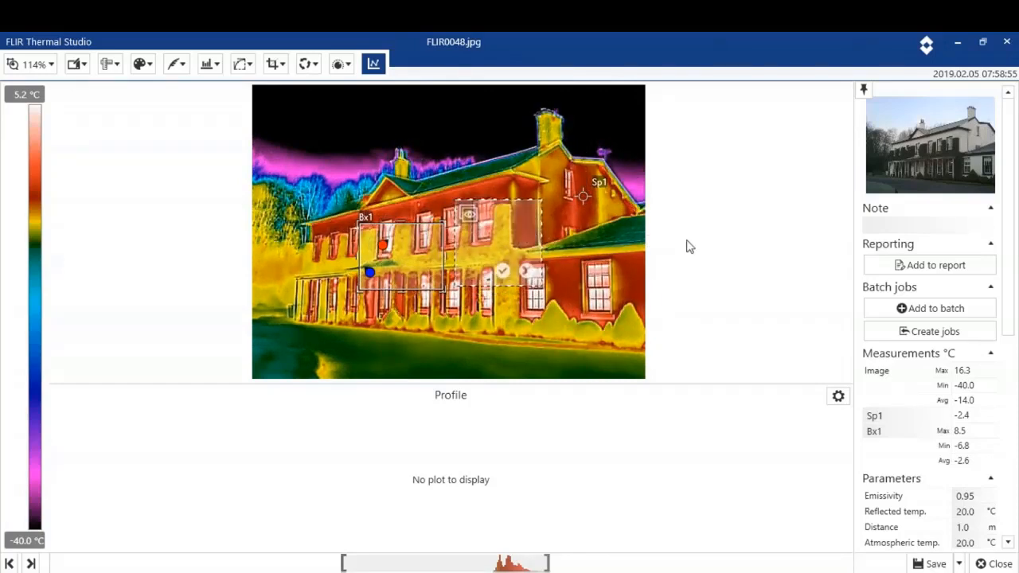
click(502, 270)
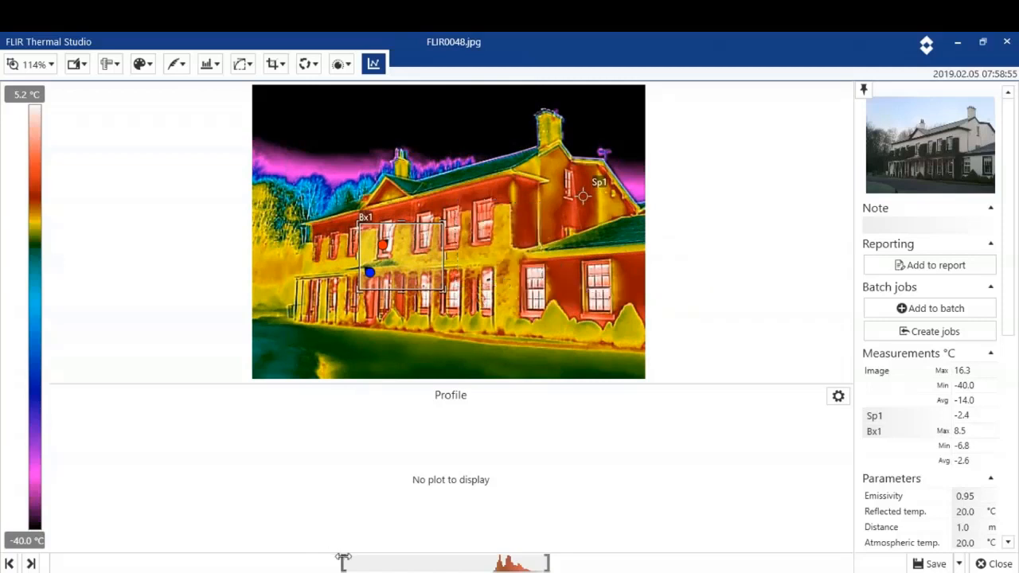
- Narrow the house image's temperature scale to about -17.5 to 6.0 °C, and save and close the image
drag(341, 564, 439, 539)
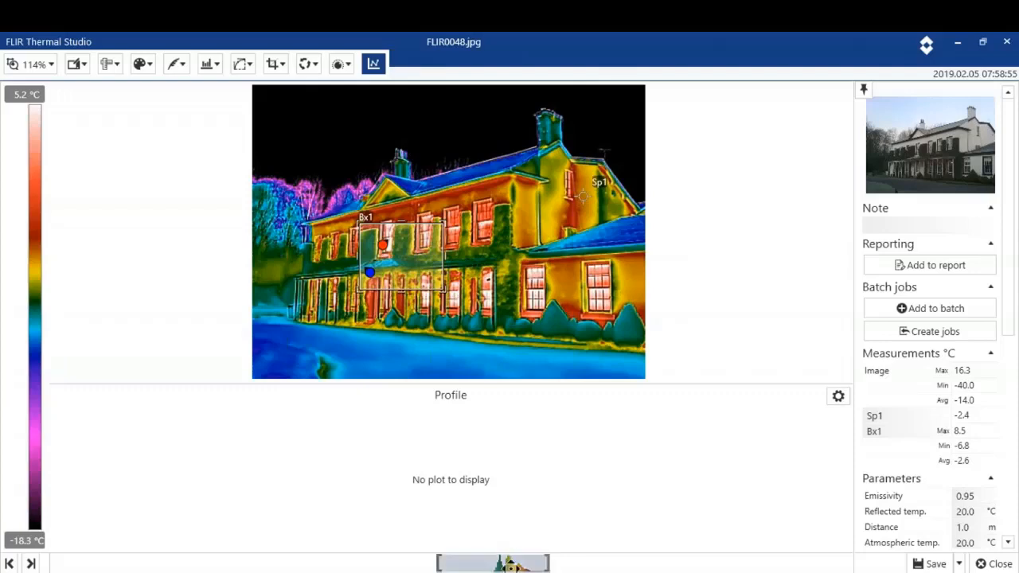
drag(493, 563, 515, 553)
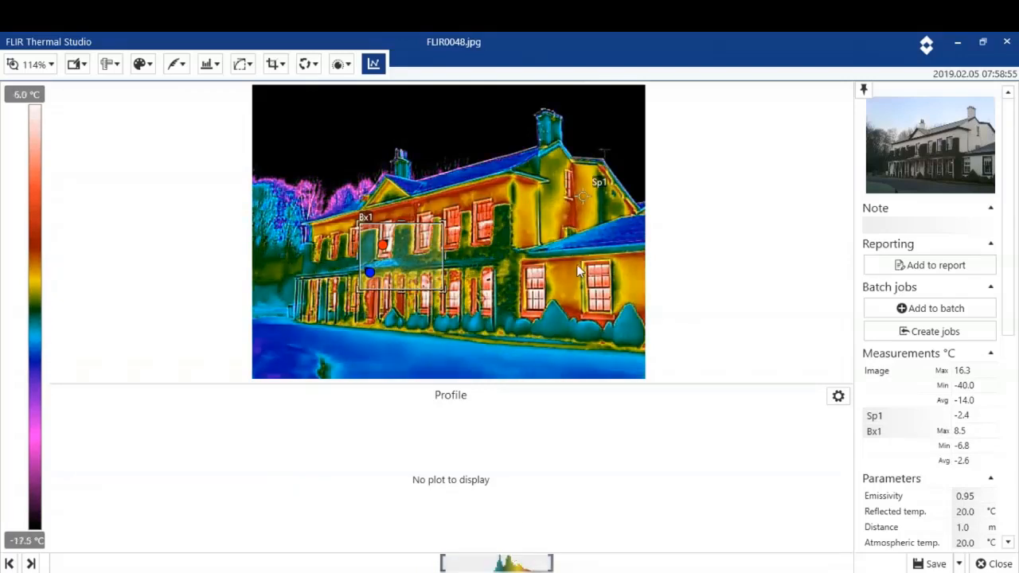
click(936, 564)
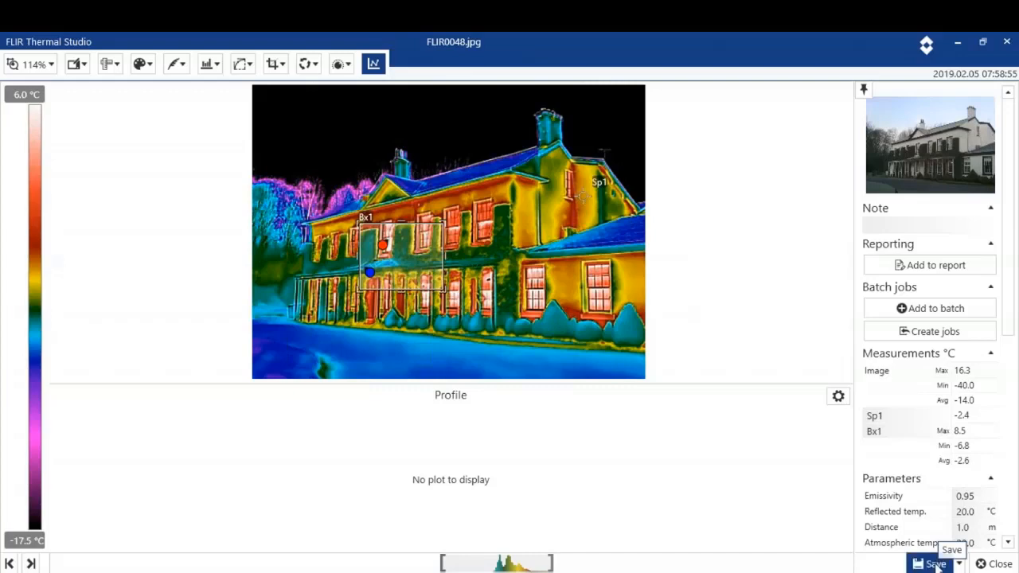
click(1002, 564)
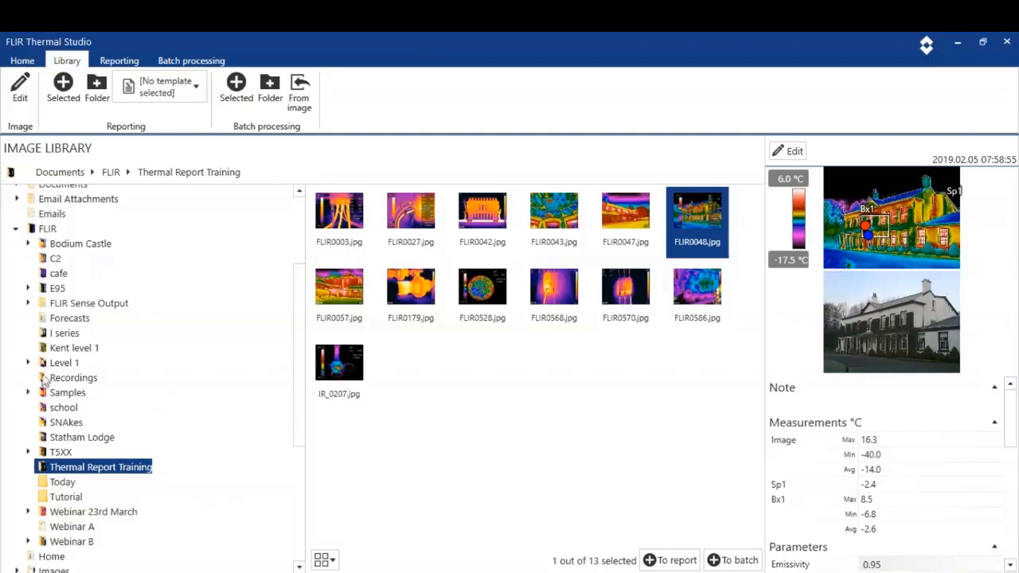
- Open the recording MyRecord2019-01-28T144334110.csq from the Recordings folder under FLIR
drag(79, 379, 64, 389)
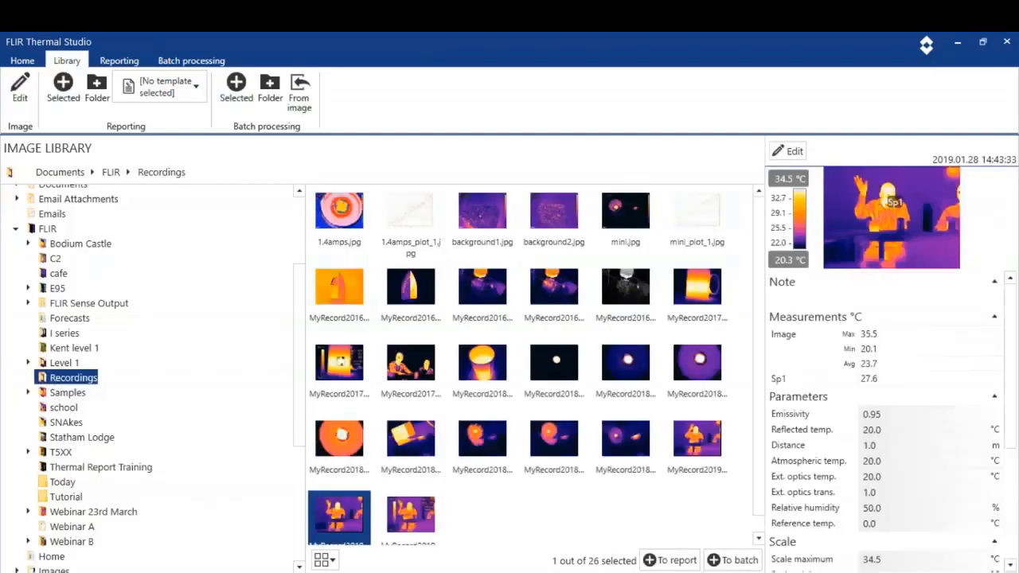
scroll(510, 451, down, 1)
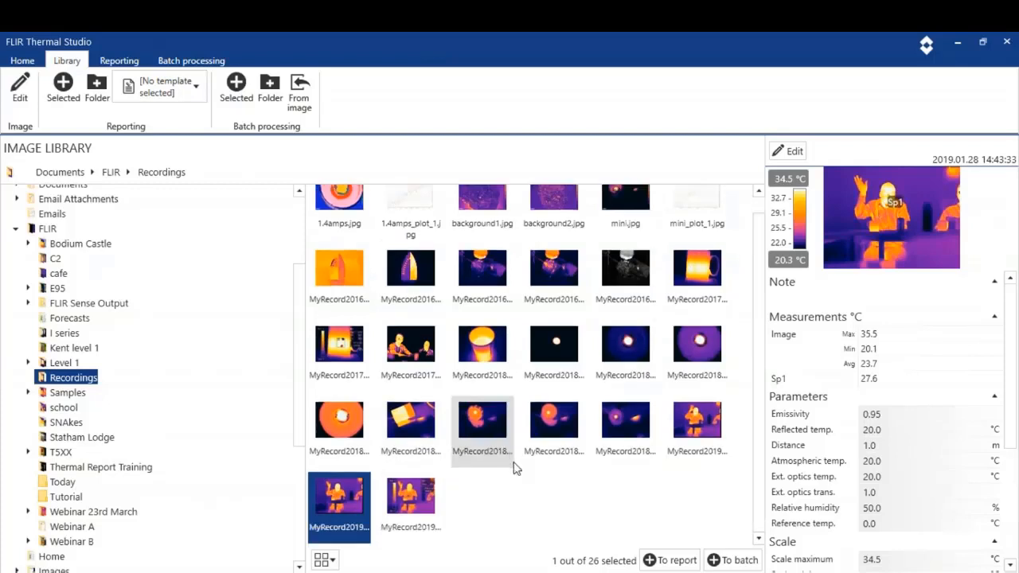
double_click(697, 414)
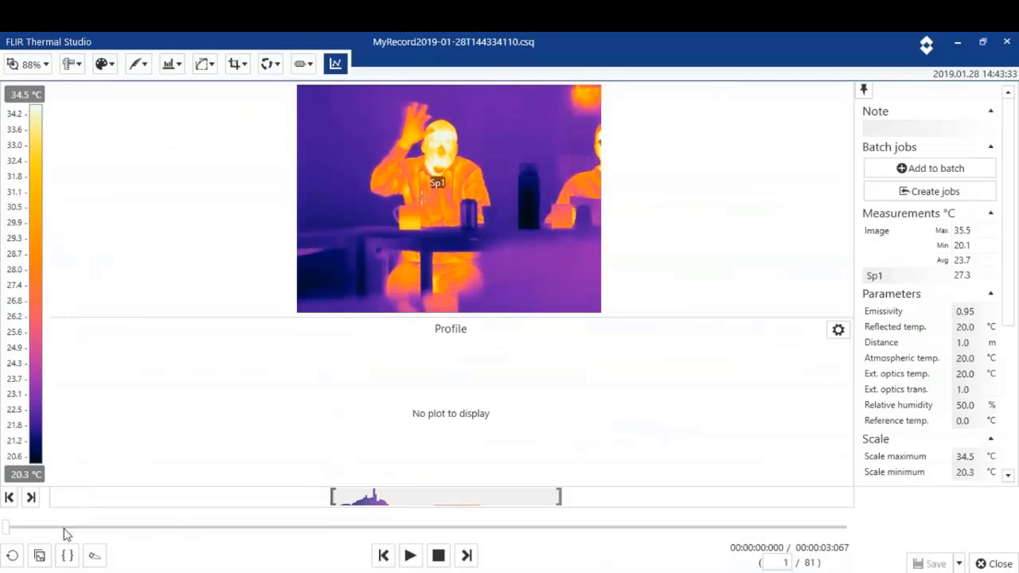
- Play the thermal recording through to the end and move the playback position back to frame 15
click(407, 555)
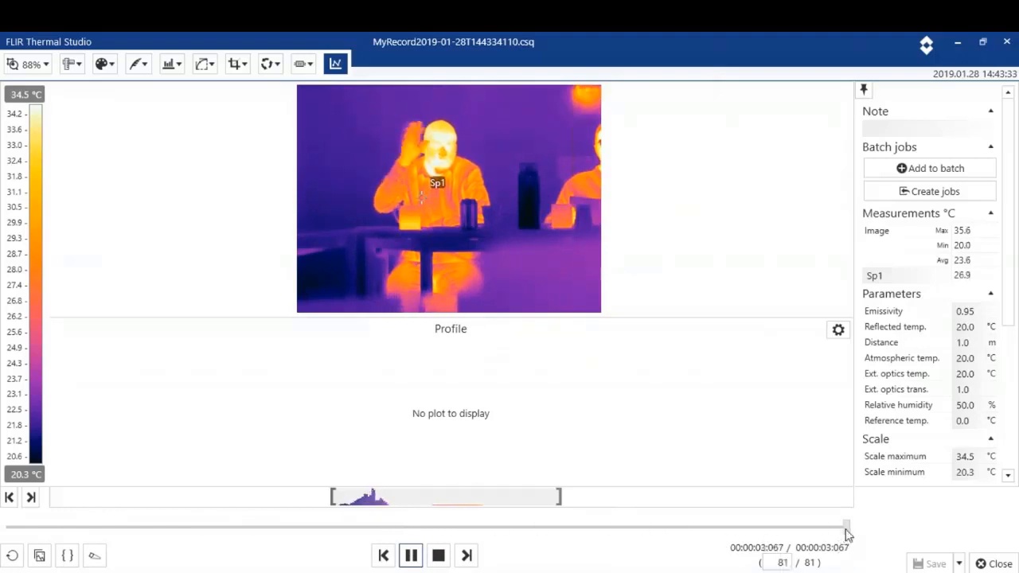
drag(846, 531, 150, 529)
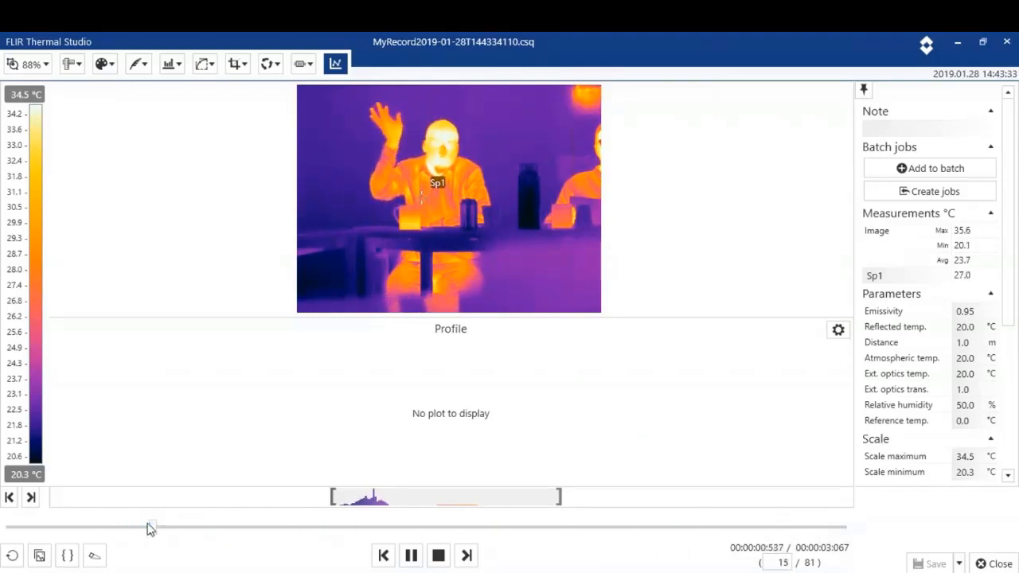
click(39, 558)
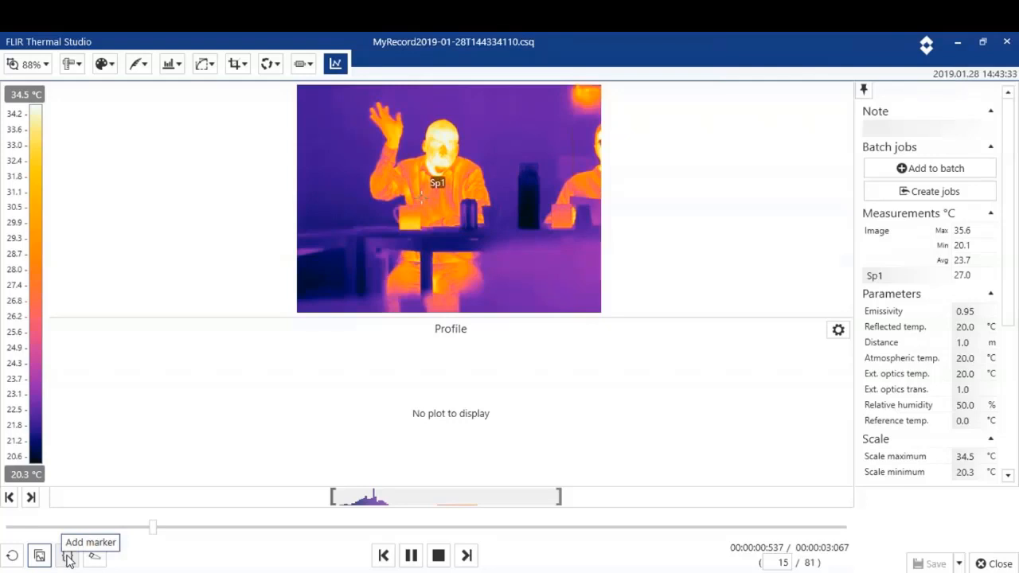
- Add a marker to the recording's timeline and adjust both ends so it covers frames 12 to 34
click(68, 558)
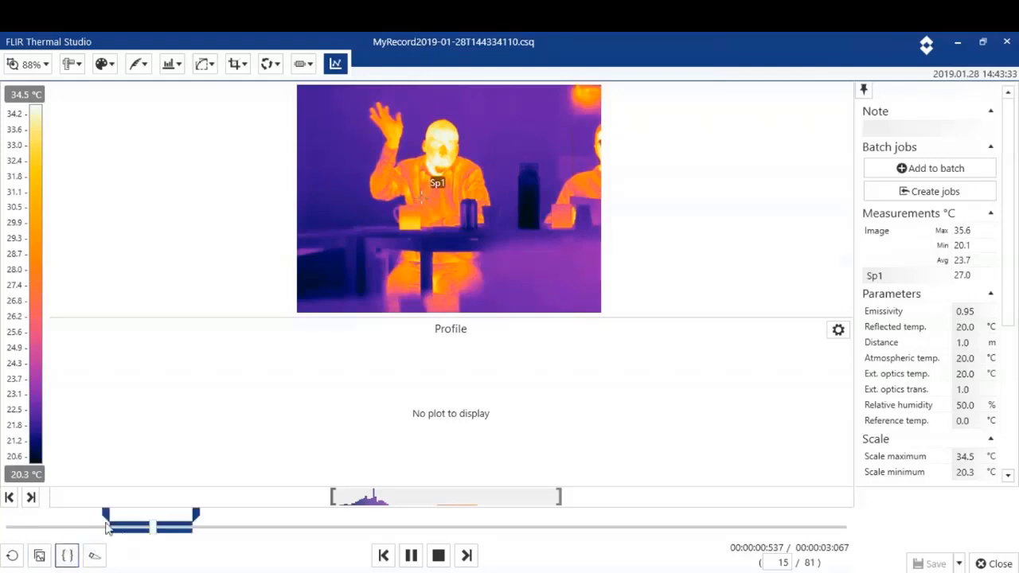
drag(104, 518, 127, 519)
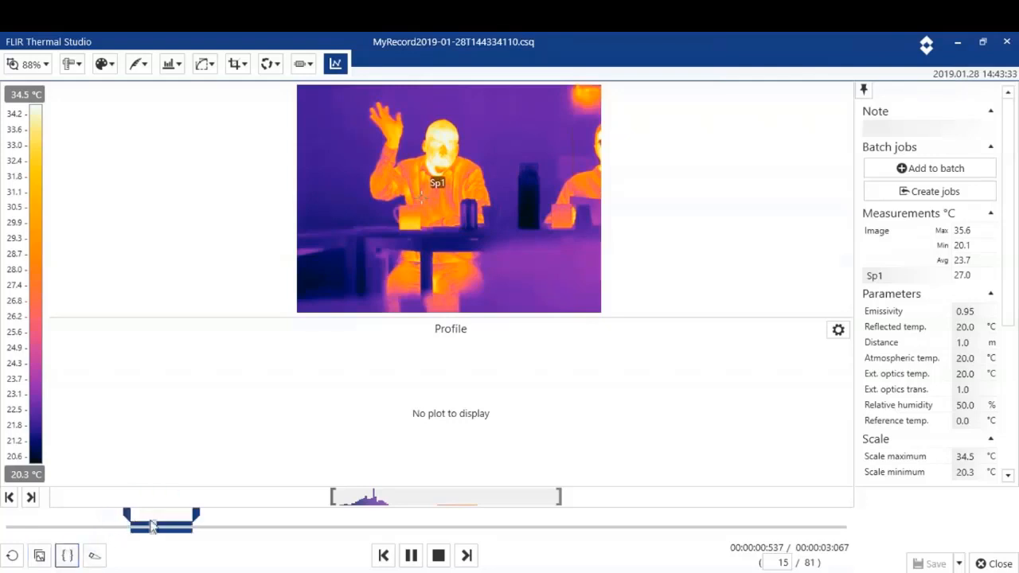
drag(198, 520, 370, 537)
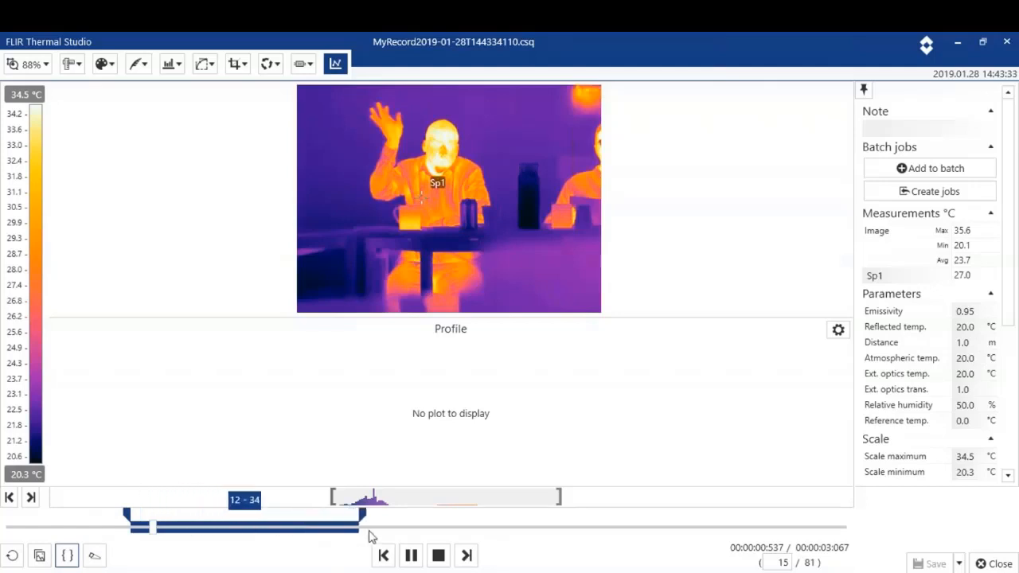
- Open the destination folder selection for the marked recording frames, cancel it, and close the recording
click(94, 556)
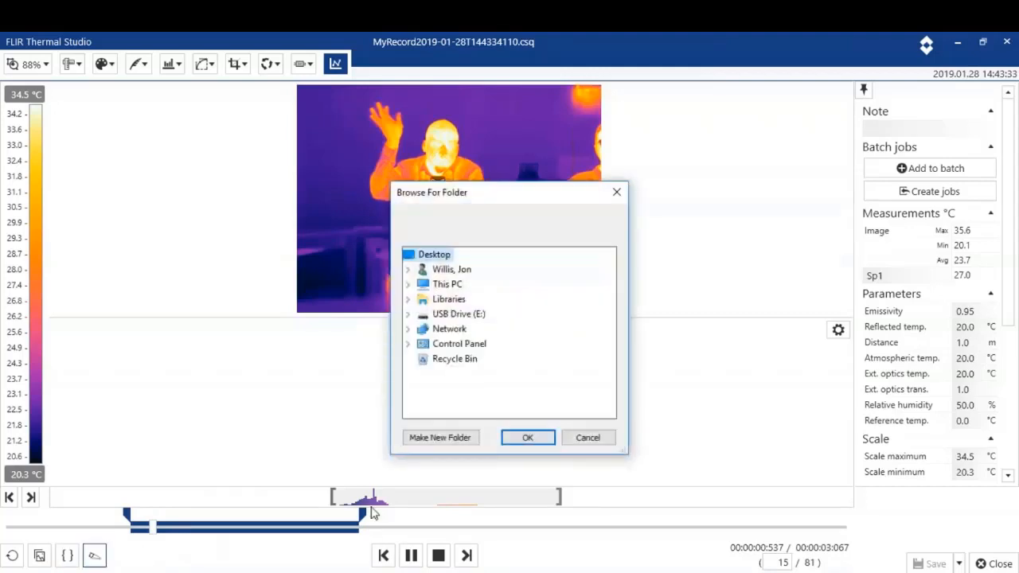
click(586, 440)
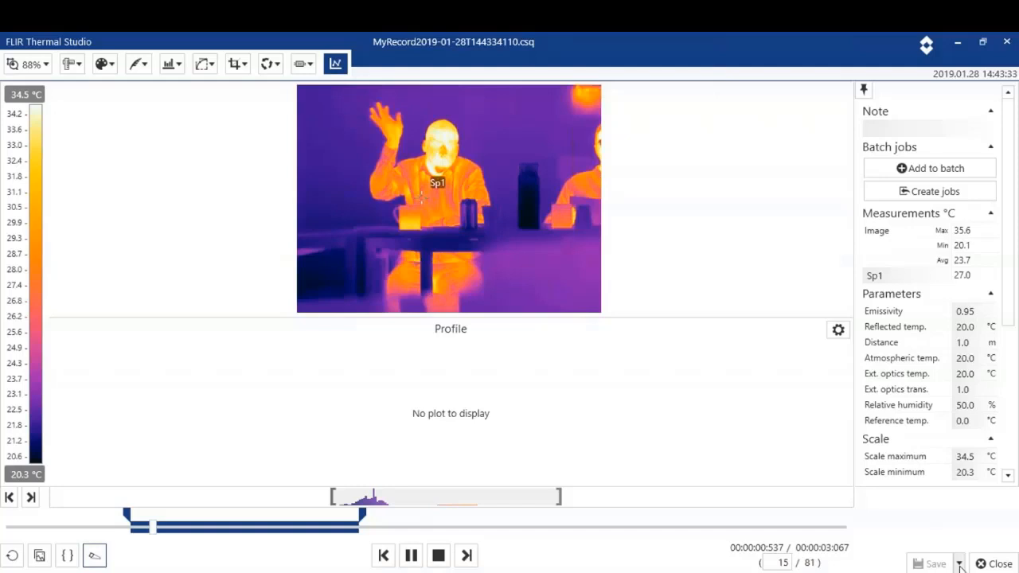
click(995, 564)
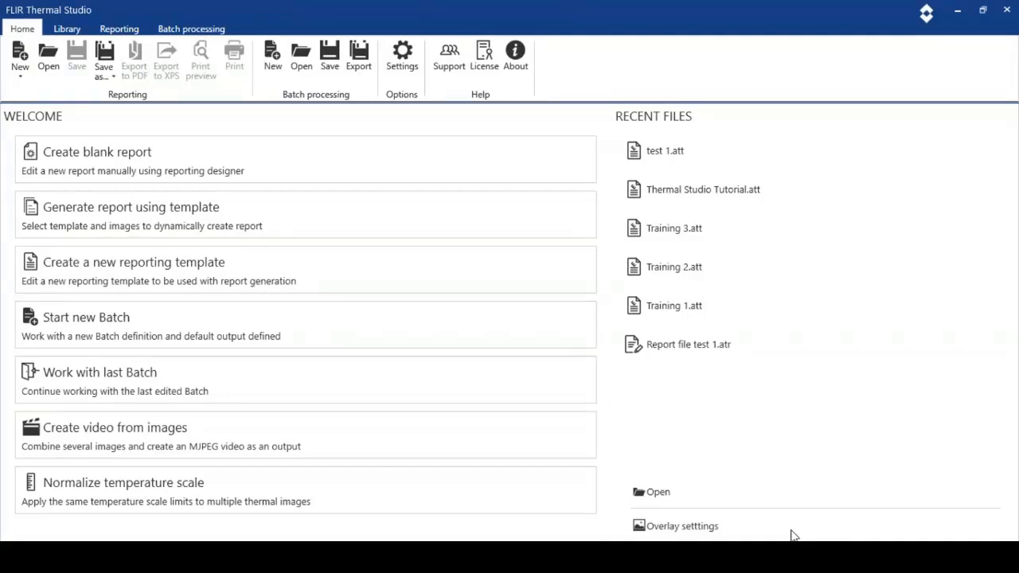
- Create a new blank reporting template
click(20, 72)
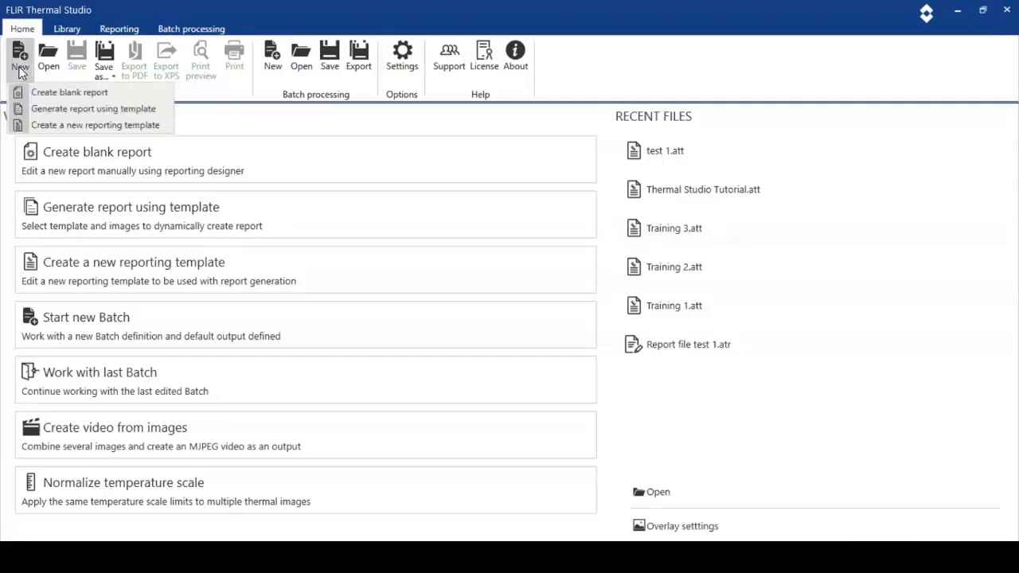
click(48, 127)
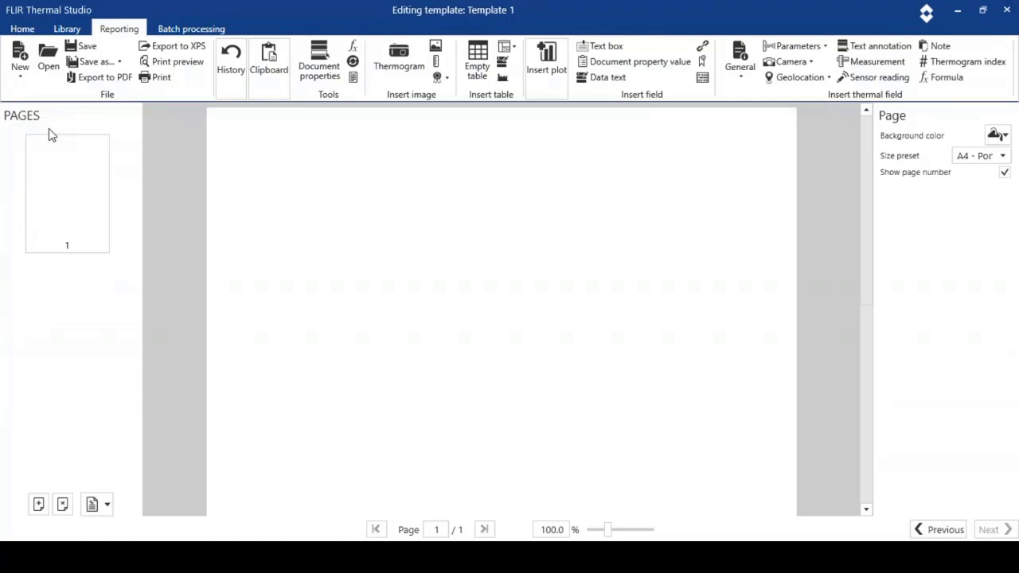
- Review the stored formulas and the list of text annotation templates, and return to the template page
click(355, 50)
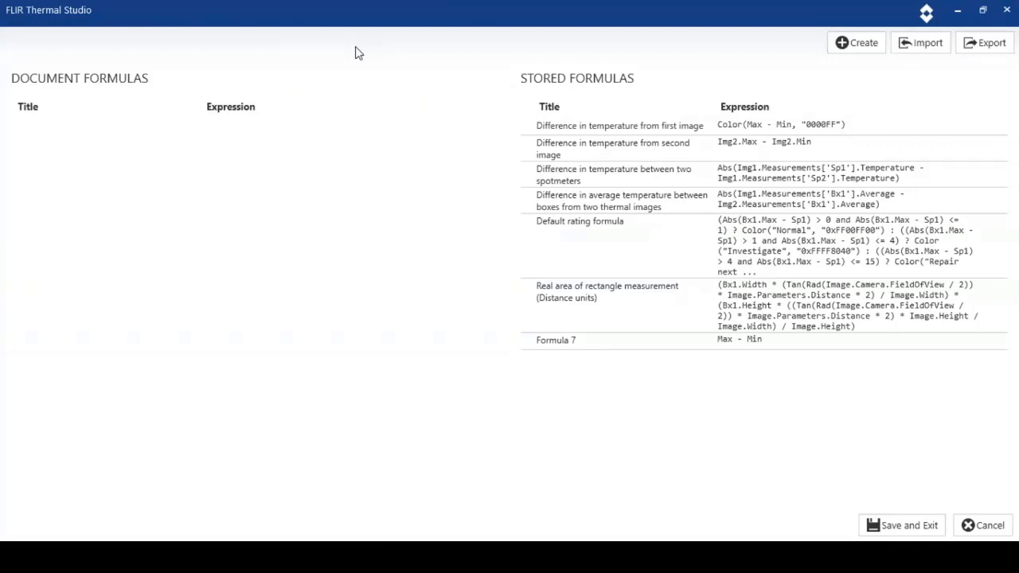
click(968, 527)
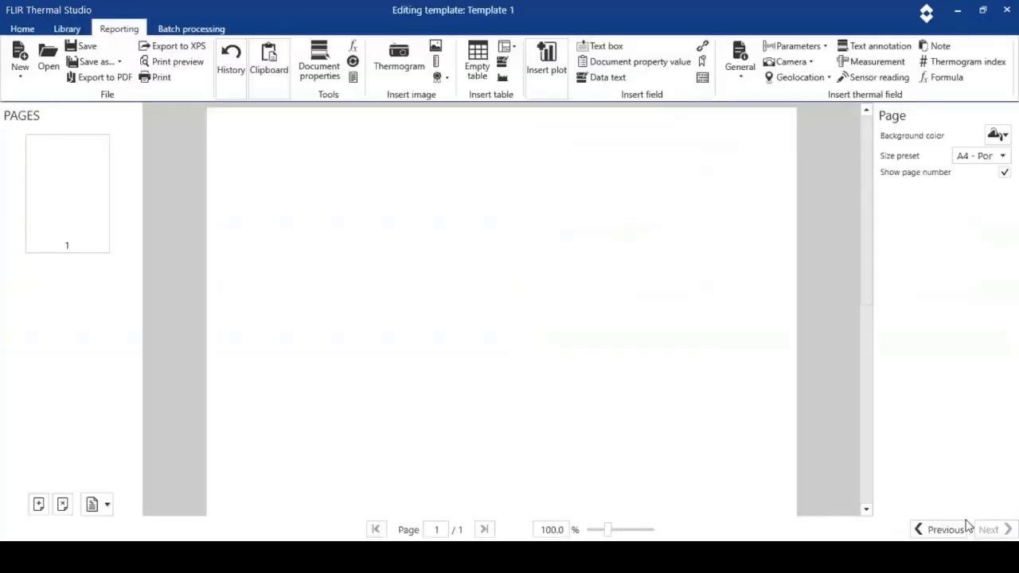
click(354, 78)
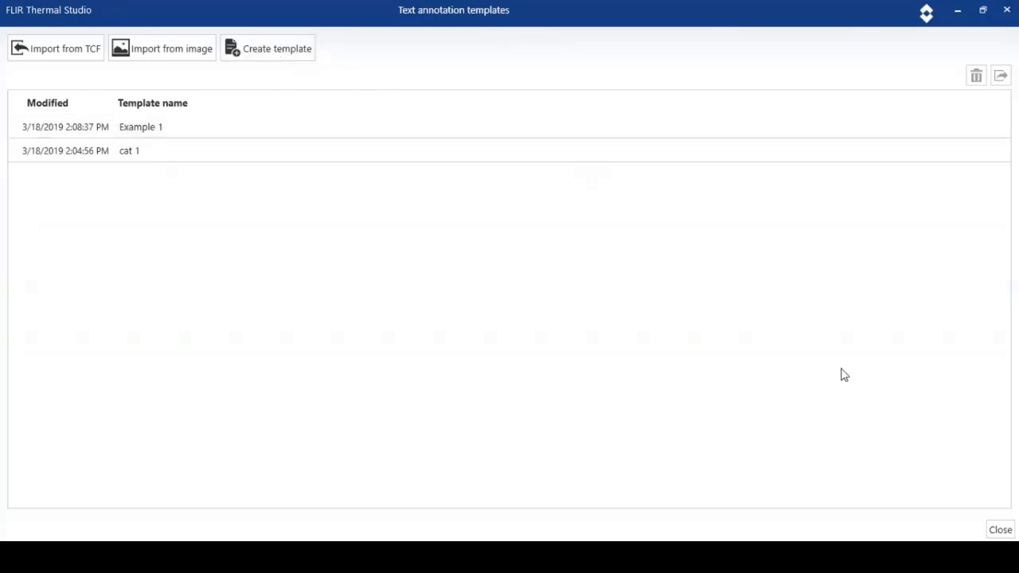
click(1001, 530)
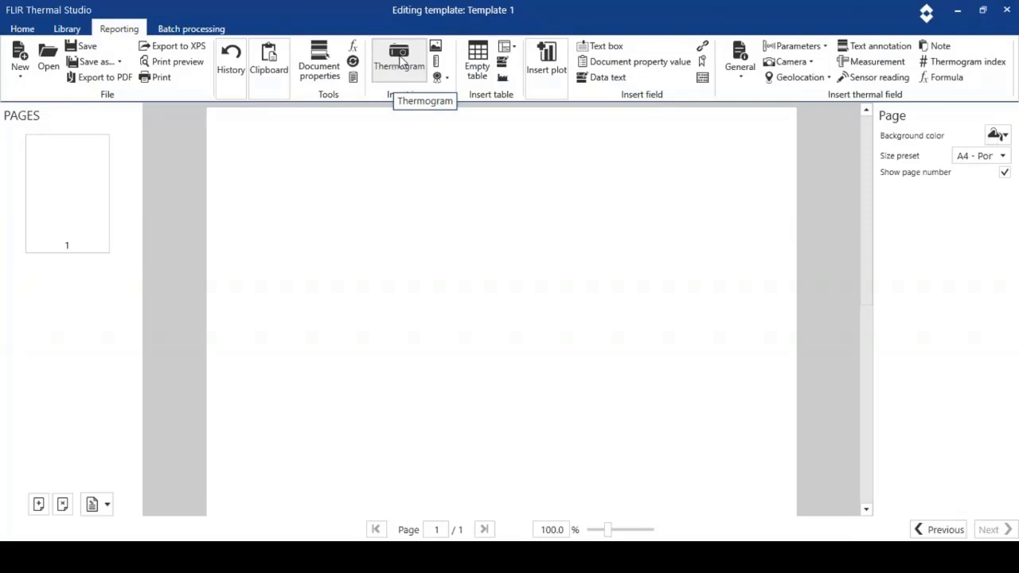
- Insert a thermogram and a visual image placeholder on the page, and place the visual image directly below the thermogram
click(400, 62)
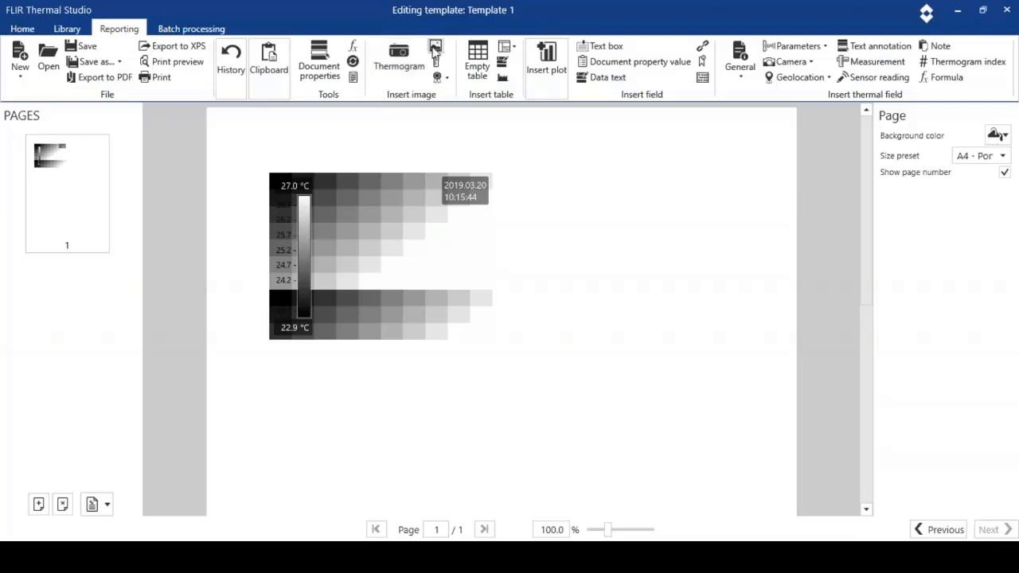
click(435, 47)
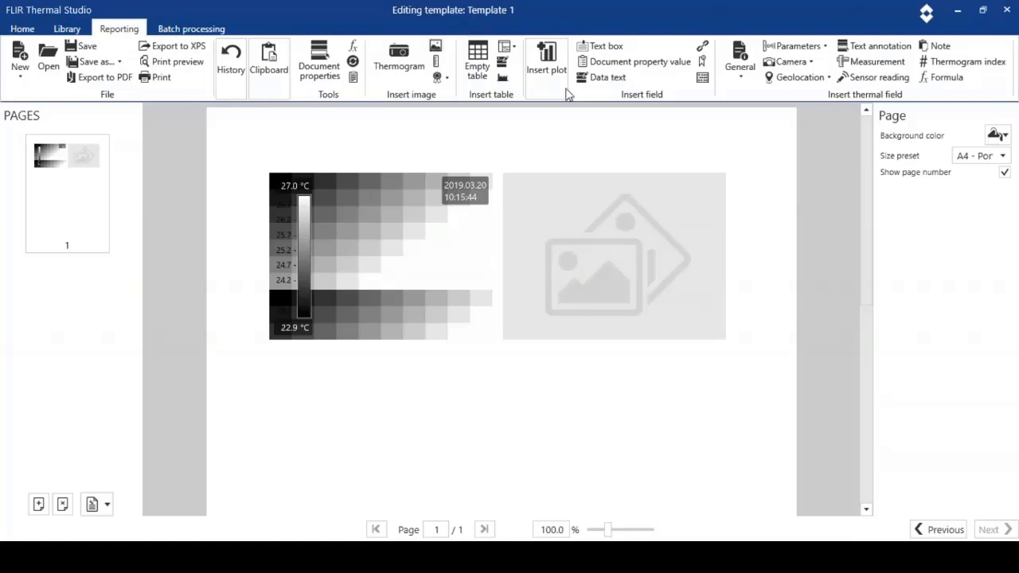
drag(656, 215, 422, 398)
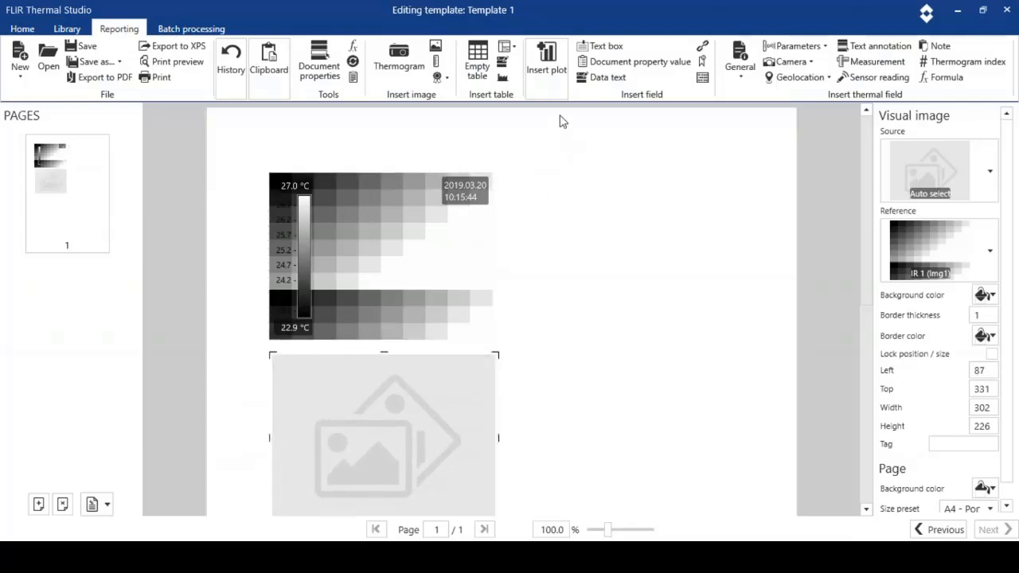
- Insert a map beside the thermogram and a profile plot beside the visual image placeholder
click(547, 70)
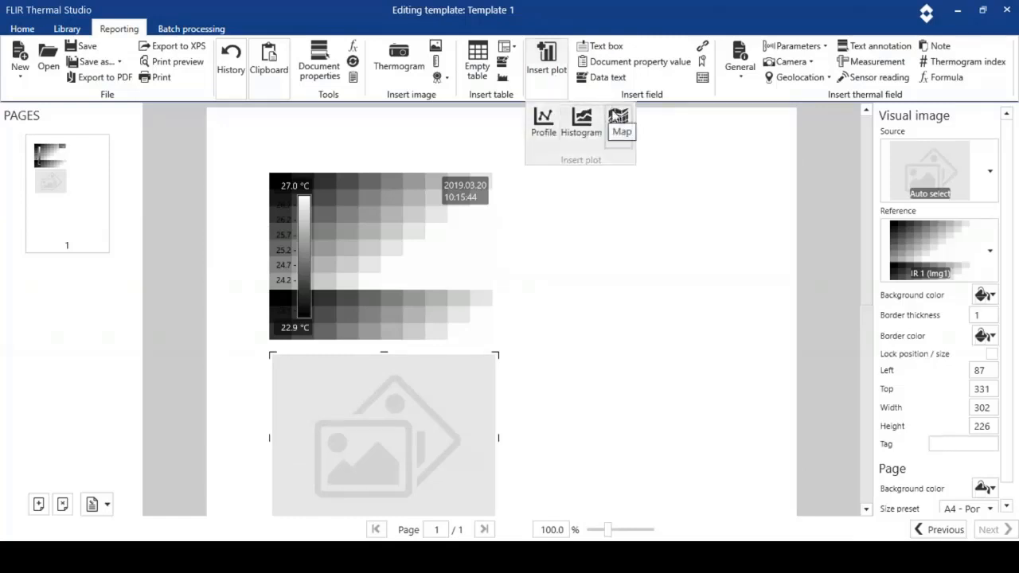
click(619, 117)
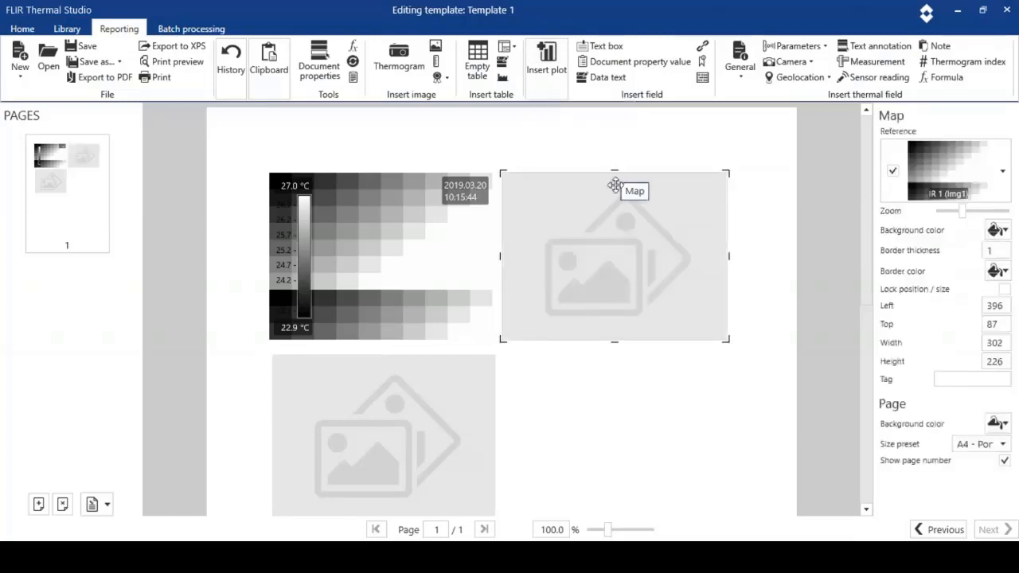
click(557, 70)
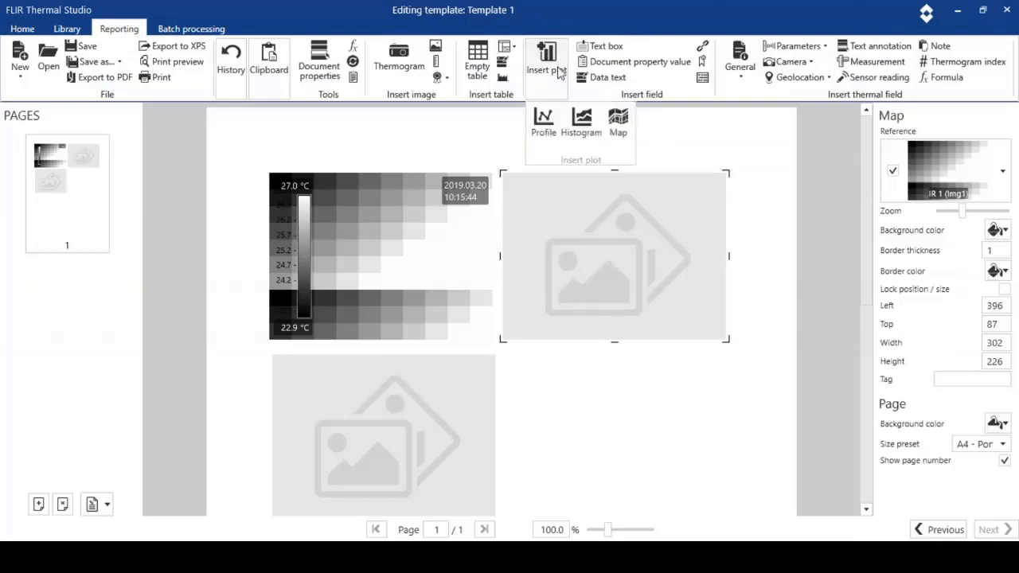
click(546, 120)
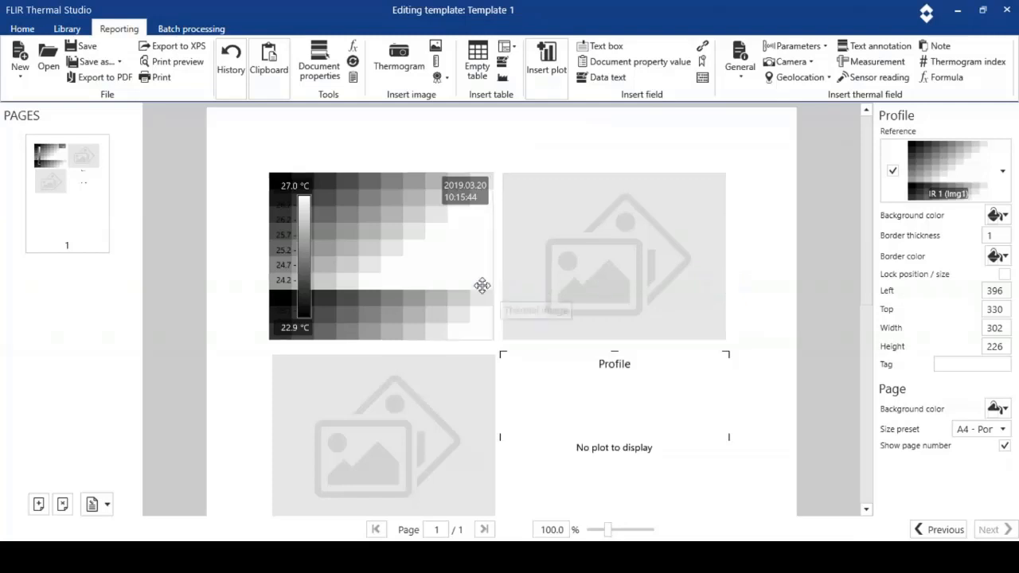
- Open the template's thermogram for editing and add a line measurement about 520 px long running diagonally down to the right
click(412, 269)
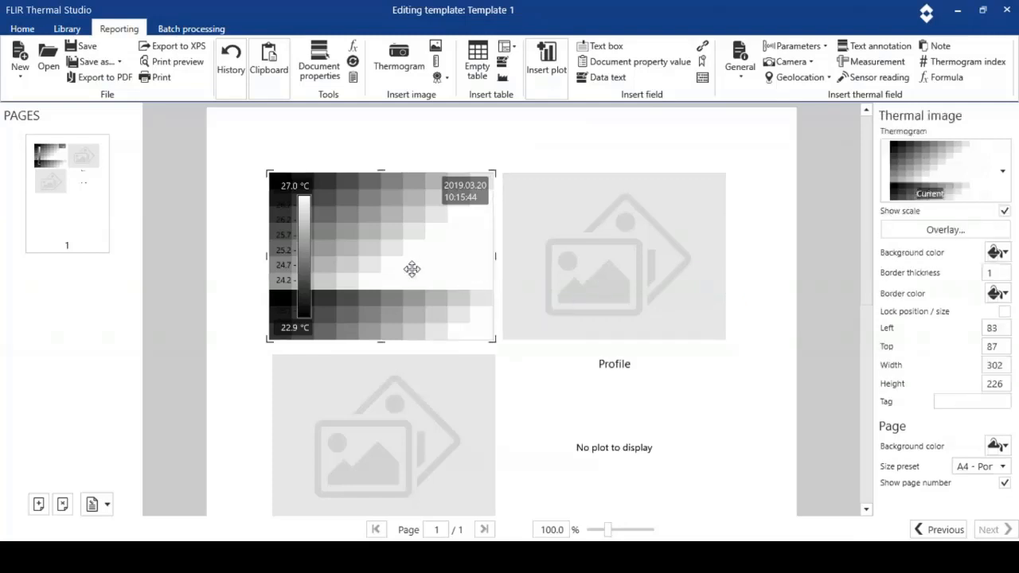
double_click(412, 269)
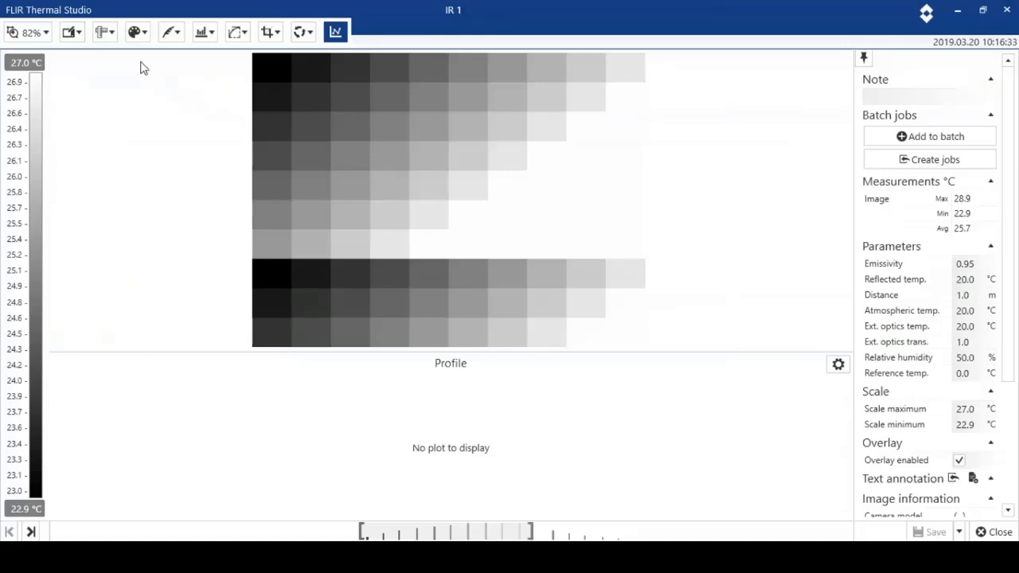
click(103, 32)
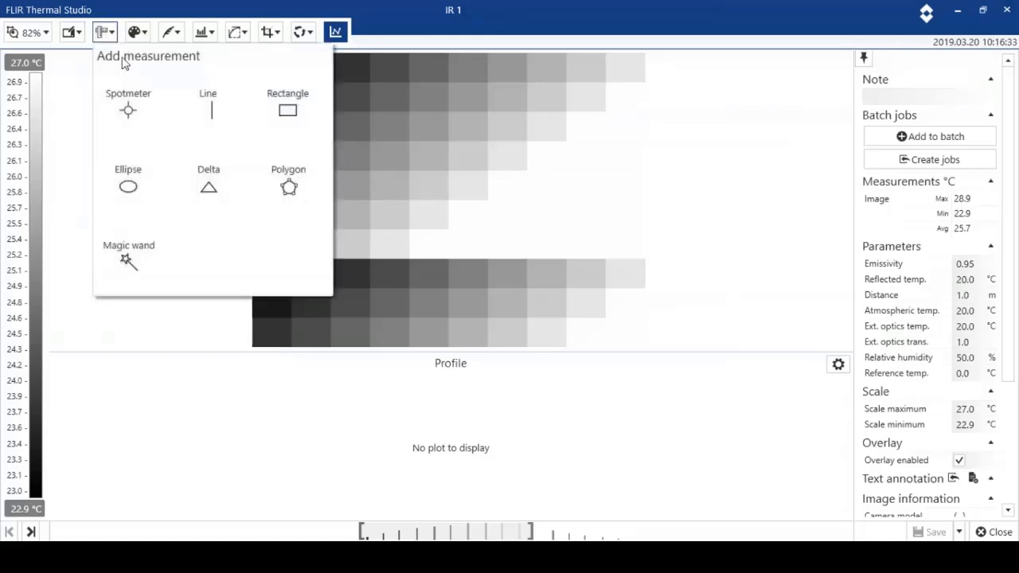
click(200, 107)
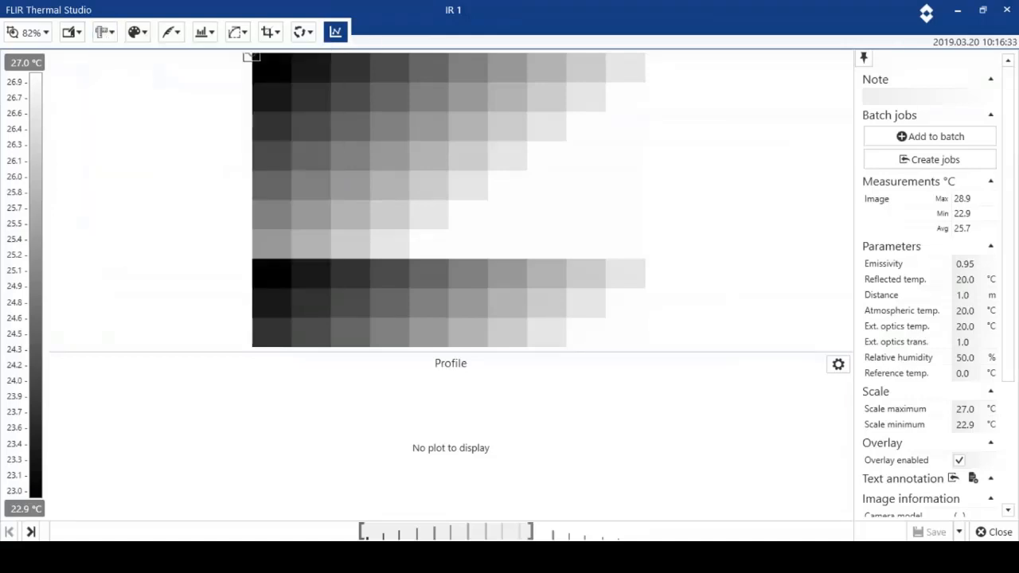
mouse_move(275, 135)
mouse_down()
mouse_move(550, 243)
mouse_move(558, 262)
mouse_move(590, 281)
mouse_up()
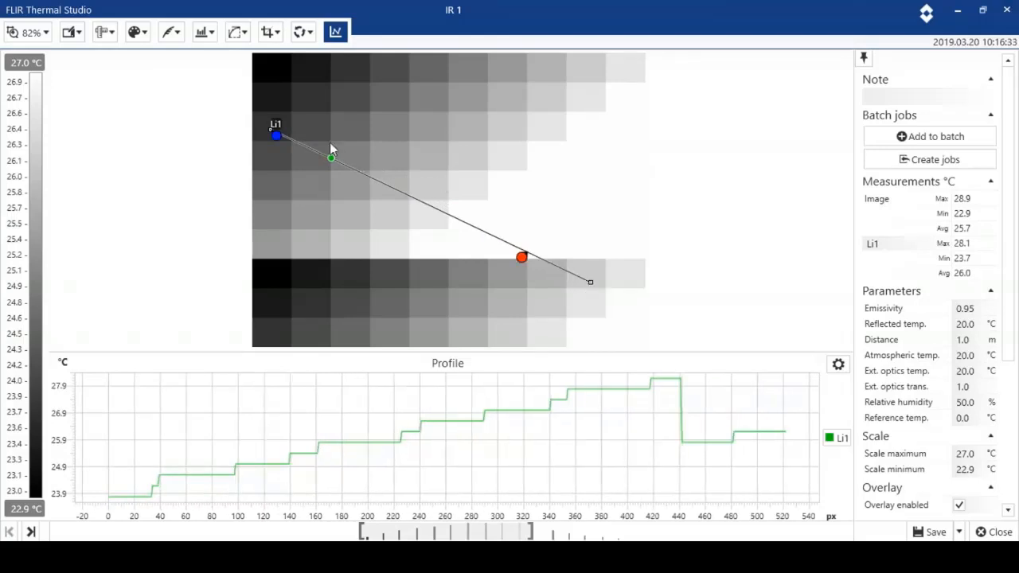
- Add two spotmeters to the thermogram, one above the line near its upper end and one in the dark area below it
click(100, 35)
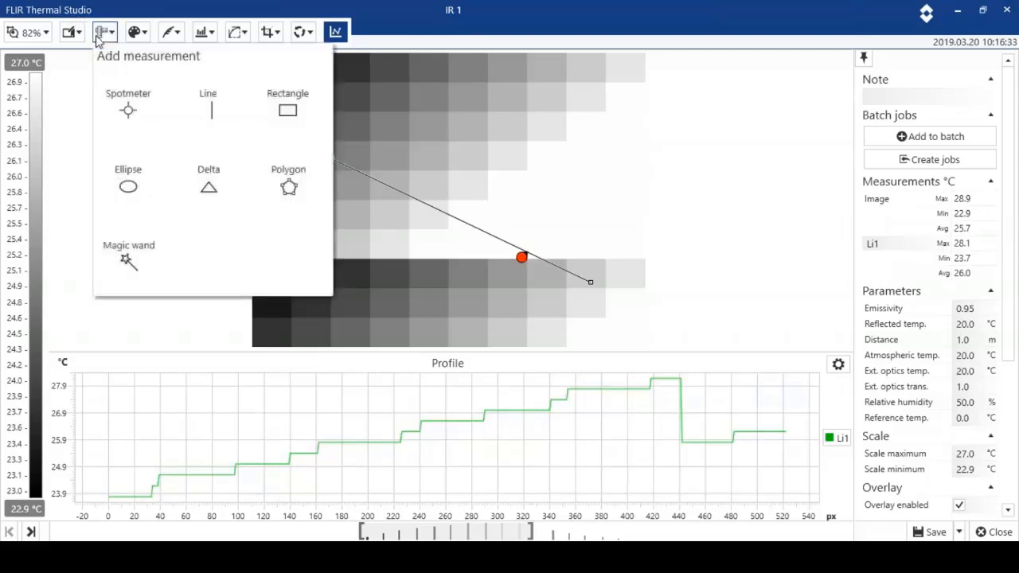
click(140, 105)
click(378, 116)
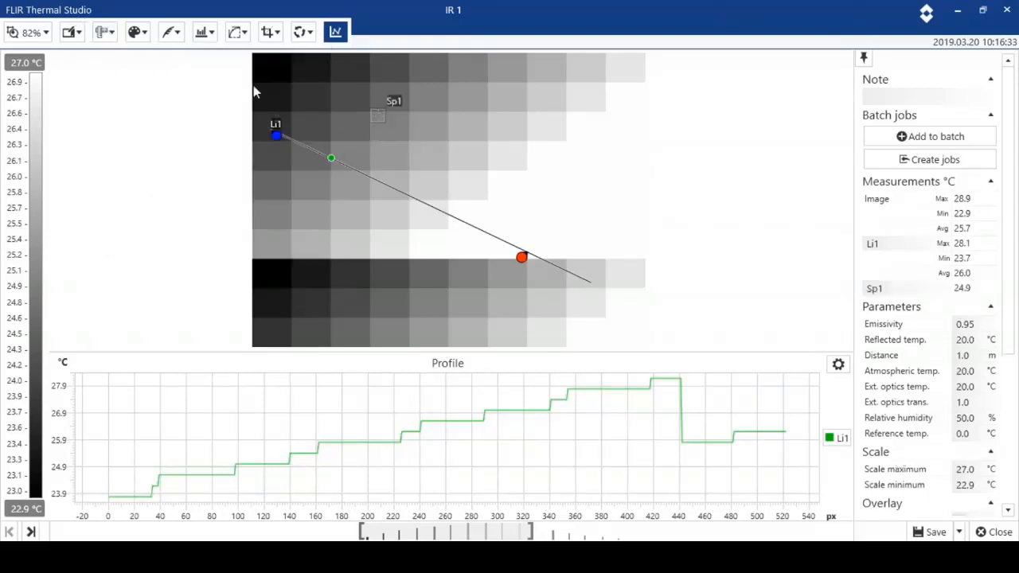
click(102, 33)
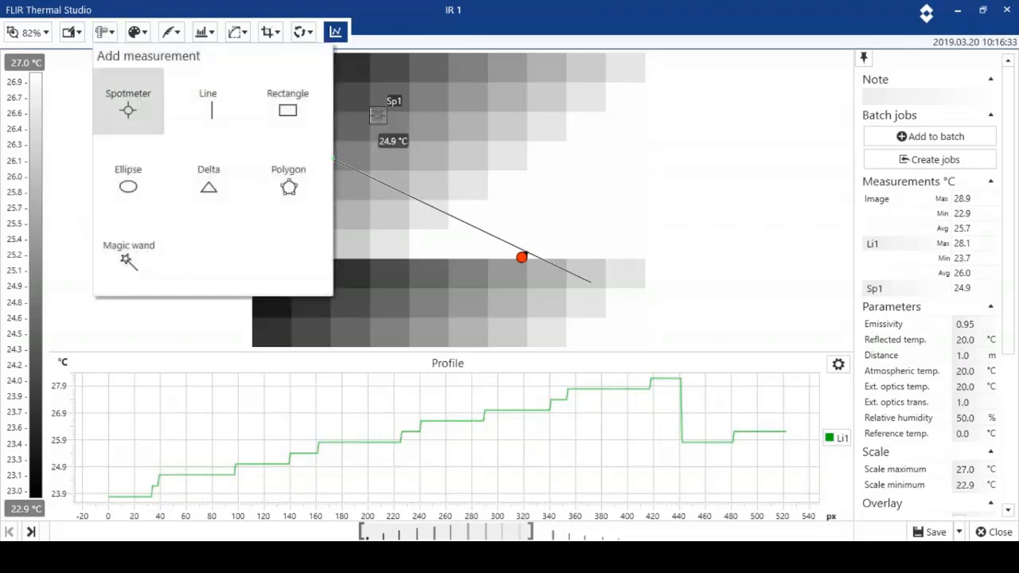
click(128, 107)
click(311, 282)
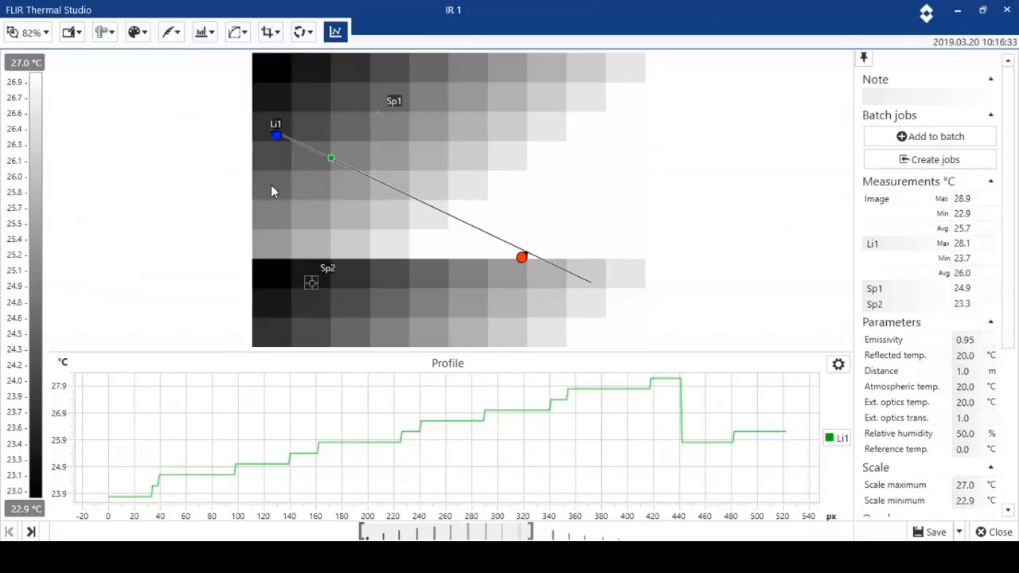
- Add a rectangle measurement over the bright area of the thermogram's right half, and save and close the image
click(112, 39)
click(271, 113)
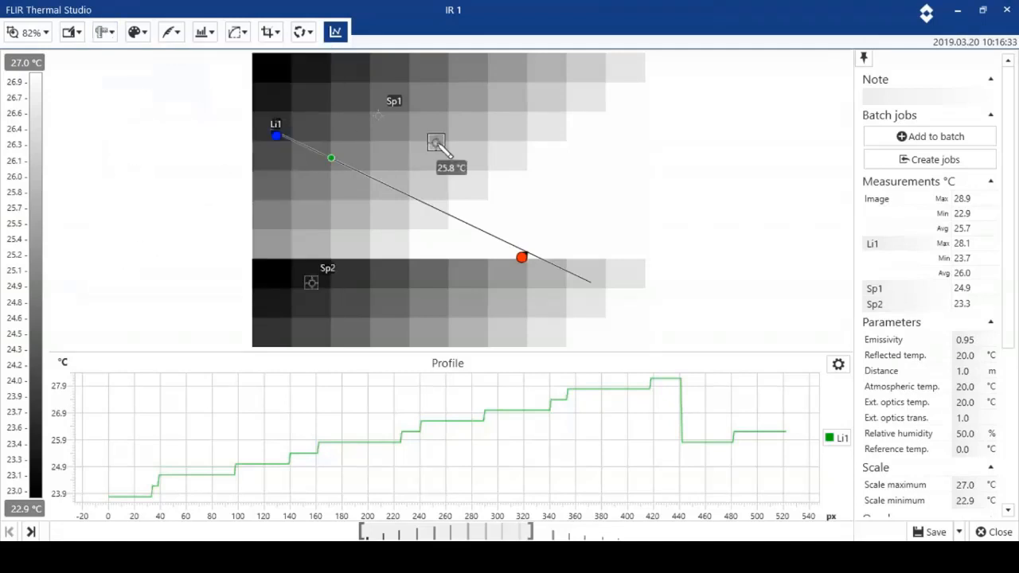
drag(436, 143, 579, 278)
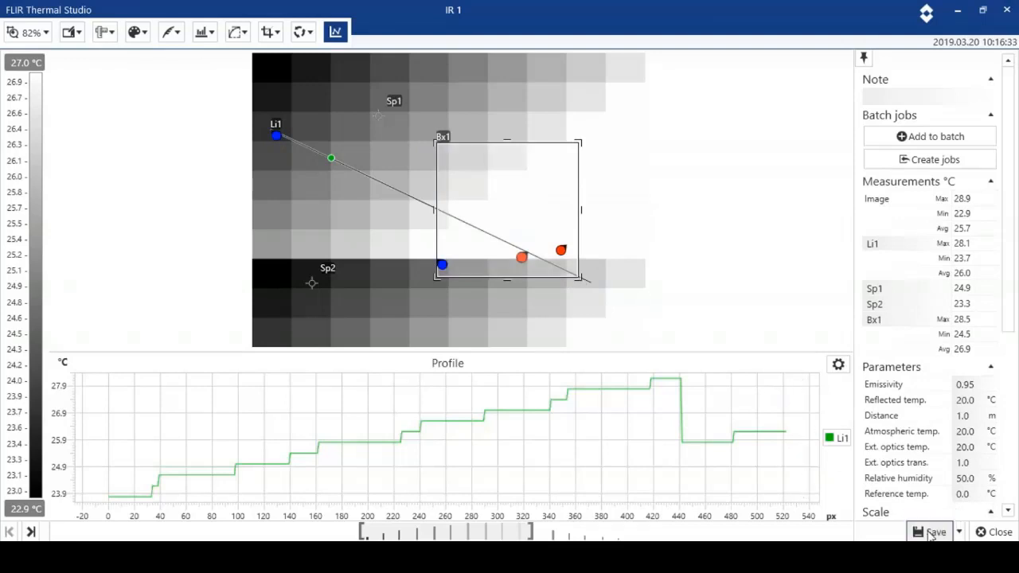
click(934, 532)
click(997, 532)
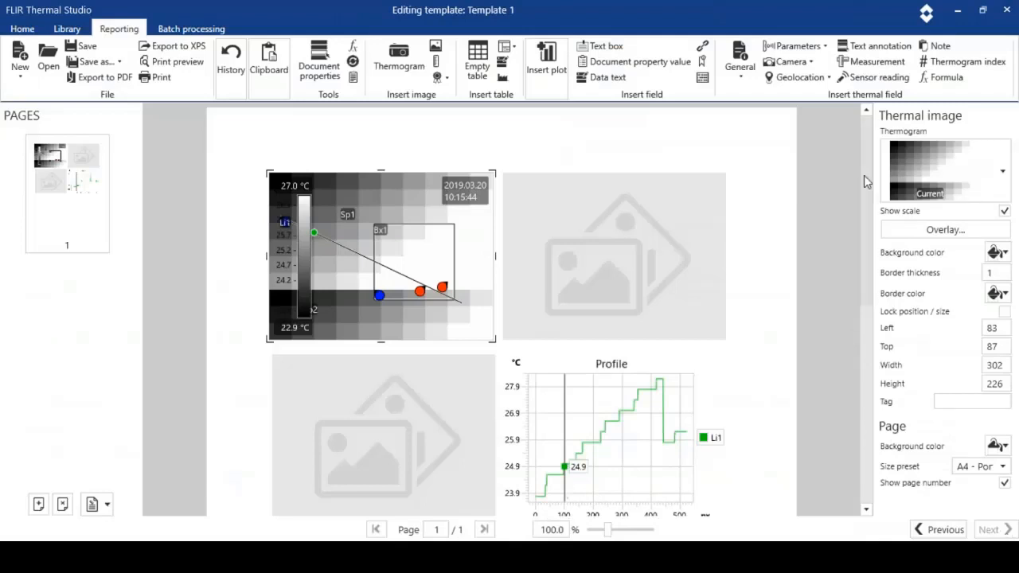
- Insert a Parameters table below the visual image placeholder and narrow it to a width of 193
drag(866, 186, 864, 271)
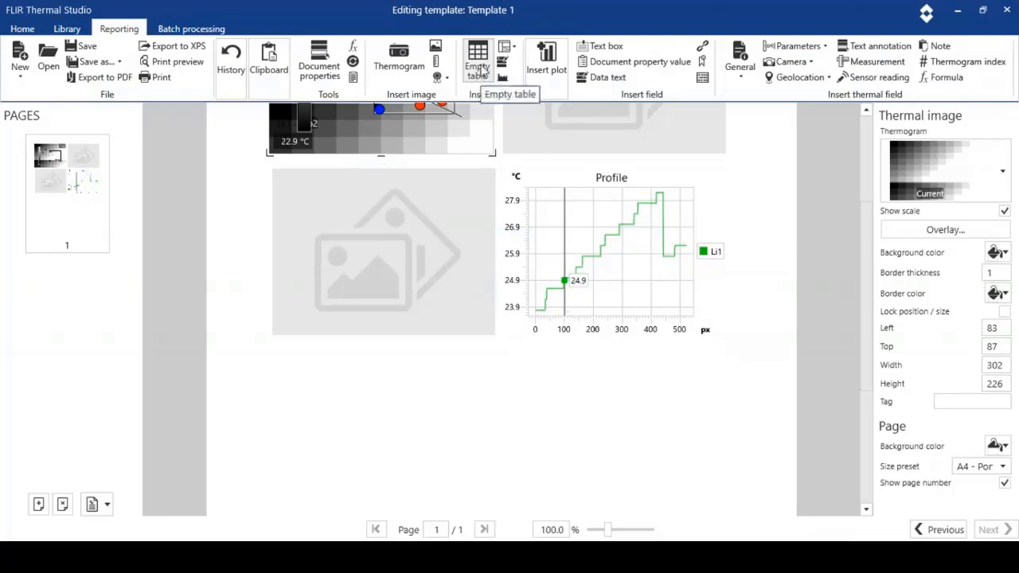
click(515, 50)
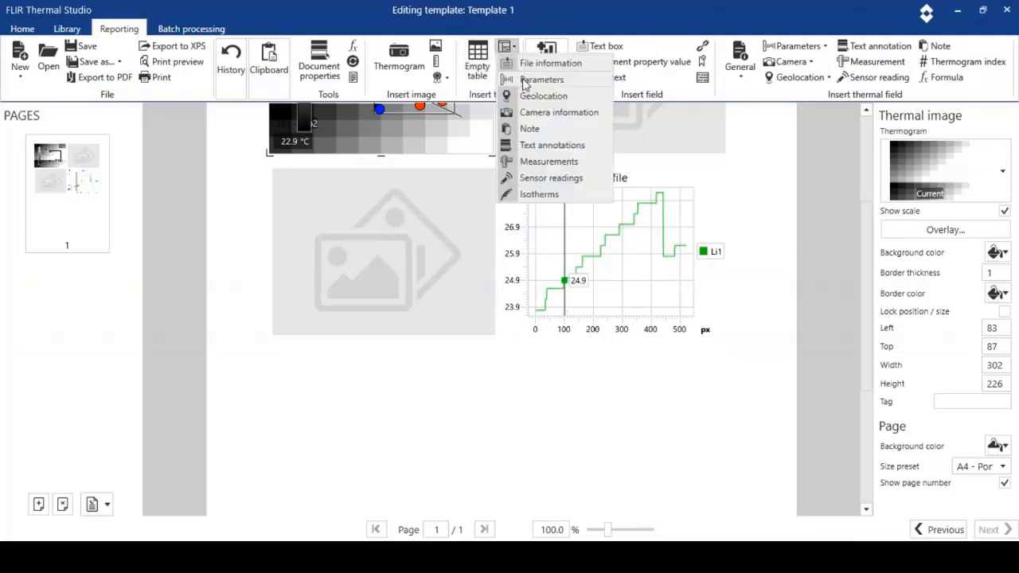
click(528, 79)
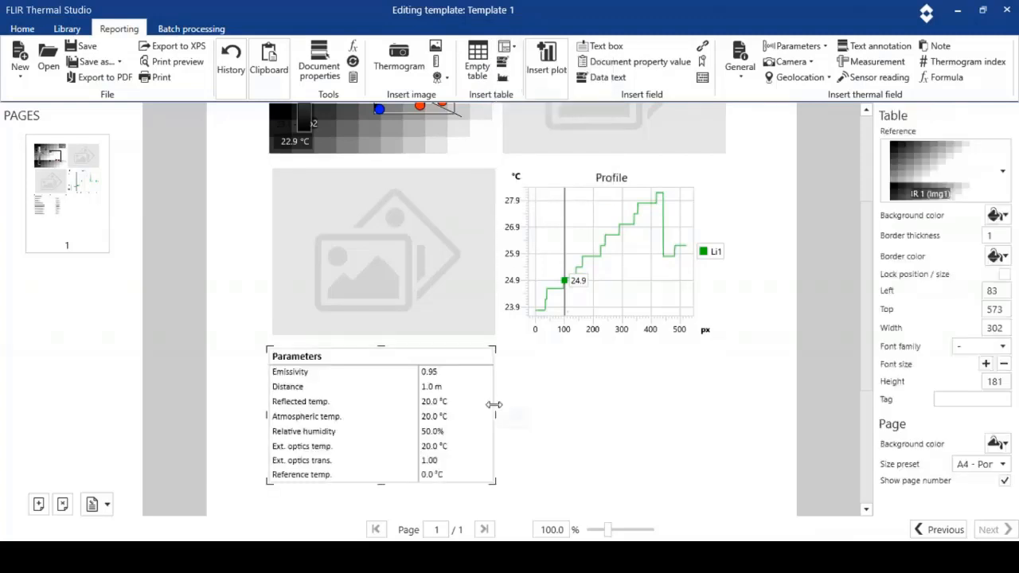
drag(494, 414, 415, 419)
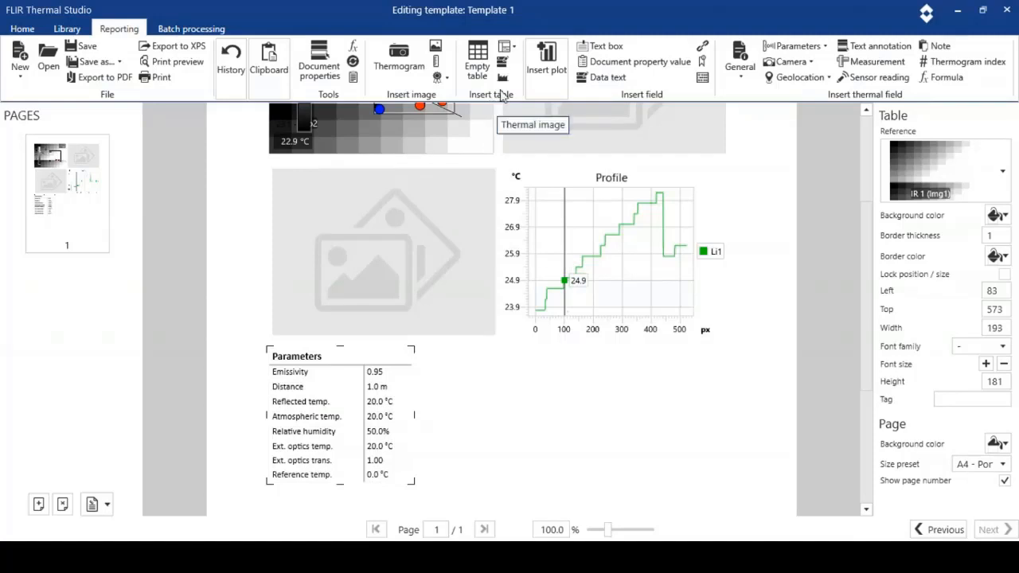
- Insert a Measurements table beside the Parameters table and narrow it to a width of 120
click(515, 49)
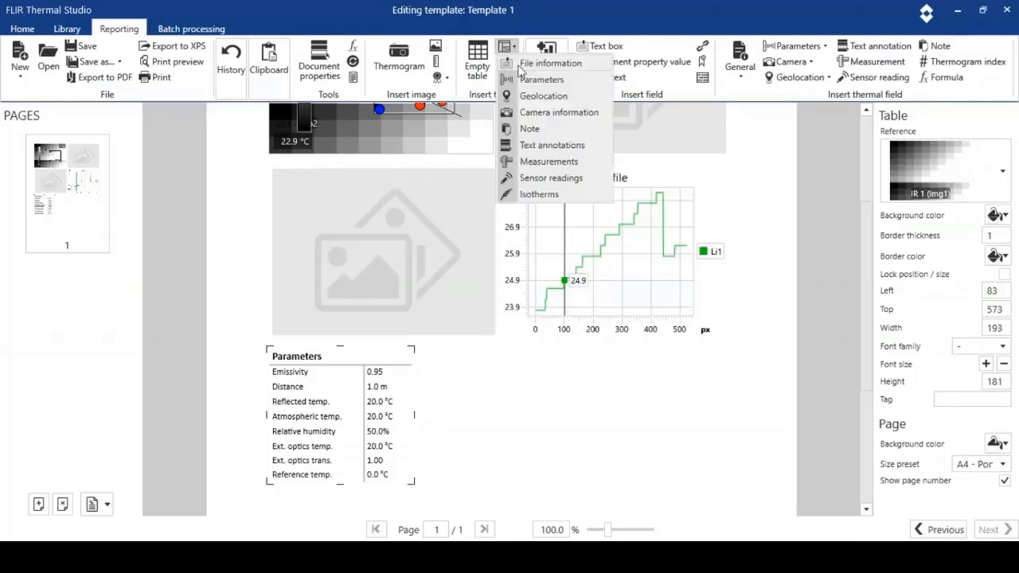
click(536, 162)
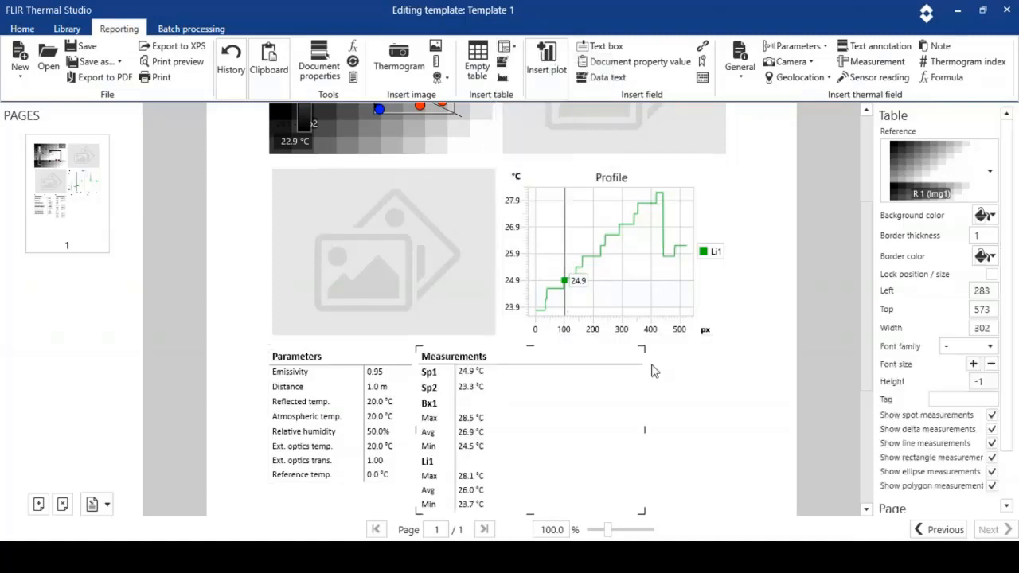
drag(644, 427, 509, 430)
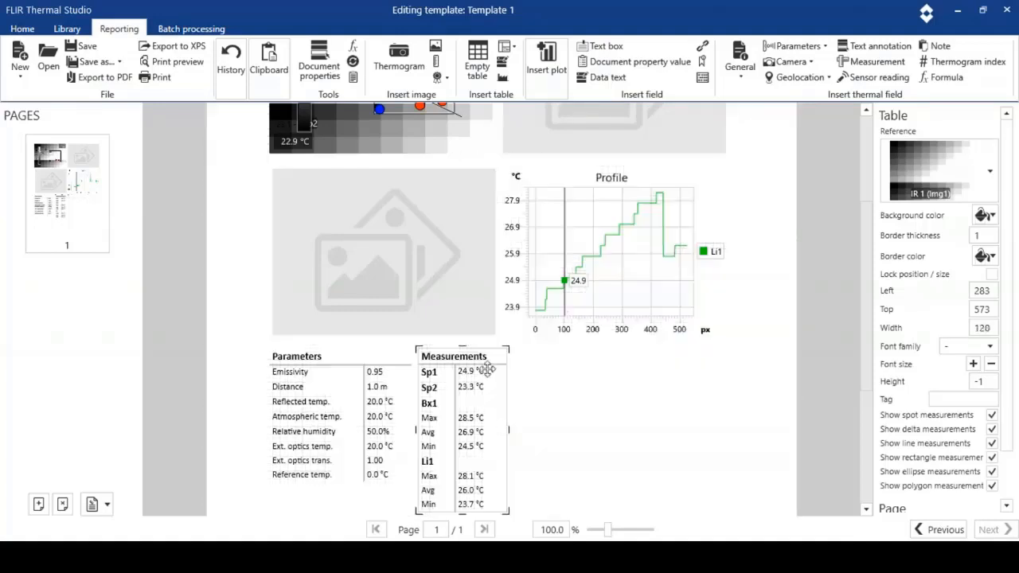
- Move the Measurements table slightly away from the Parameters table, then insert a Camera information table beside it and narrow it to a width of 250
drag(492, 360, 513, 369)
click(514, 47)
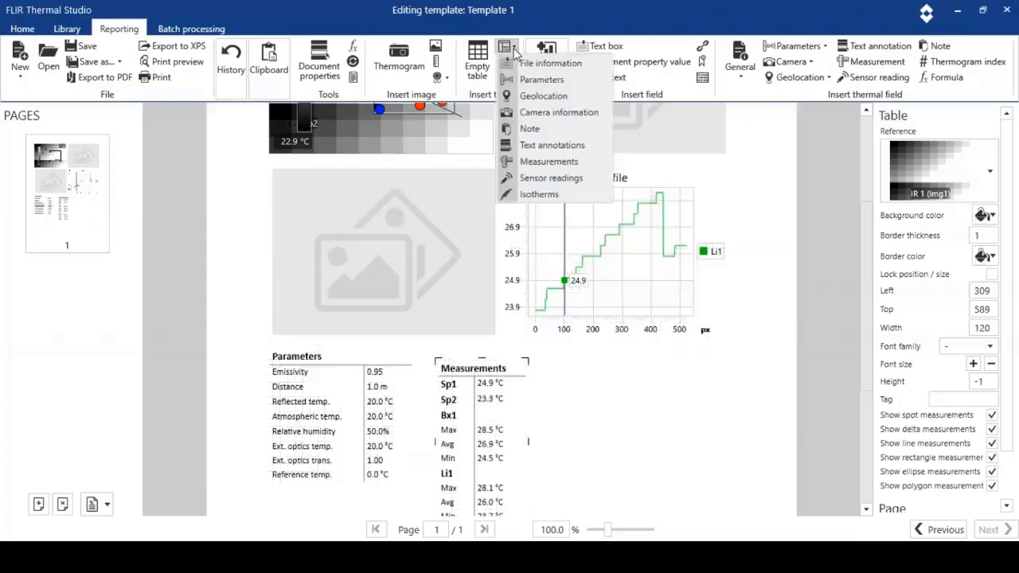
click(538, 114)
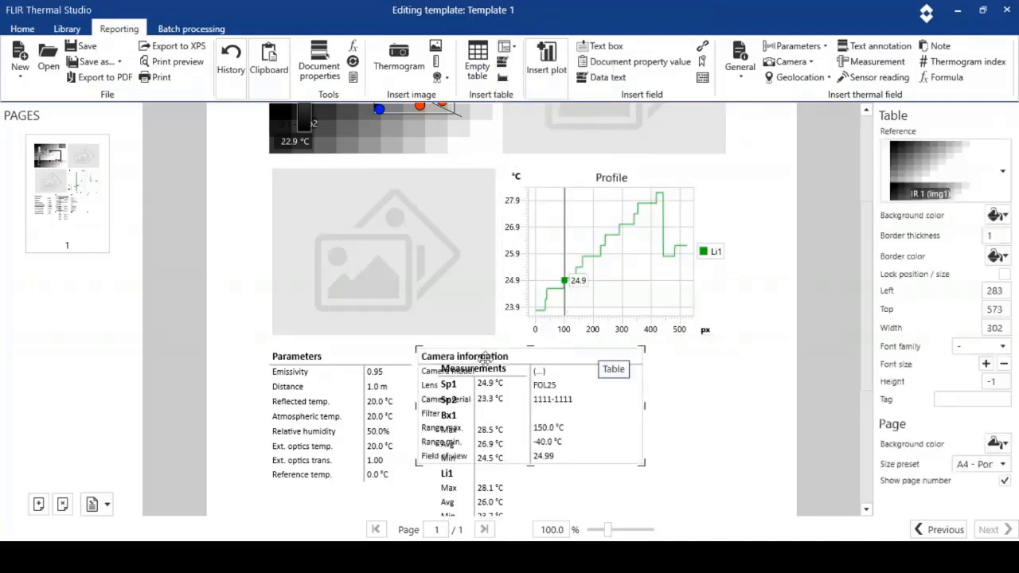
drag(482, 359, 709, 355)
drag(762, 413, 721, 414)
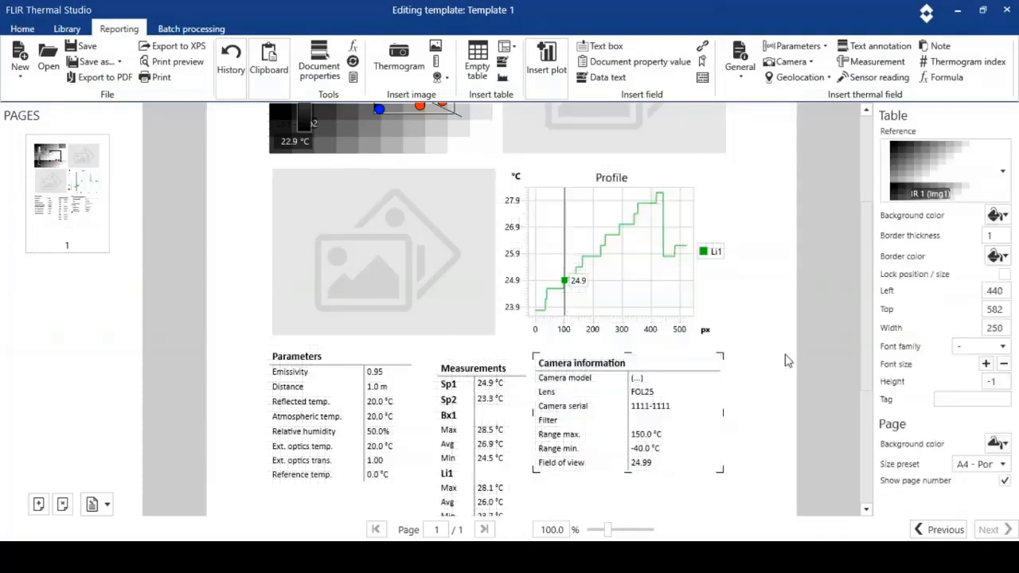
- Insert a text box below the three tables, enlarge it to about 647 by 120, and give it a black border
scroll(864, 262, down, 3)
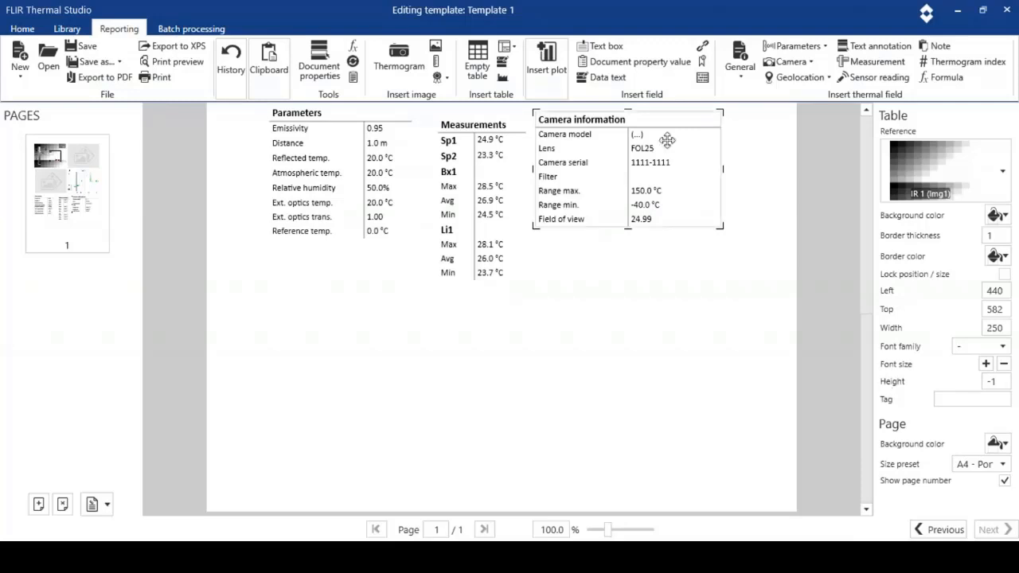
click(602, 46)
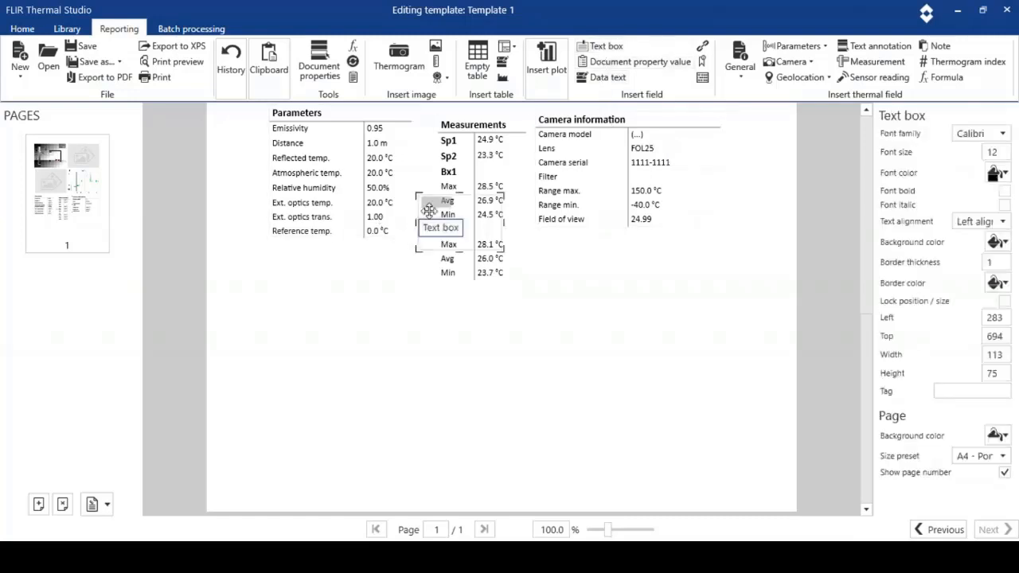
drag(429, 212, 280, 306)
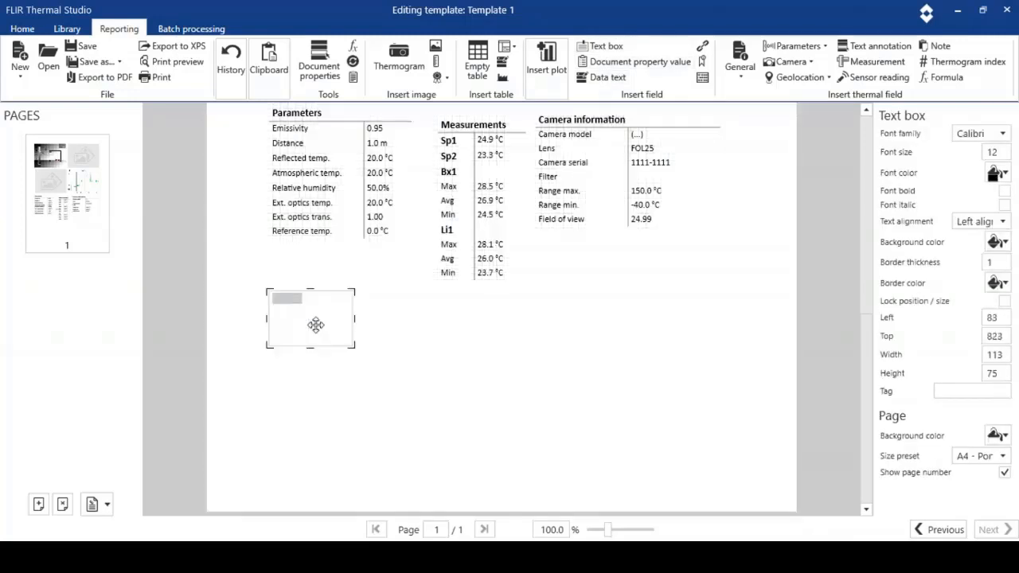
drag(355, 348, 751, 383)
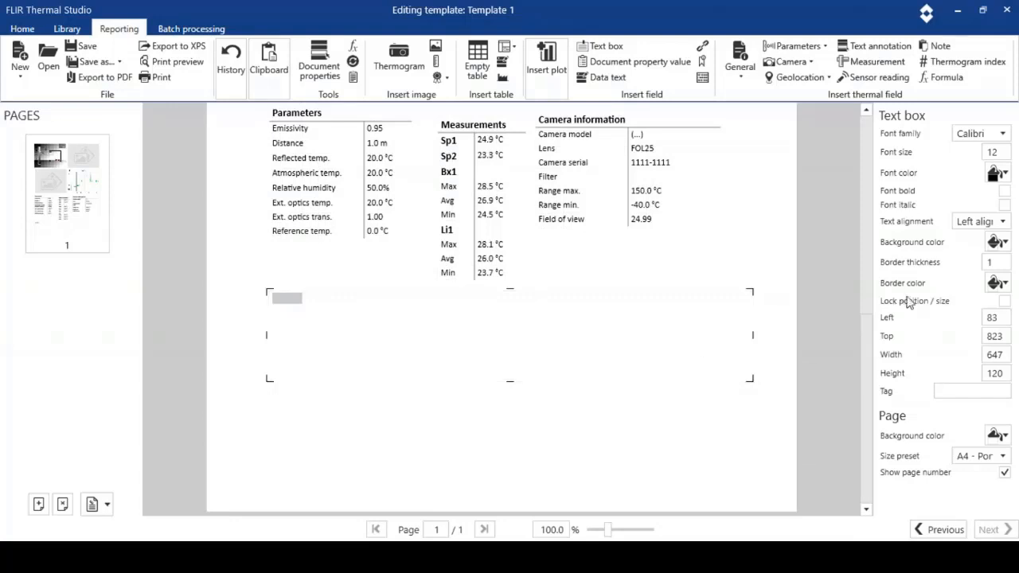
click(1006, 285)
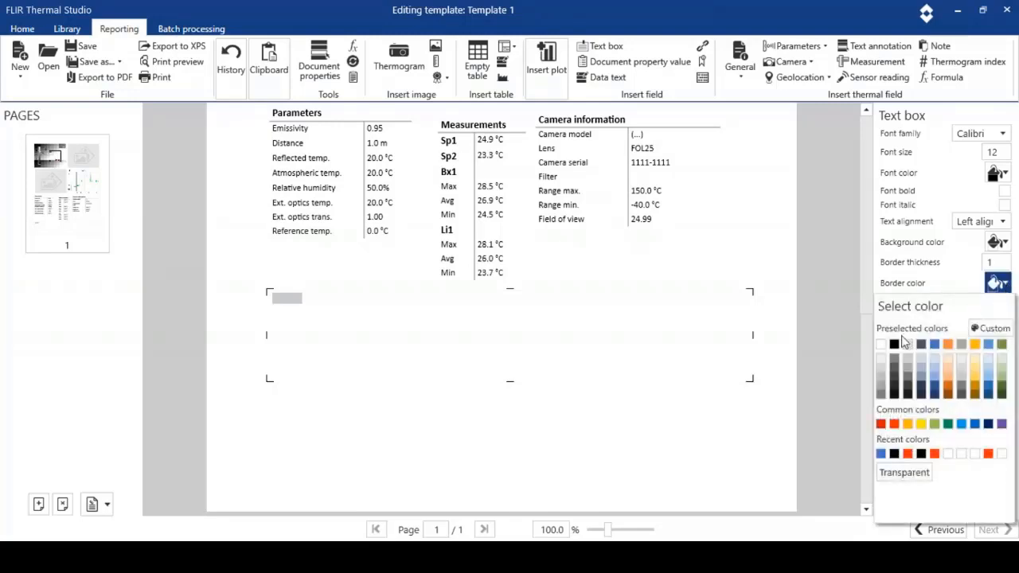
click(895, 345)
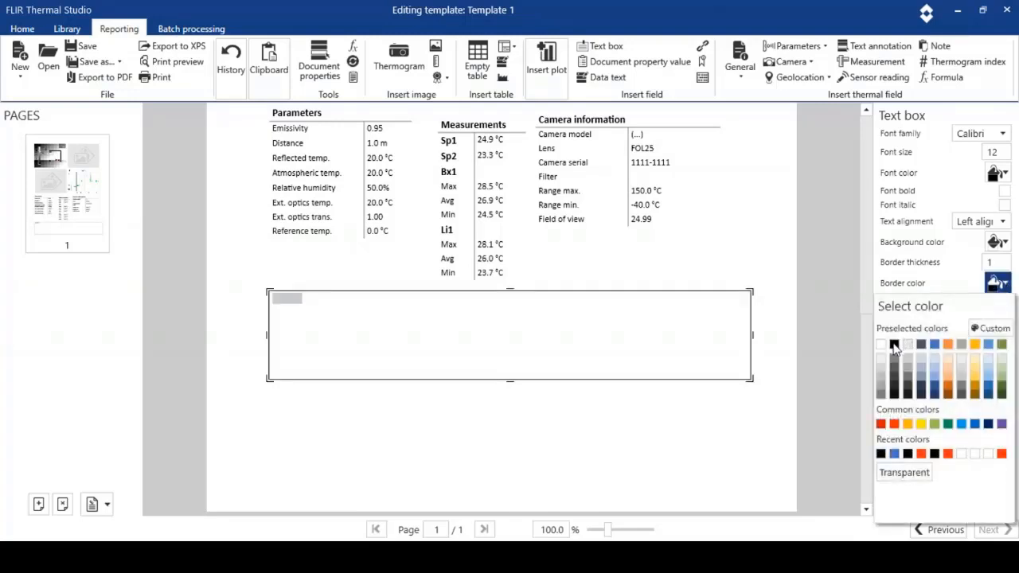
click(699, 397)
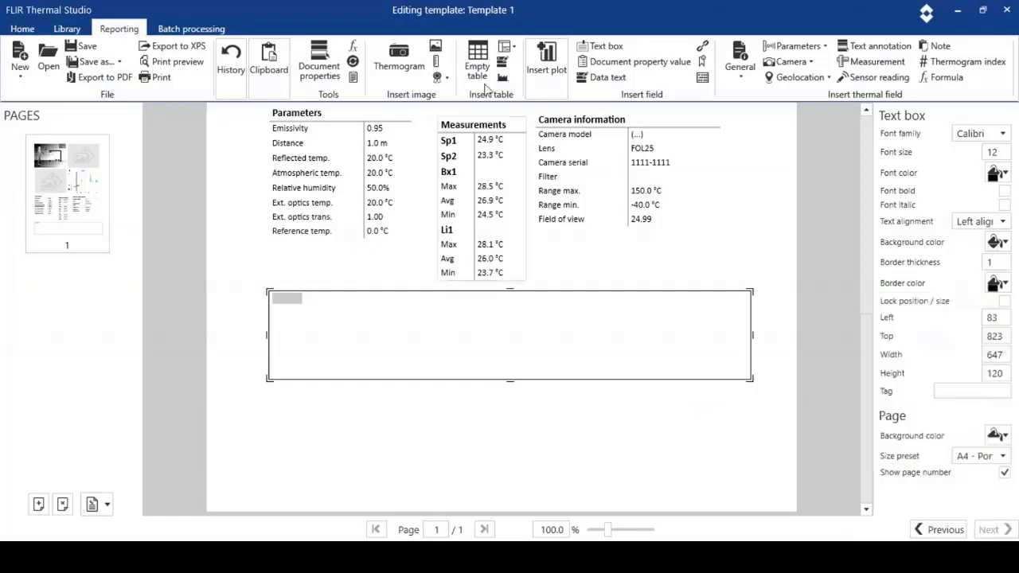
- Add a second text box about 41 high reading "Recommendations:" and place it inside the bordered box at its upper-left corner
click(599, 46)
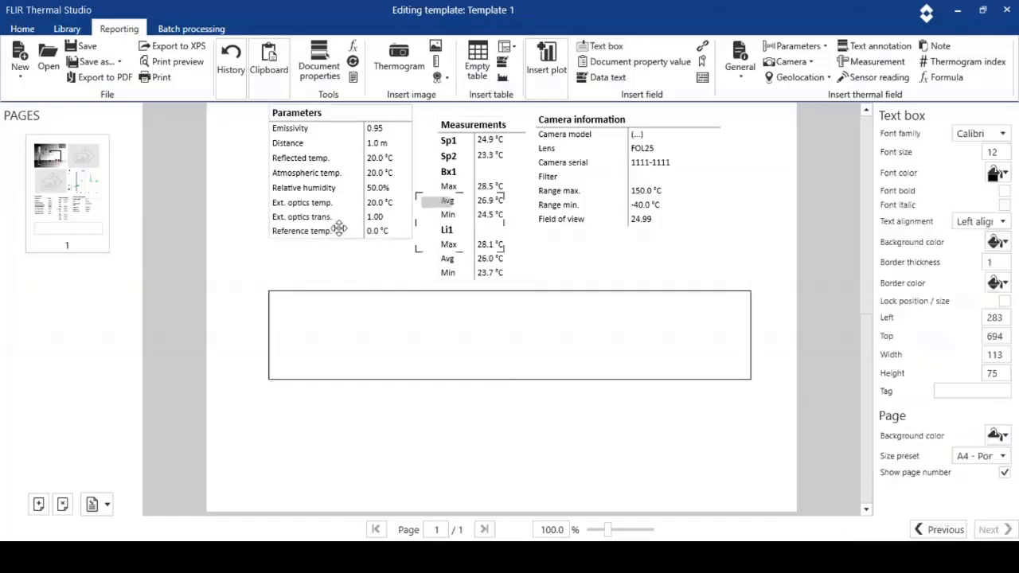
click(426, 201)
drag(430, 195, 390, 431)
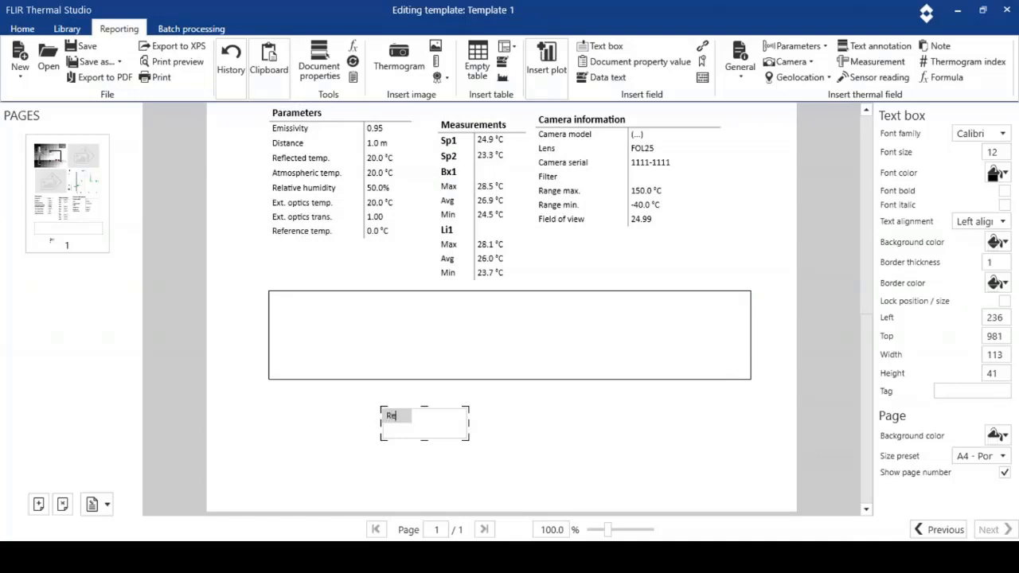
text(mendations)
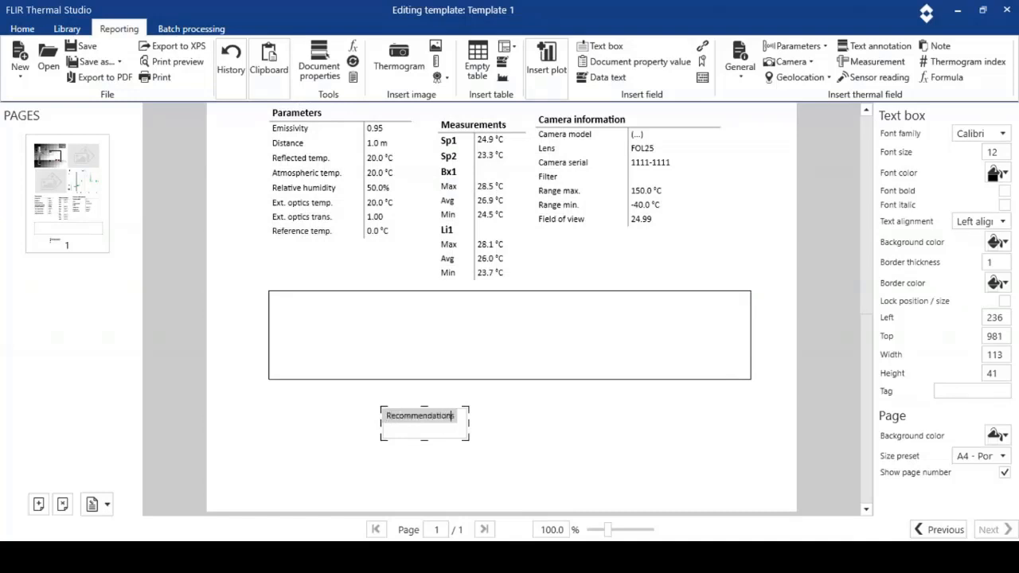
text(:)
click(391, 462)
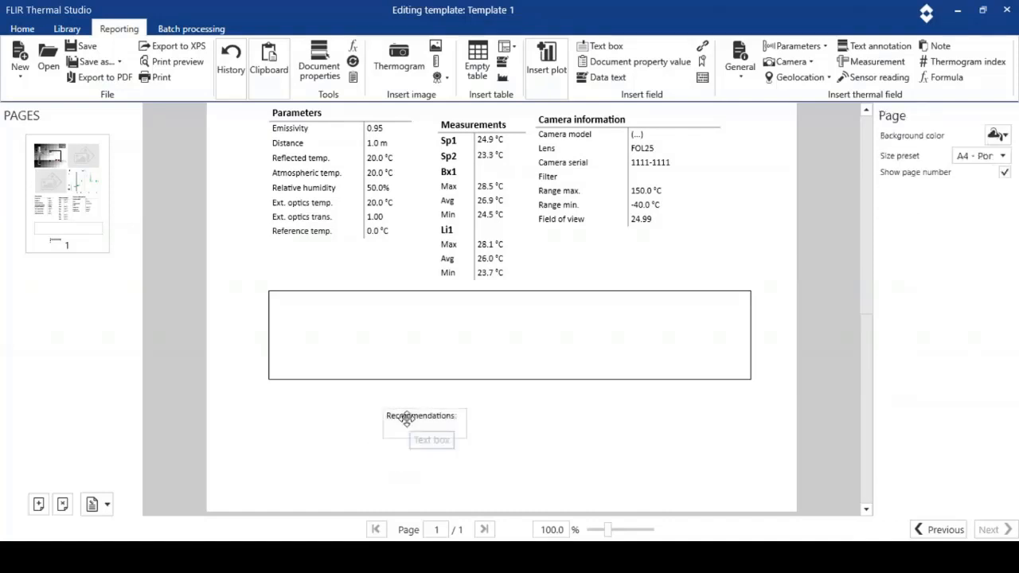
drag(398, 416, 296, 307)
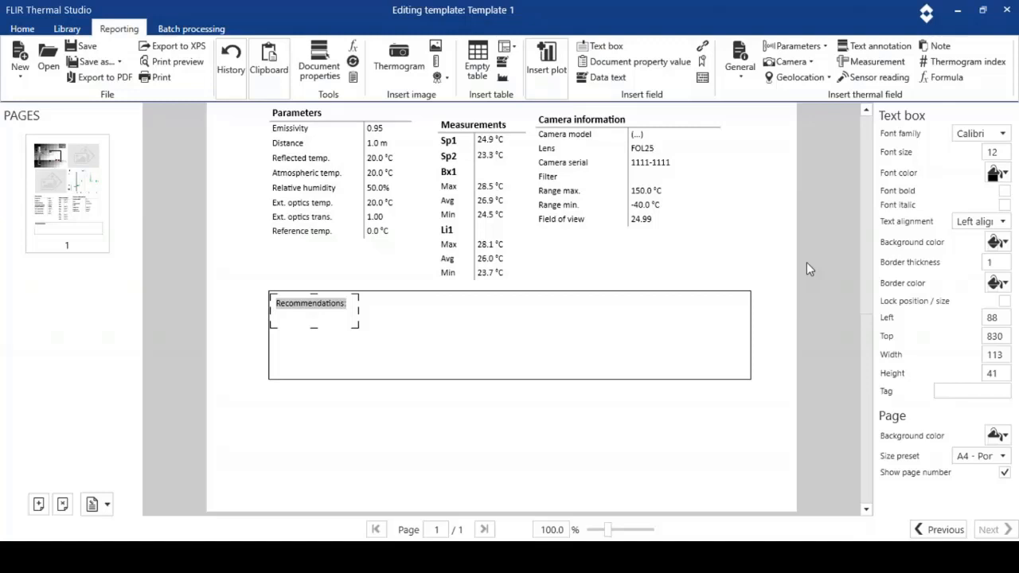
- Insert a logo image placeholder, shrink it to about 127 by 65, and place it in the page's upper-right corner
click(864, 245)
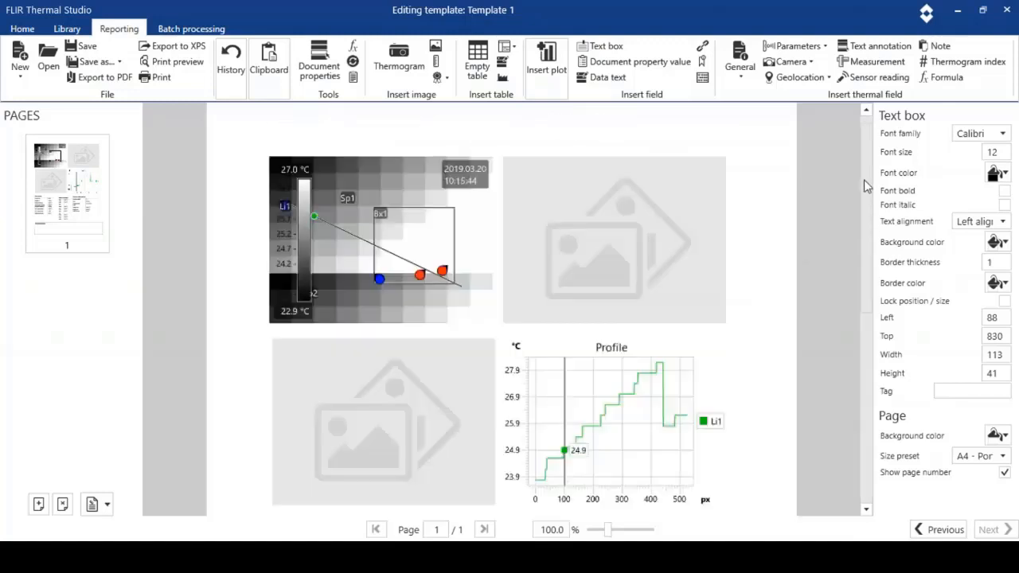
click(447, 82)
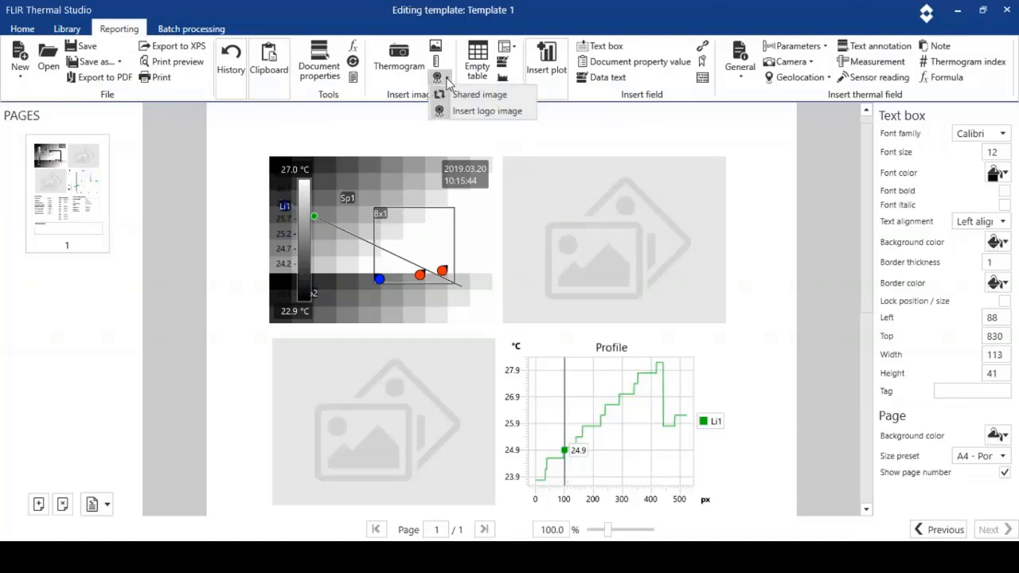
click(464, 115)
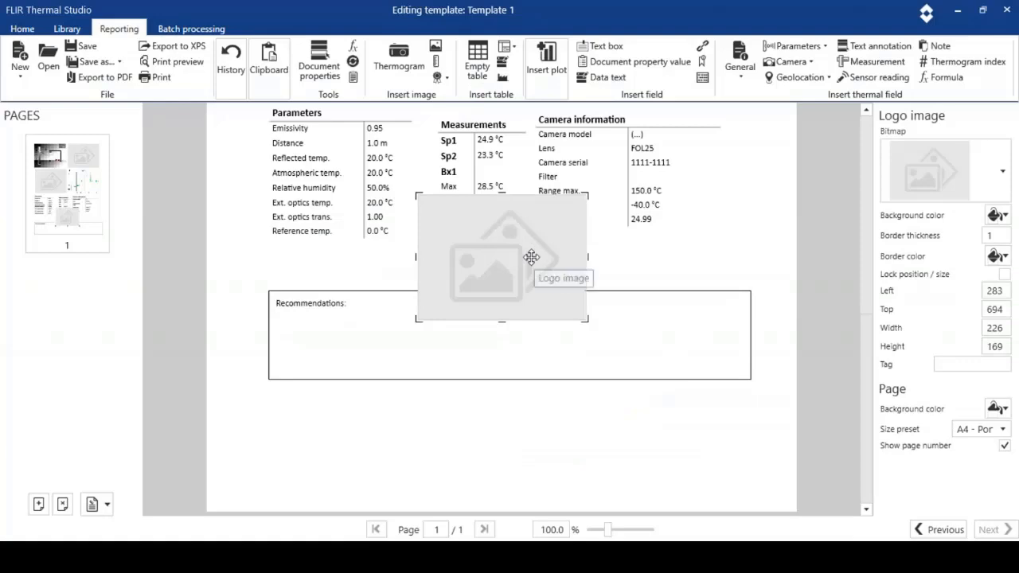
drag(530, 248, 667, 105)
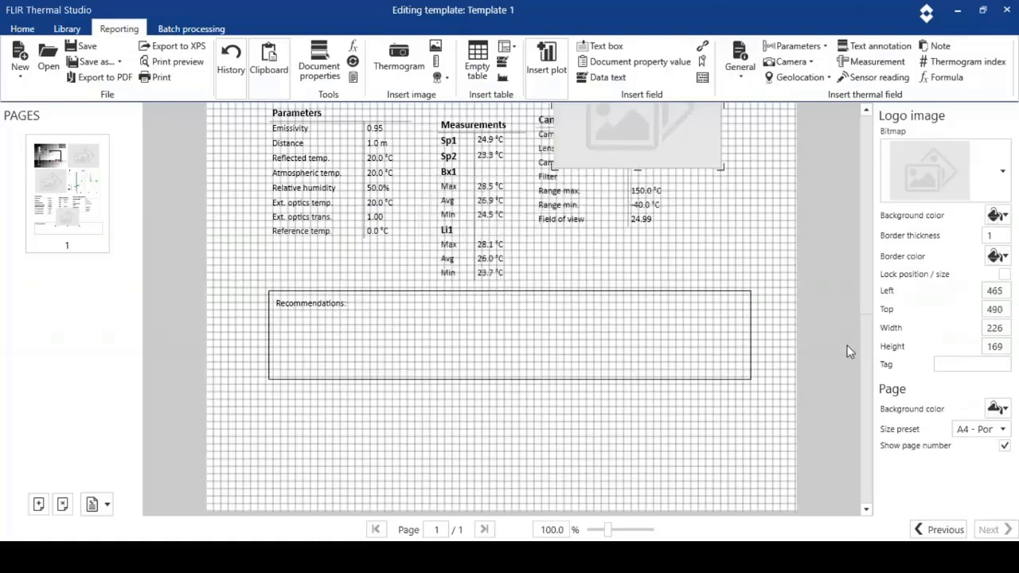
drag(867, 366, 850, 201)
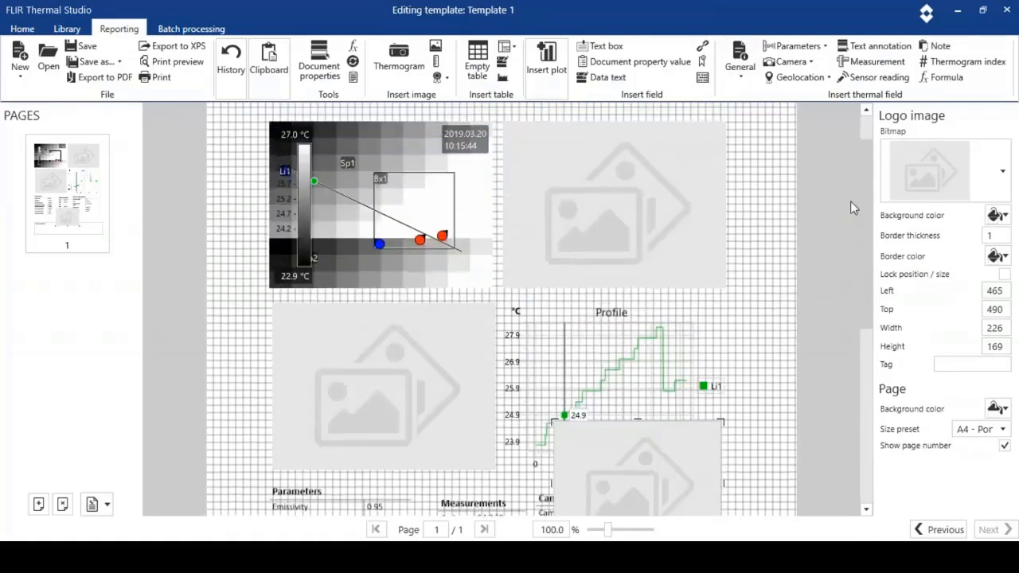
drag(694, 473, 760, 148)
click(864, 376)
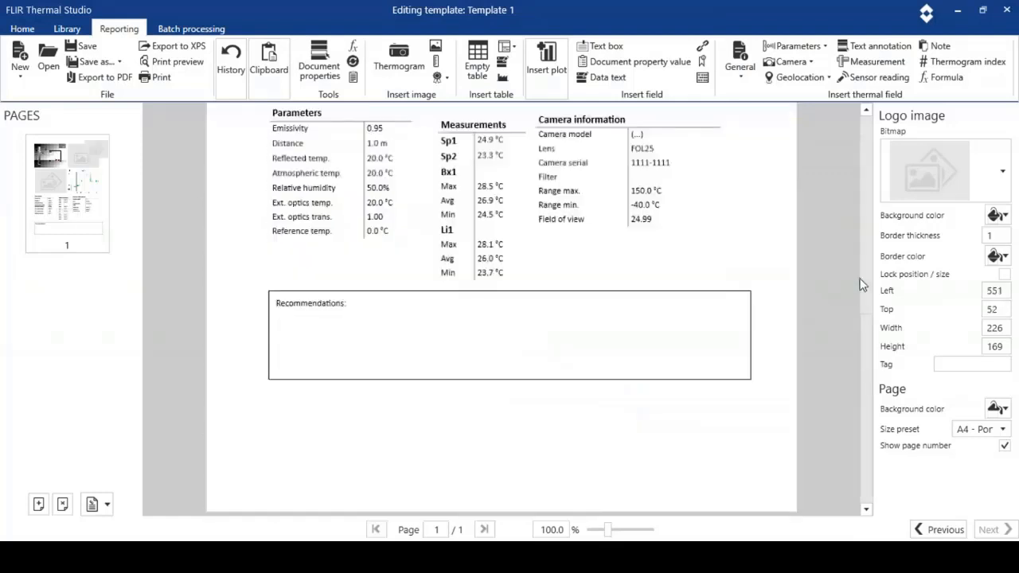
click(866, 321)
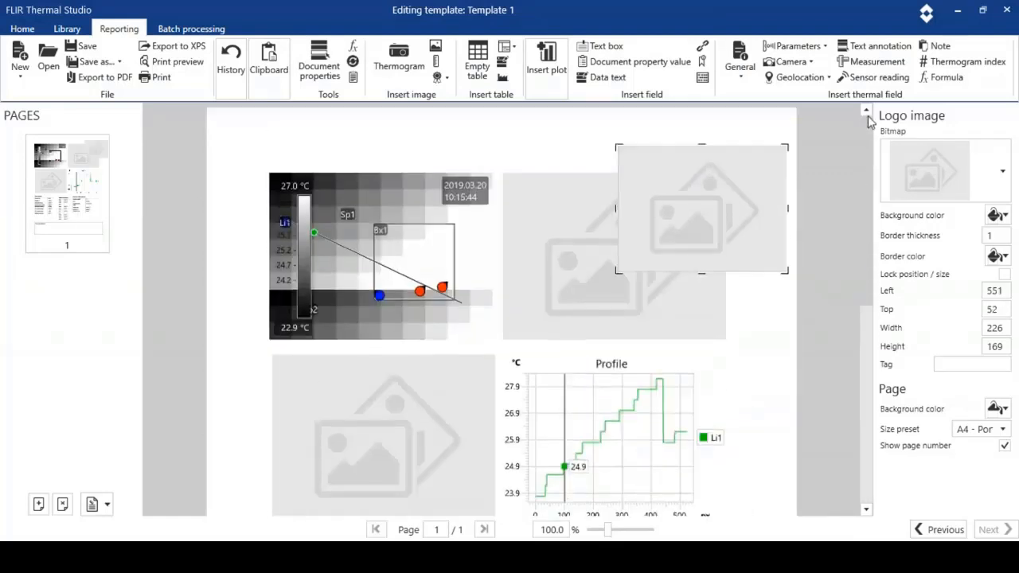
drag(787, 271, 714, 197)
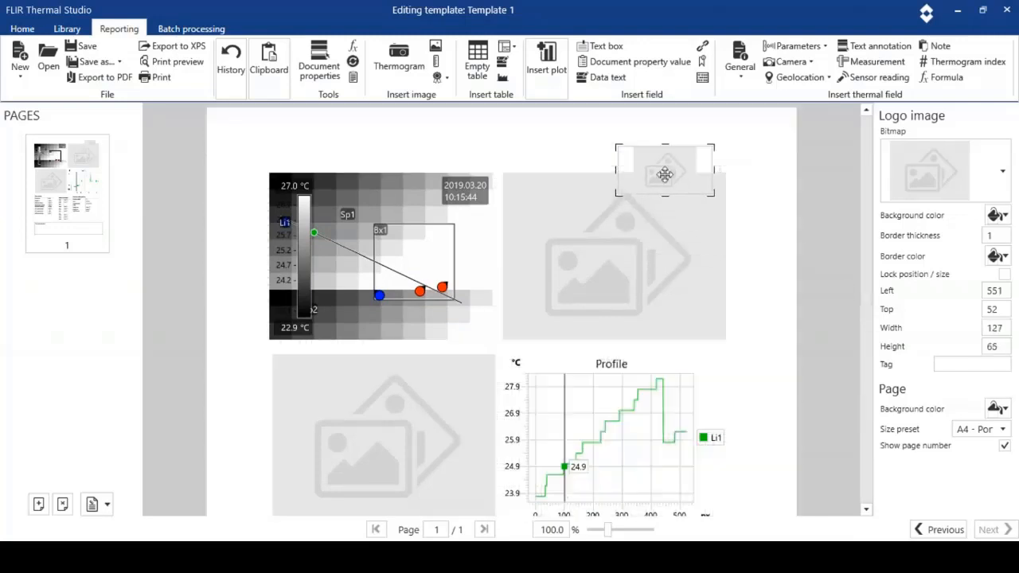
drag(668, 169, 739, 139)
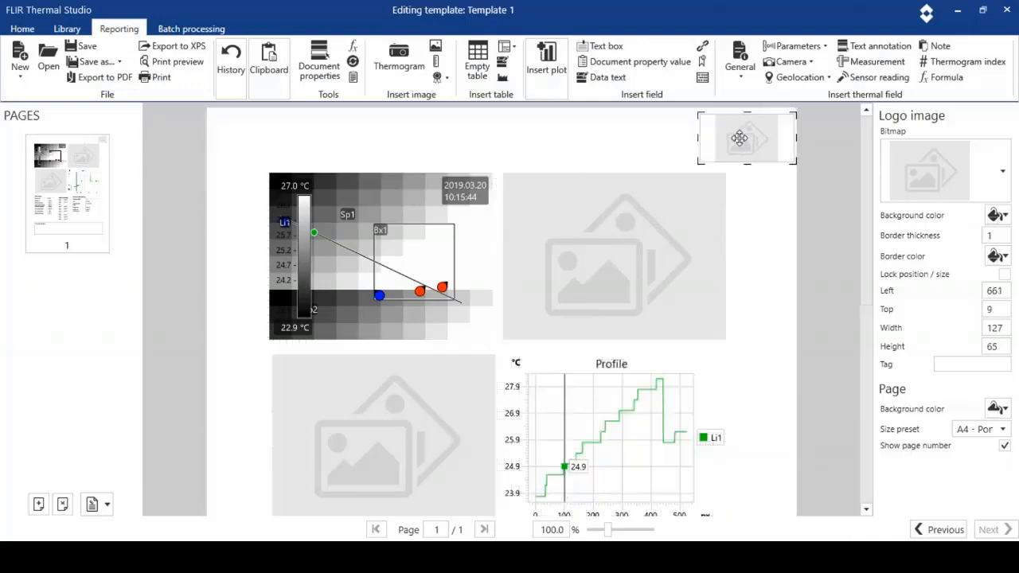
- Insert a text box about 298 wide above the images at the top of the page, containing the title "Thermal Studio Training"
click(601, 48)
scroll(603, 47, down, 4)
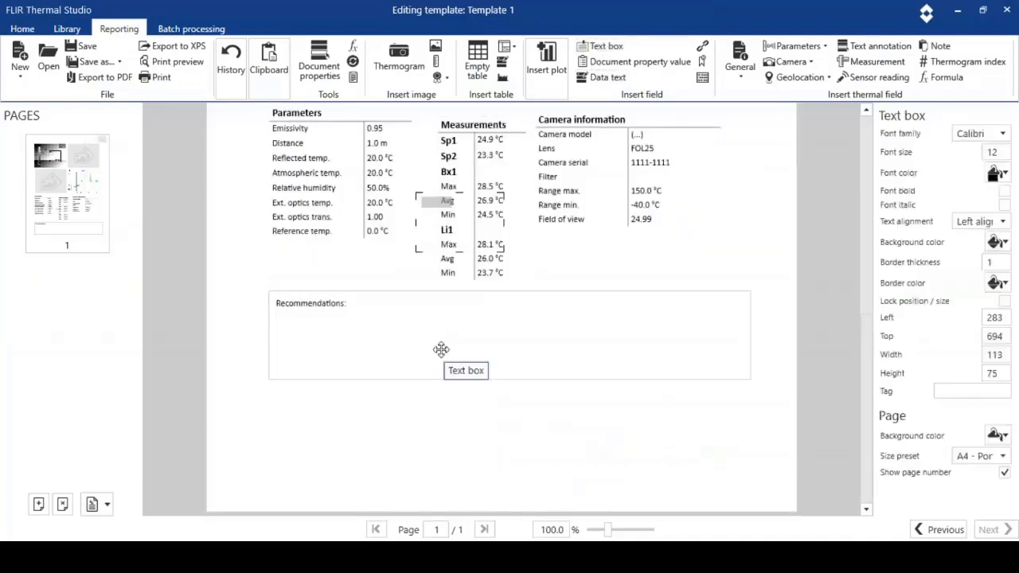
scroll(866, 363, up, 3)
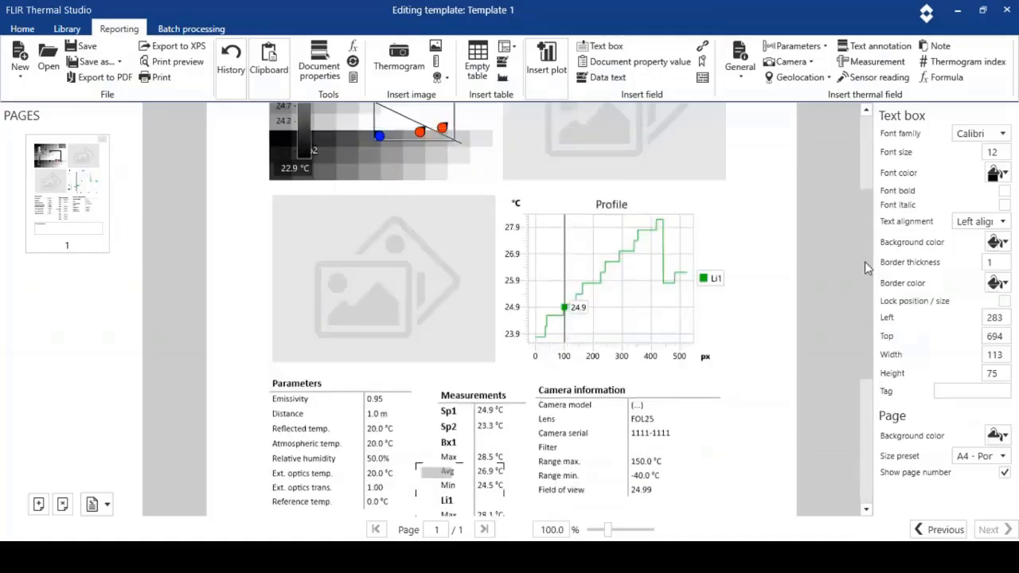
drag(865, 262, 832, 278)
drag(473, 467, 481, 47)
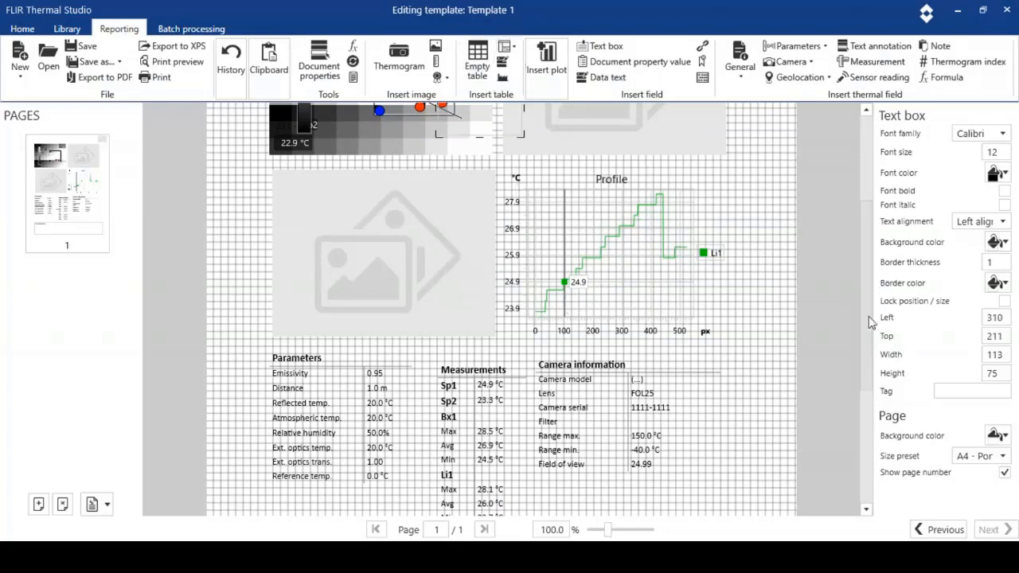
drag(866, 315, 858, 231)
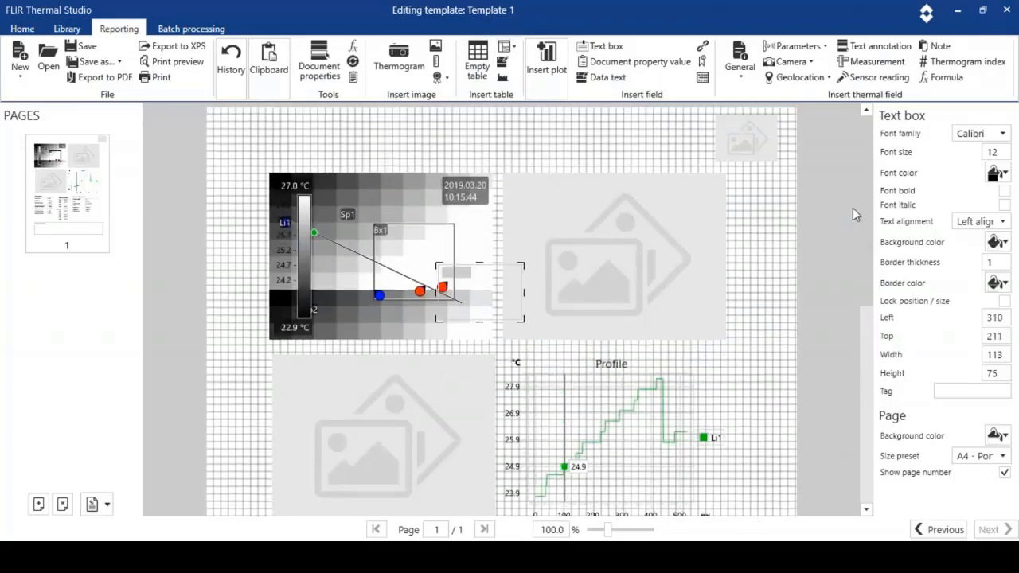
drag(504, 298, 659, 142)
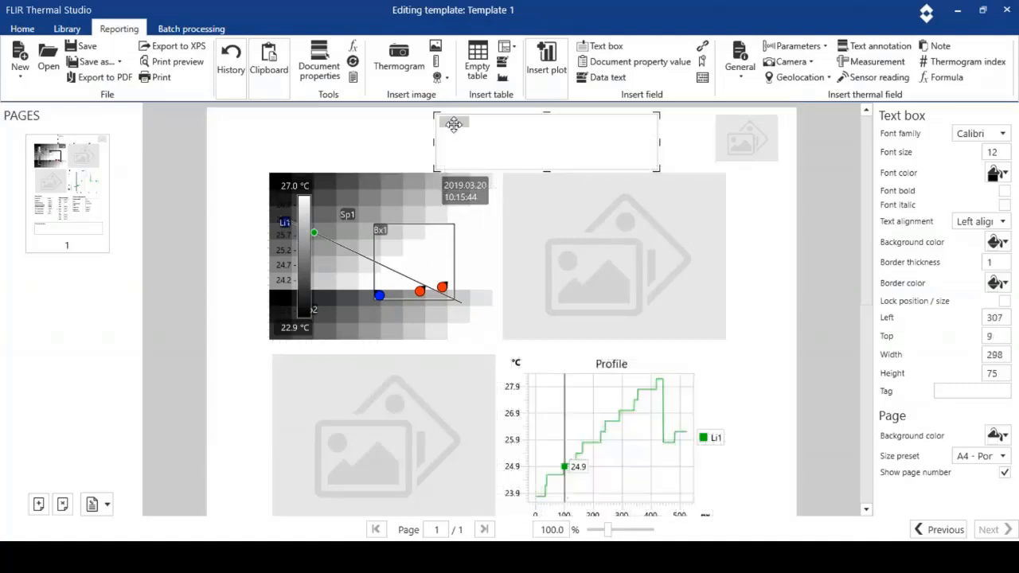
double_click(453, 124)
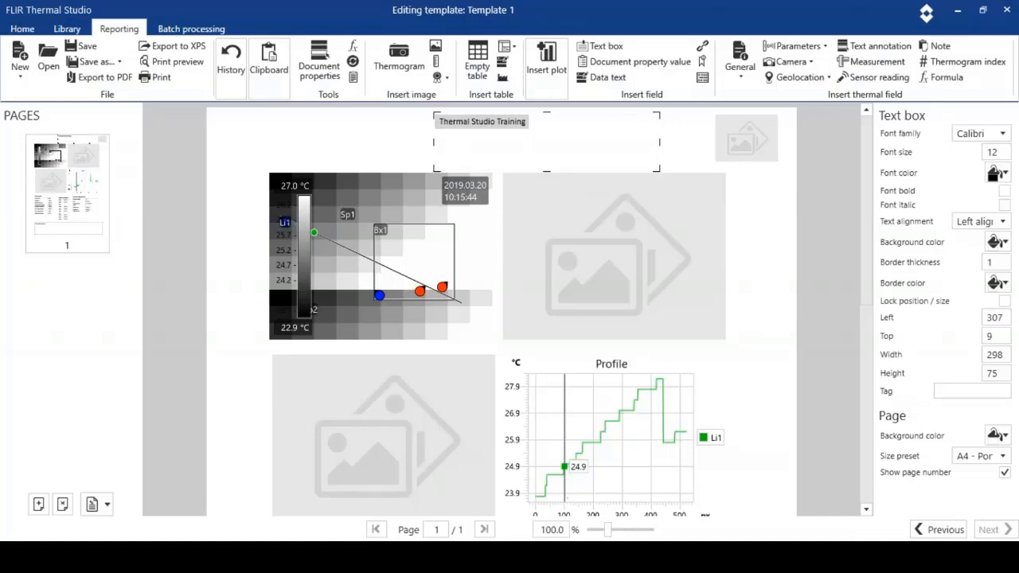
- Set the title's font size to 20, center its text, and shift the title box left to about 257
click(1005, 152)
double_click(989, 152)
text(20)
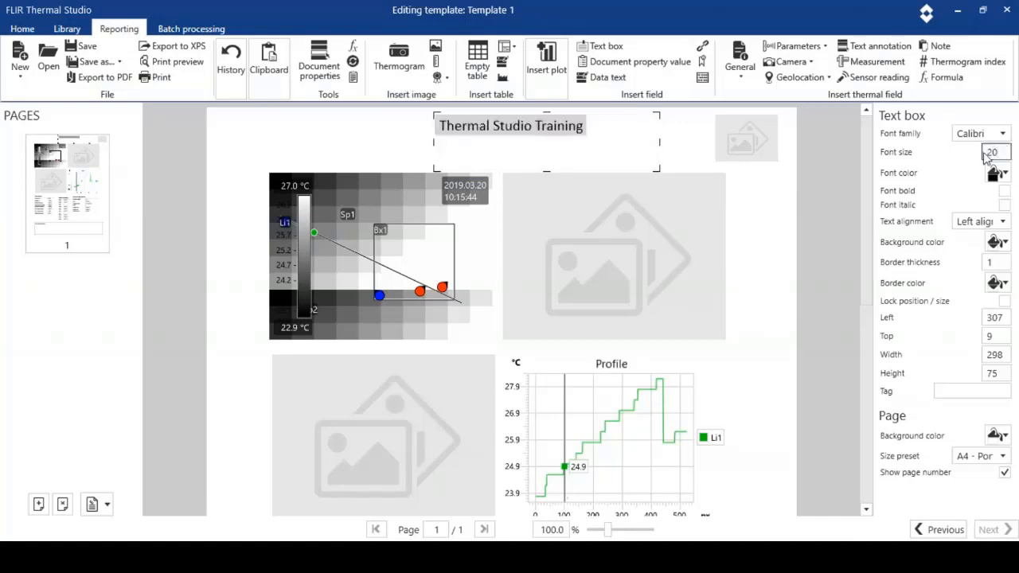
click(1004, 223)
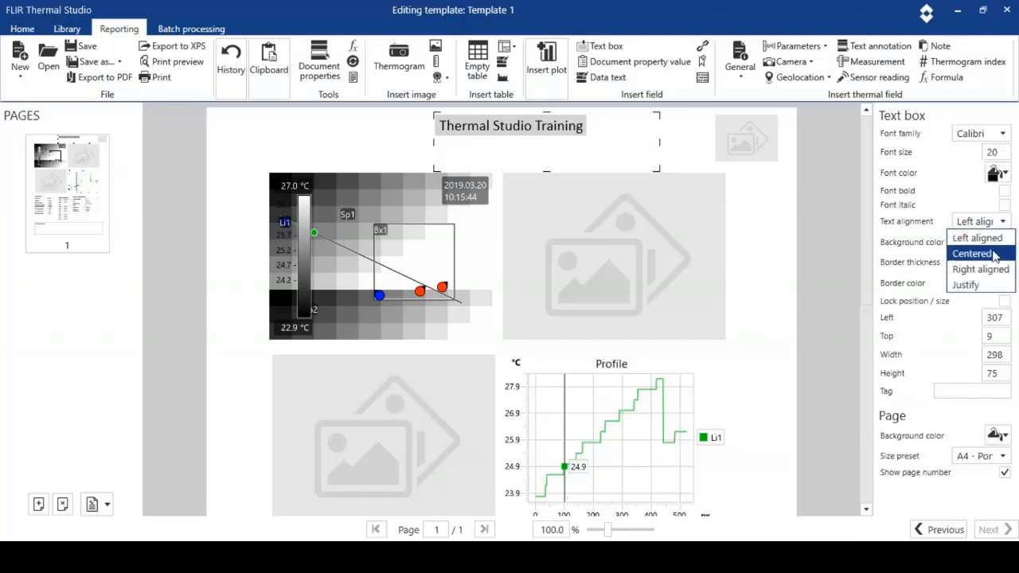
click(994, 255)
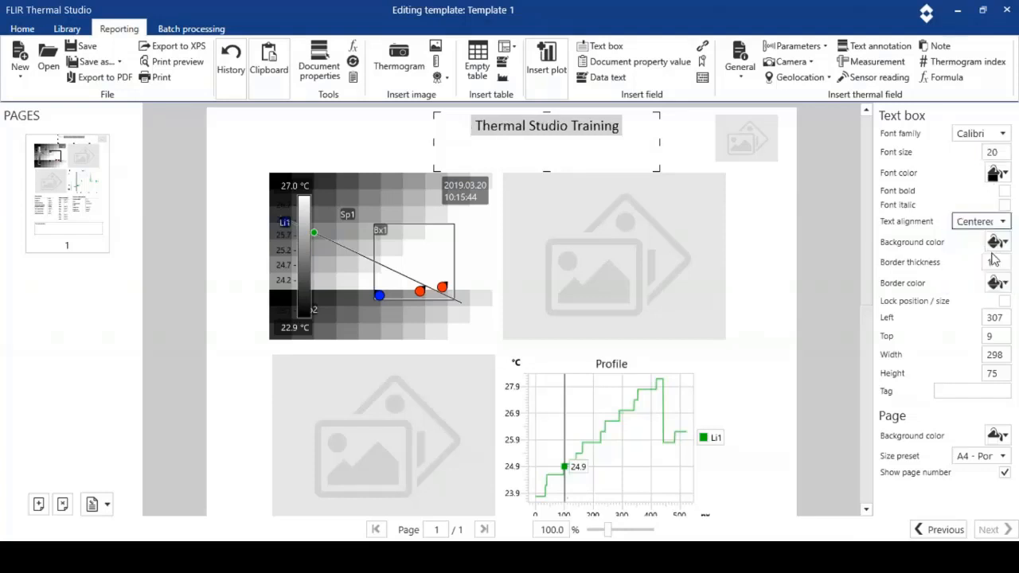
click(382, 146)
click(468, 140)
drag(484, 137, 451, 140)
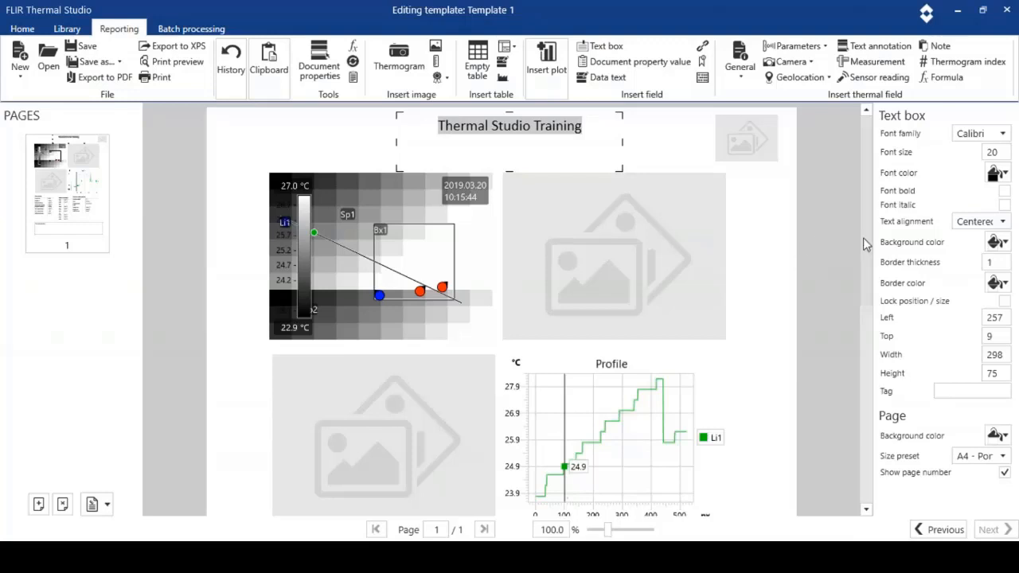
- Insert an empty data text field and a camera serial field, placing both just beneath the left end of the recommendations box
click(603, 77)
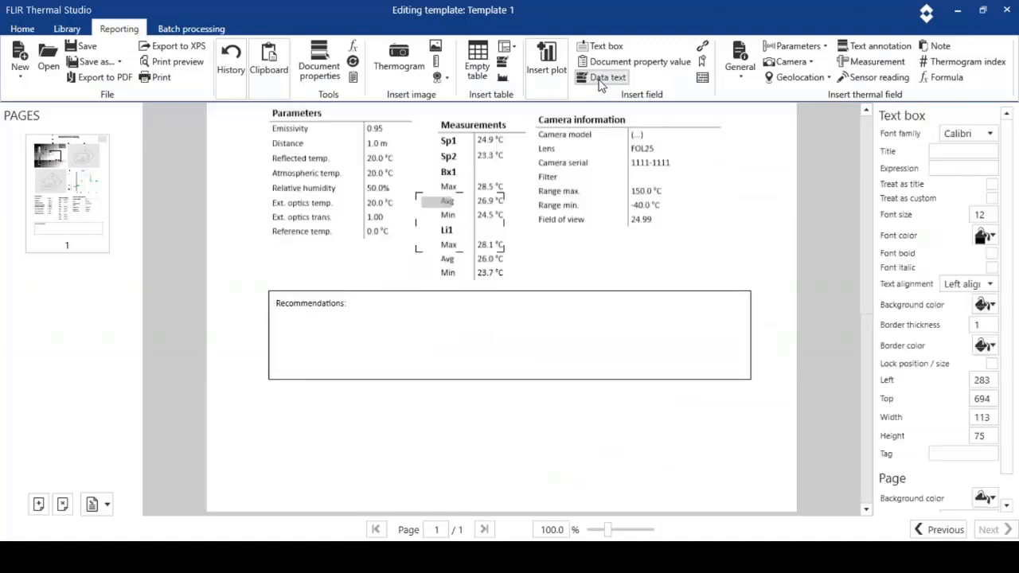
drag(422, 213, 283, 406)
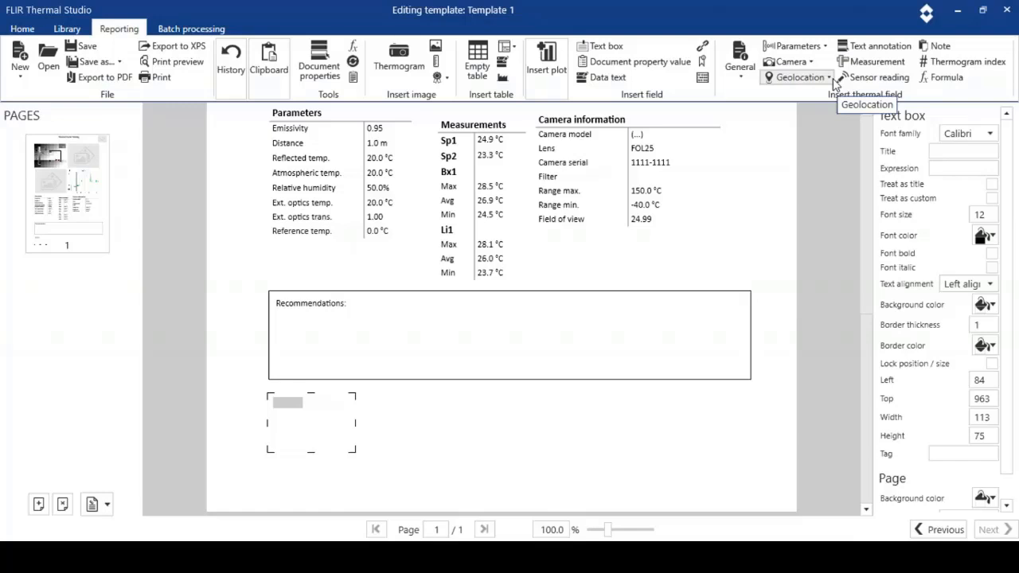
click(809, 63)
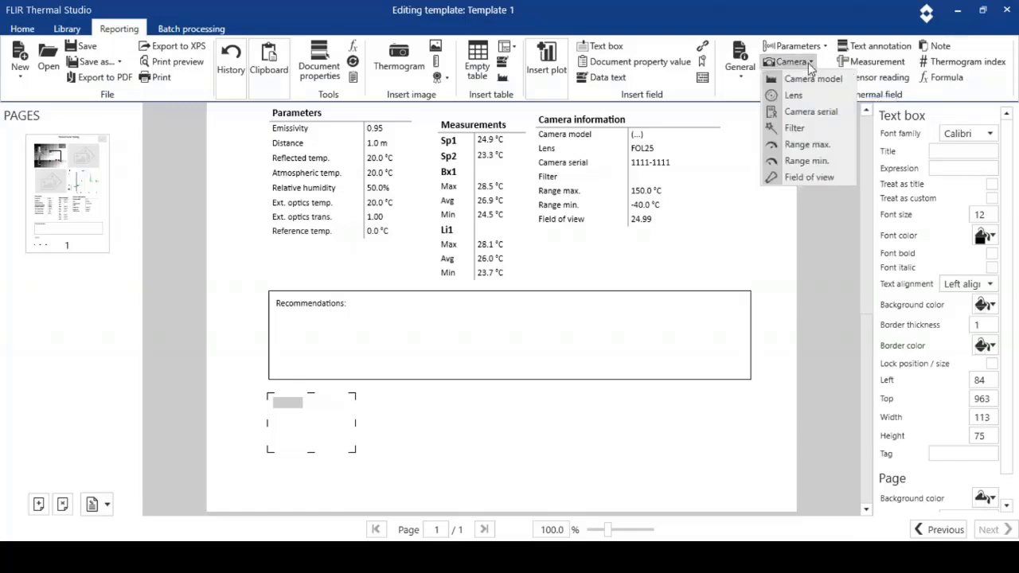
click(800, 113)
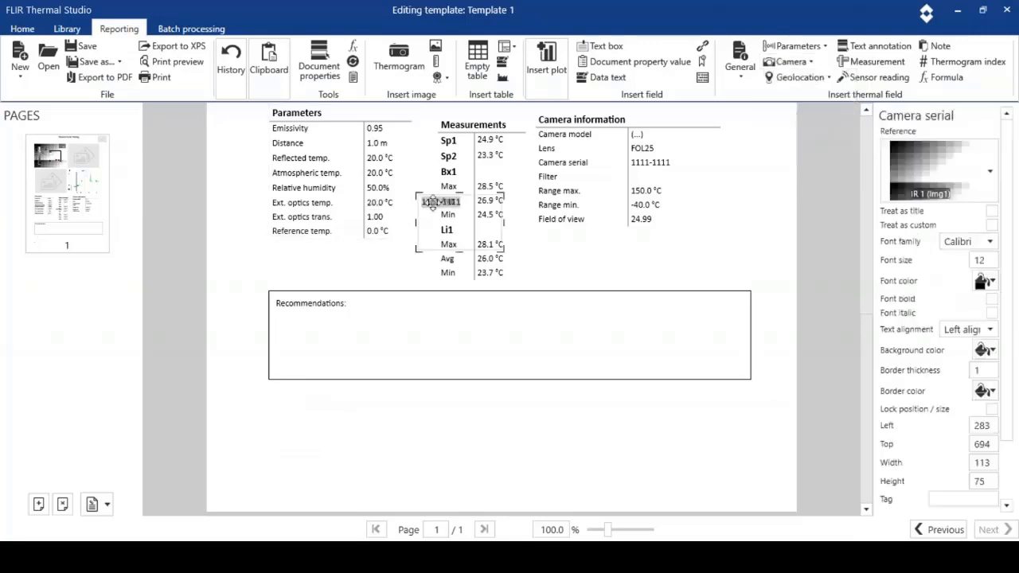
drag(433, 203, 281, 394)
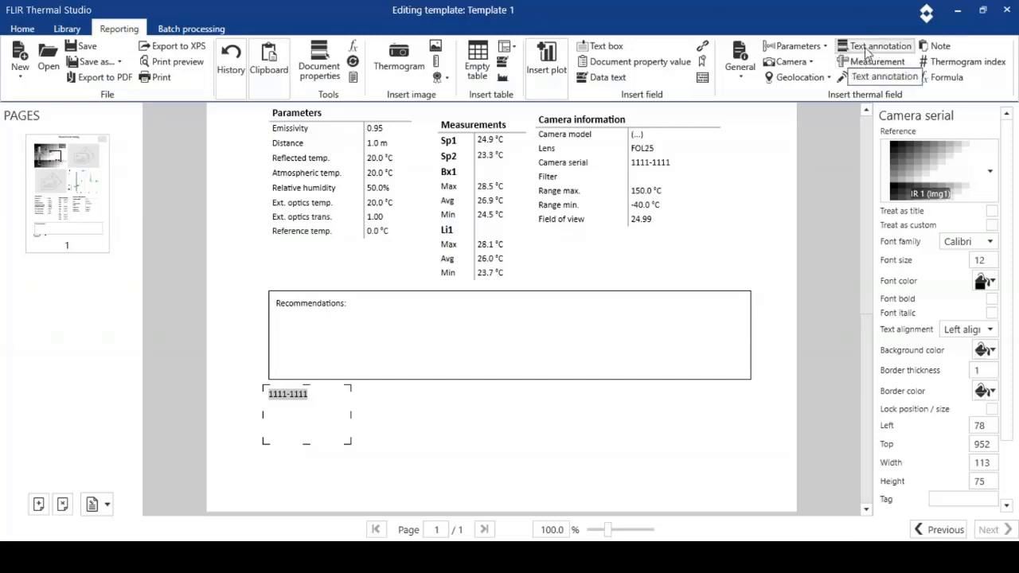
- Insert an emissivity field and another empty data text field, lining them up beside the camera serial beneath the recommendations box
click(826, 49)
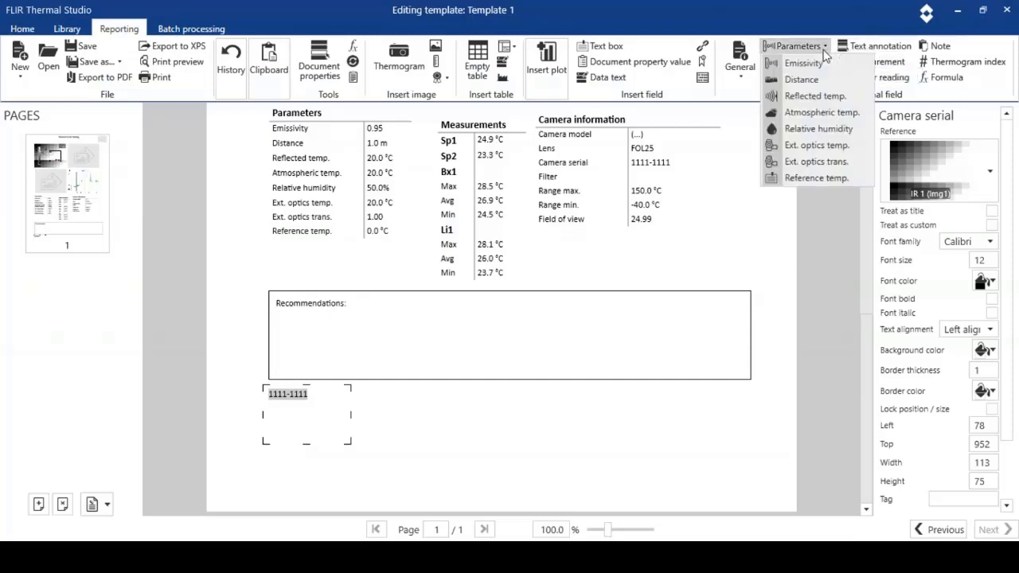
click(803, 63)
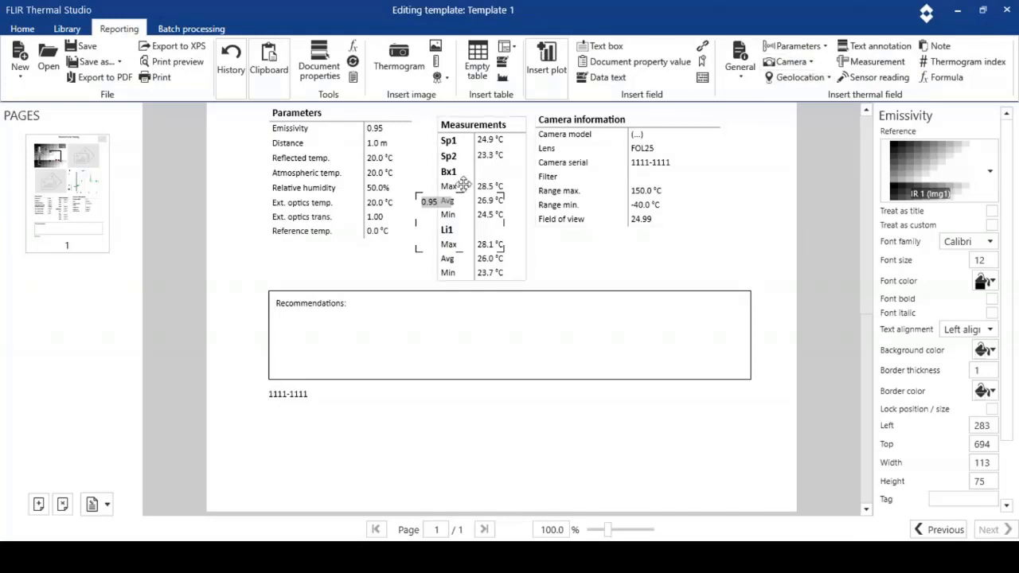
drag(462, 185, 364, 394)
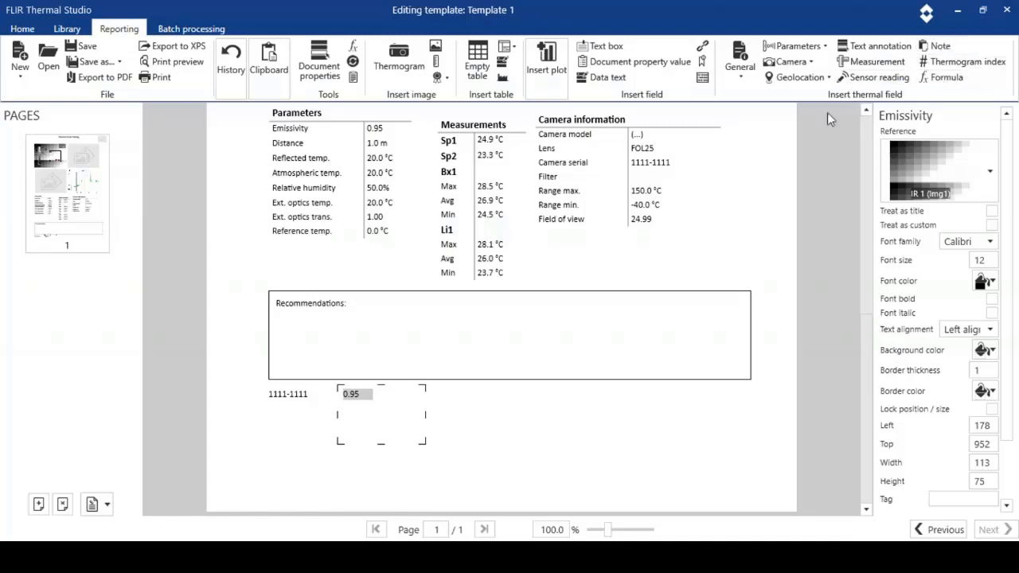
click(609, 83)
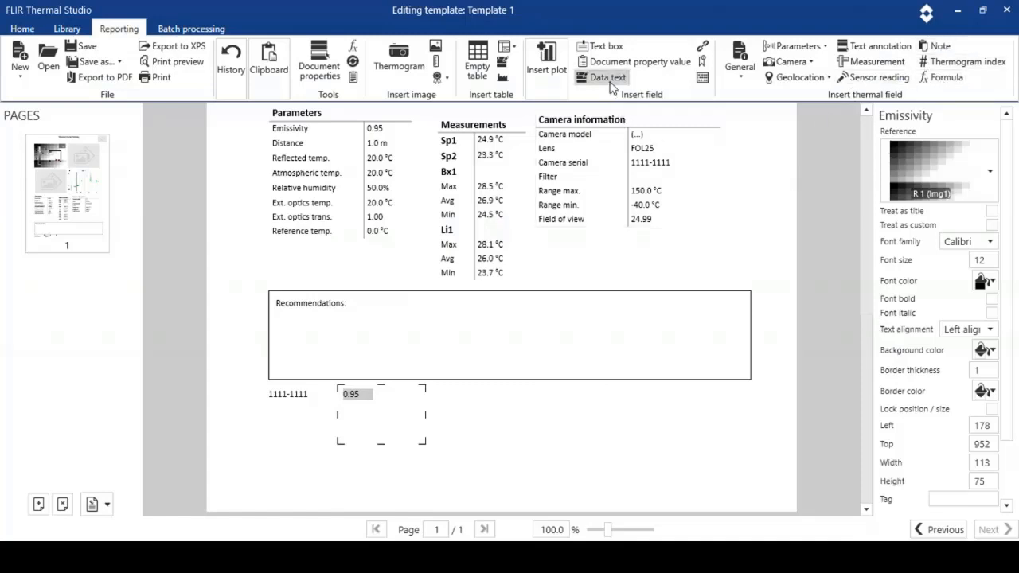
drag(470, 216, 463, 408)
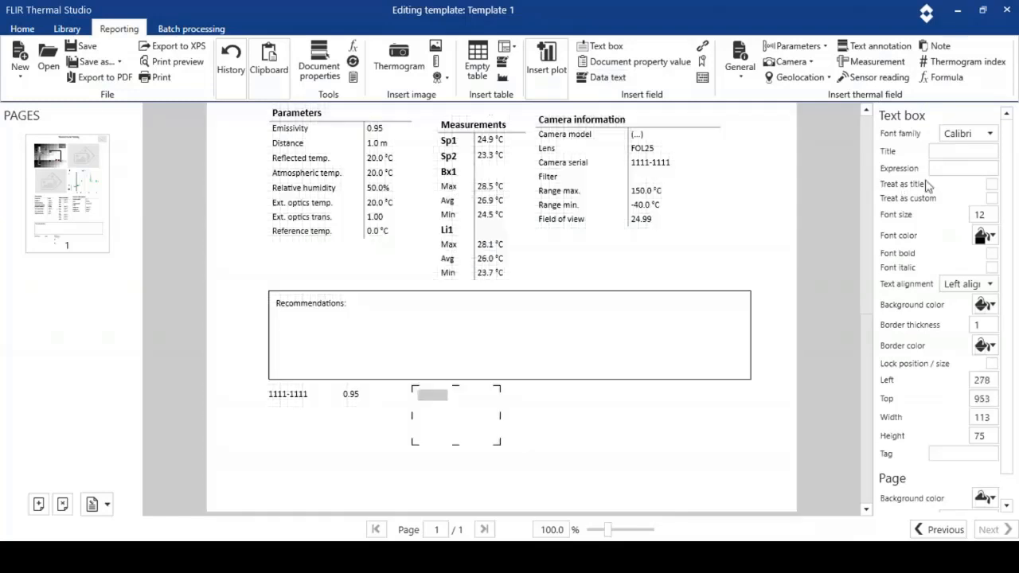
- Insert a formula field using the existing "Difference in temperature between two spotmeters" formula and place it beside the emissivity value beneath the recommendations box
click(948, 80)
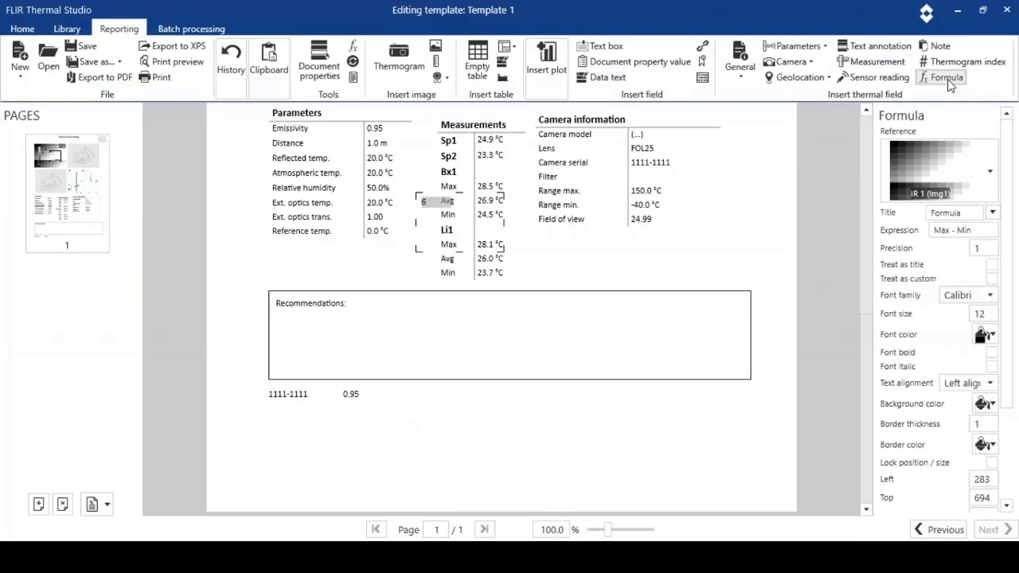
click(993, 214)
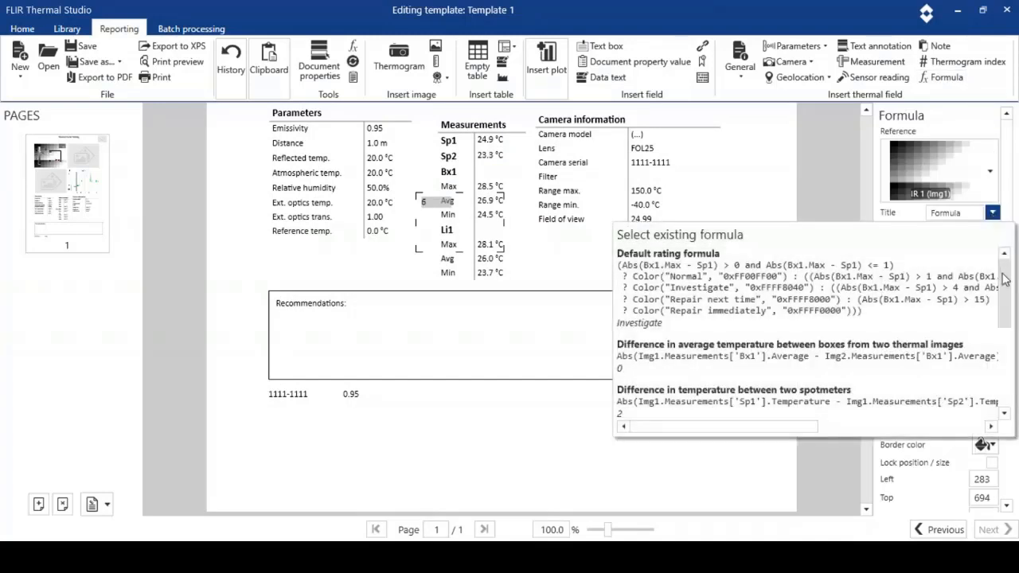
drag(1005, 278, 1009, 301)
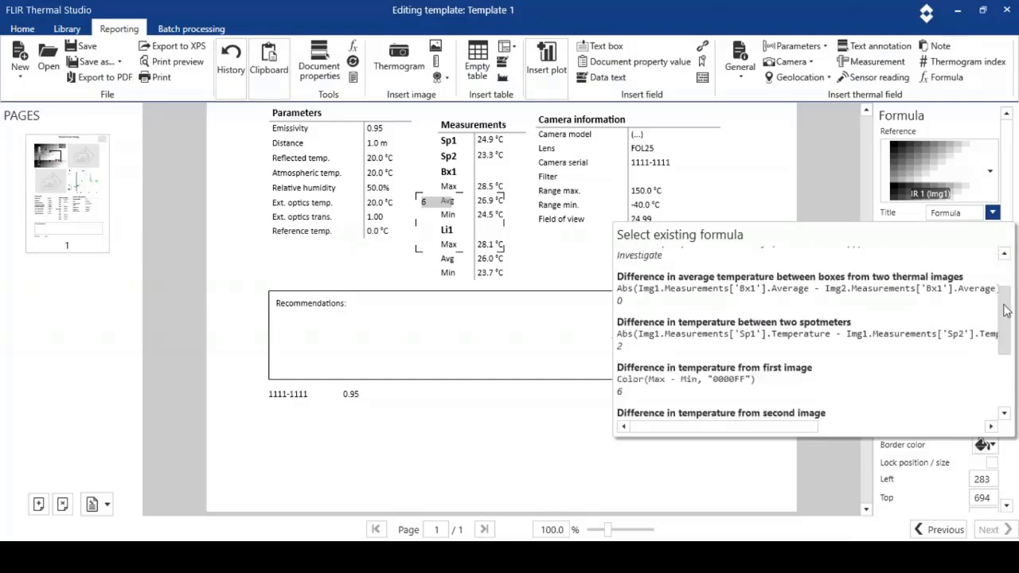
click(765, 338)
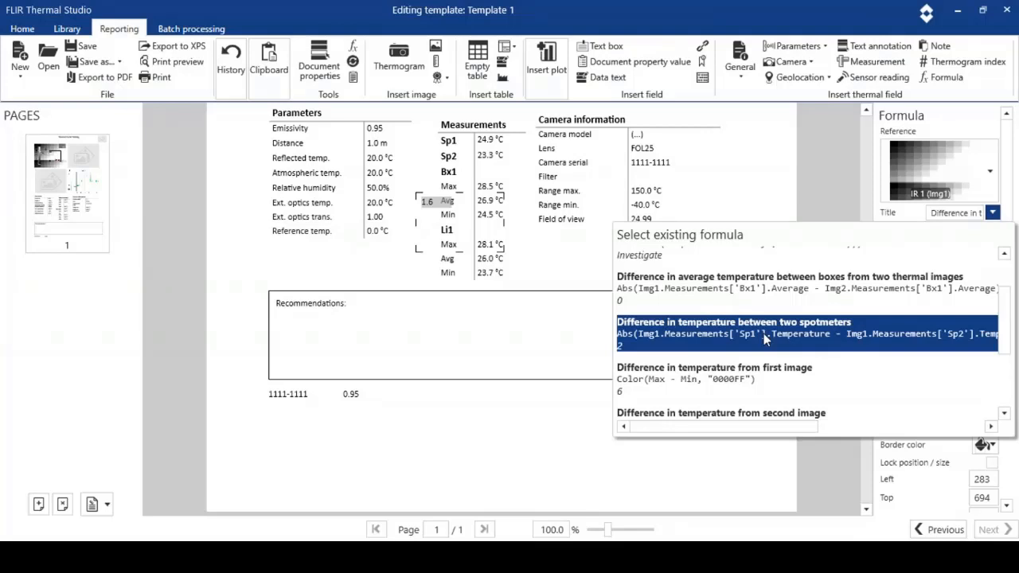
click(826, 182)
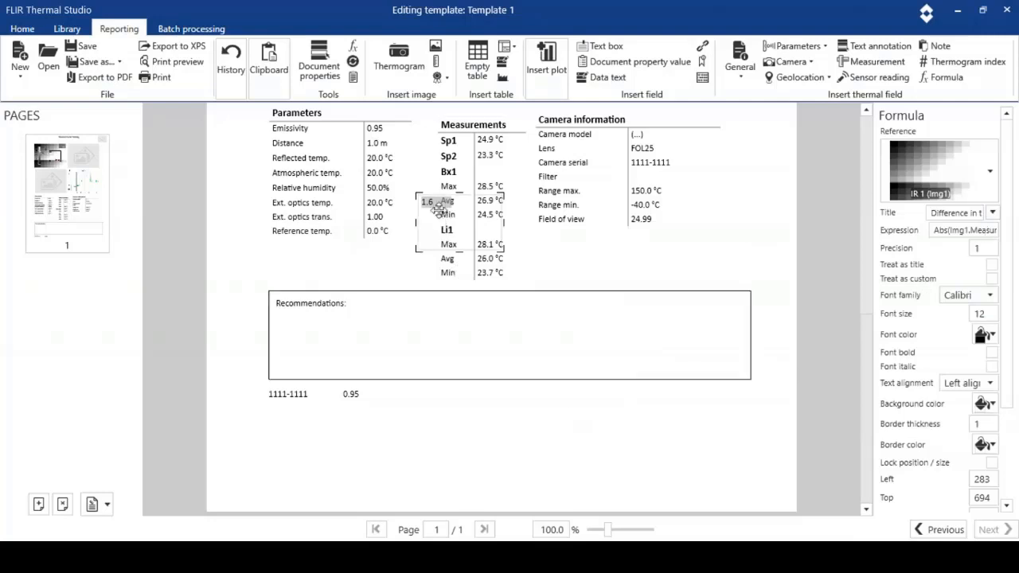
drag(433, 201, 431, 385)
drag(430, 394, 419, 401)
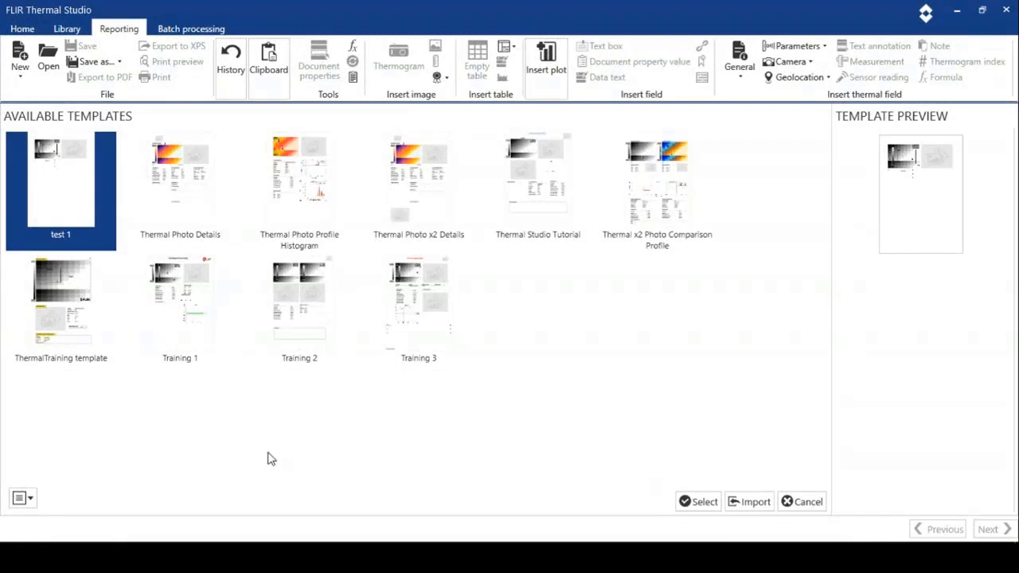
- Start generating a report using the "Thermal Studio Tutorial" template
click(19, 31)
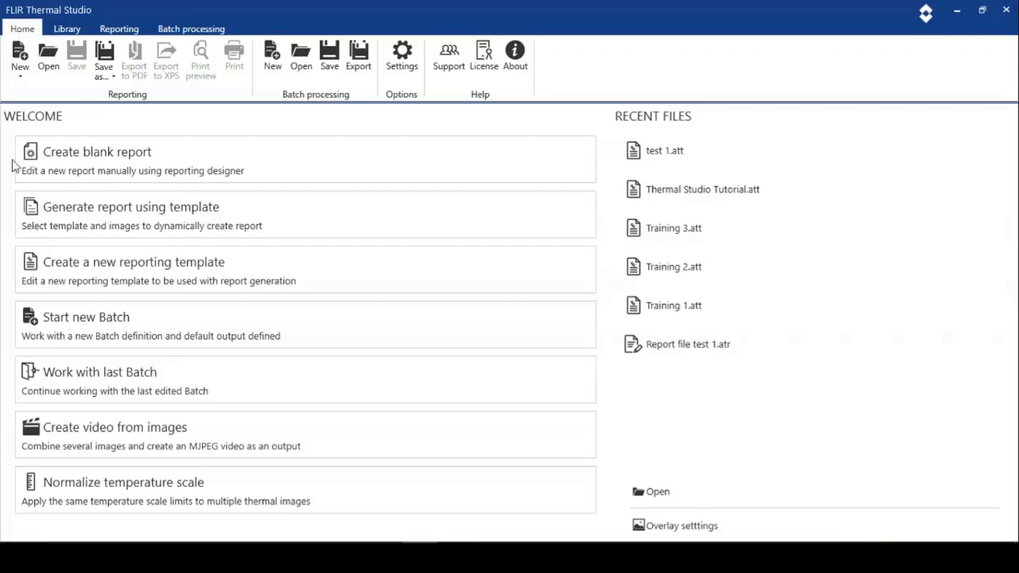
click(72, 217)
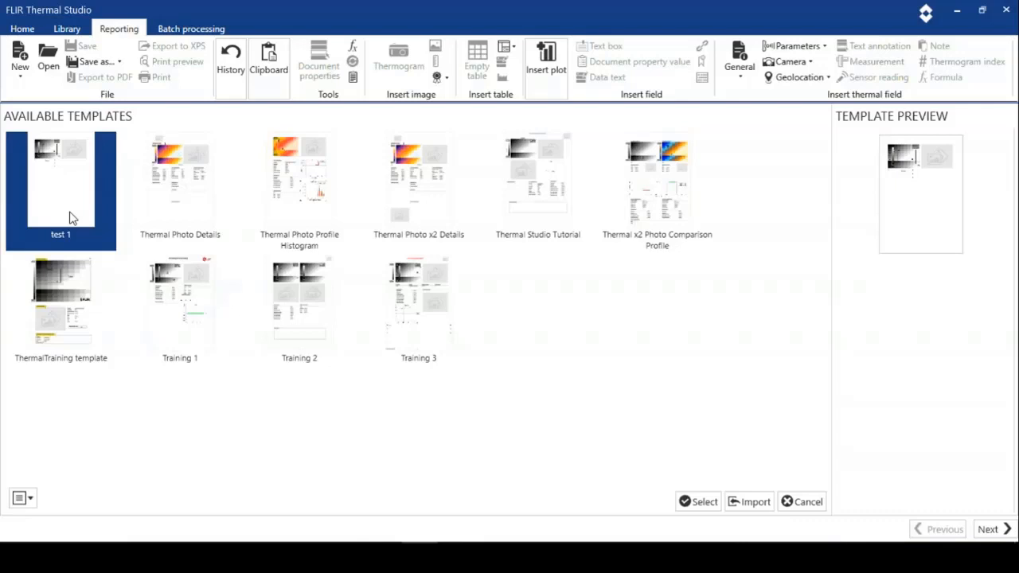
click(534, 177)
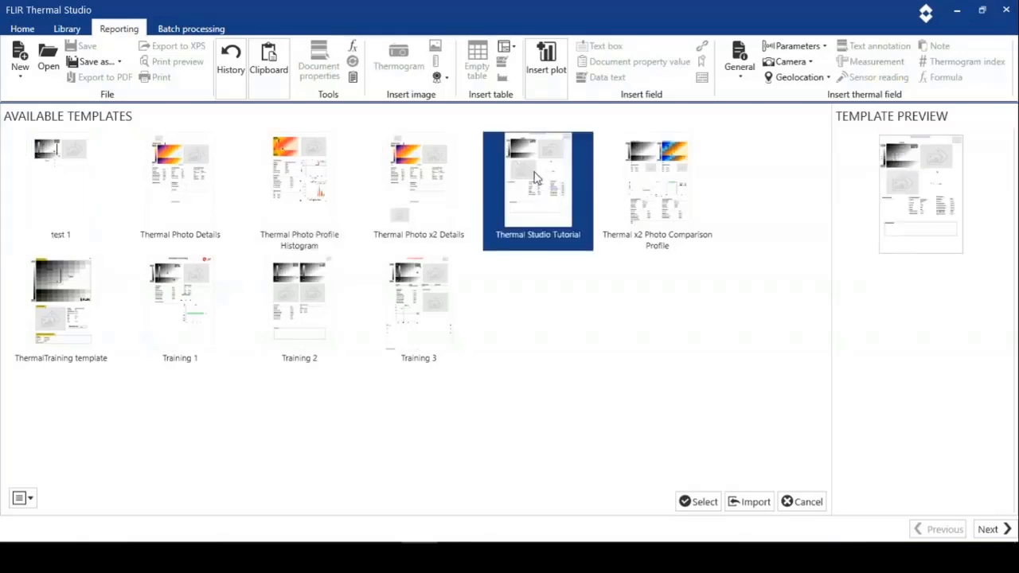
click(696, 506)
click(695, 504)
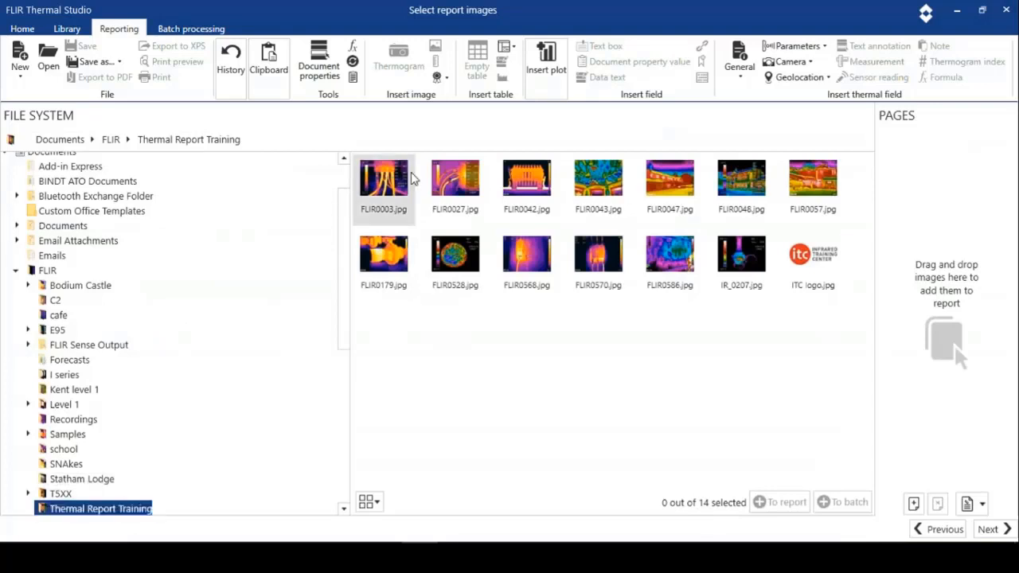
- Add the 13 thermal images from FLIR0003.jpg to IR_0207.jpg to the report, leaving out the ITC logo, and proceed to report editing
click(385, 182)
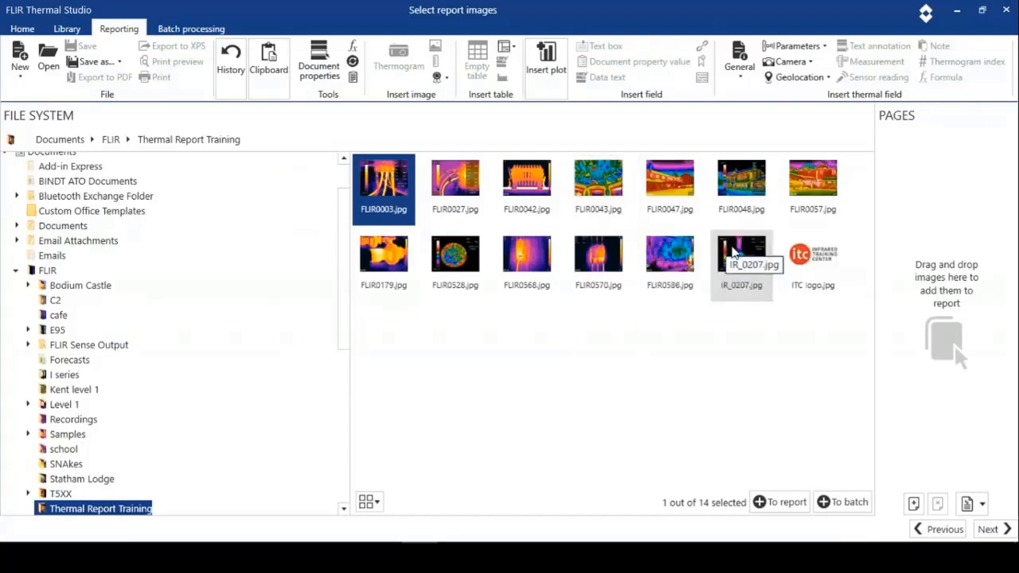
shift+click(734, 252)
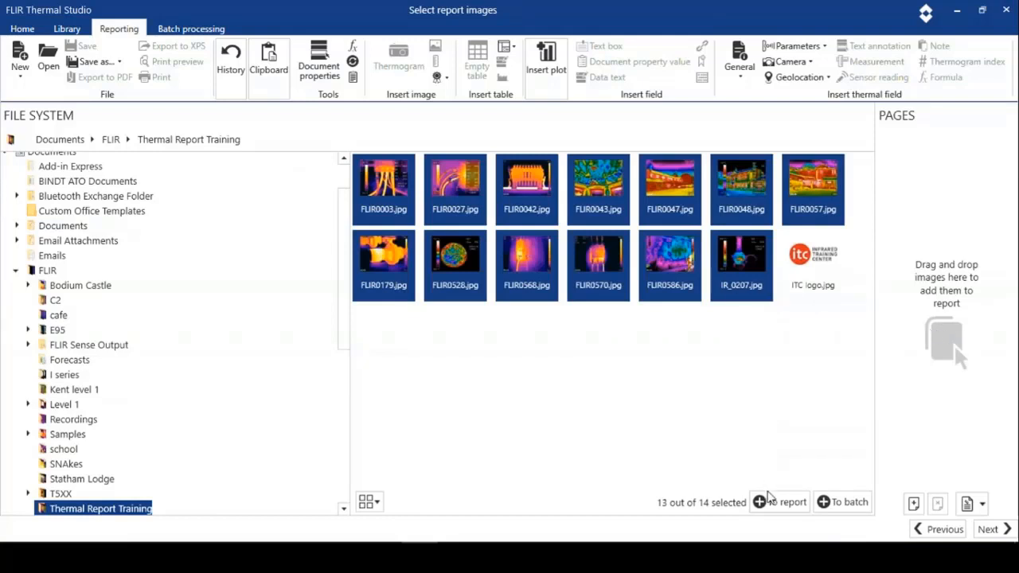
click(772, 506)
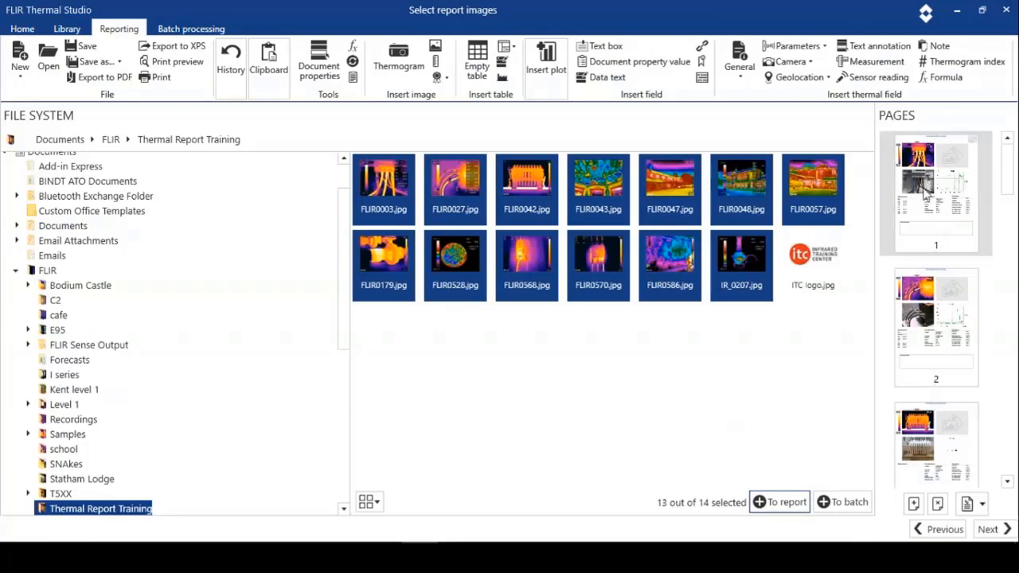
click(988, 529)
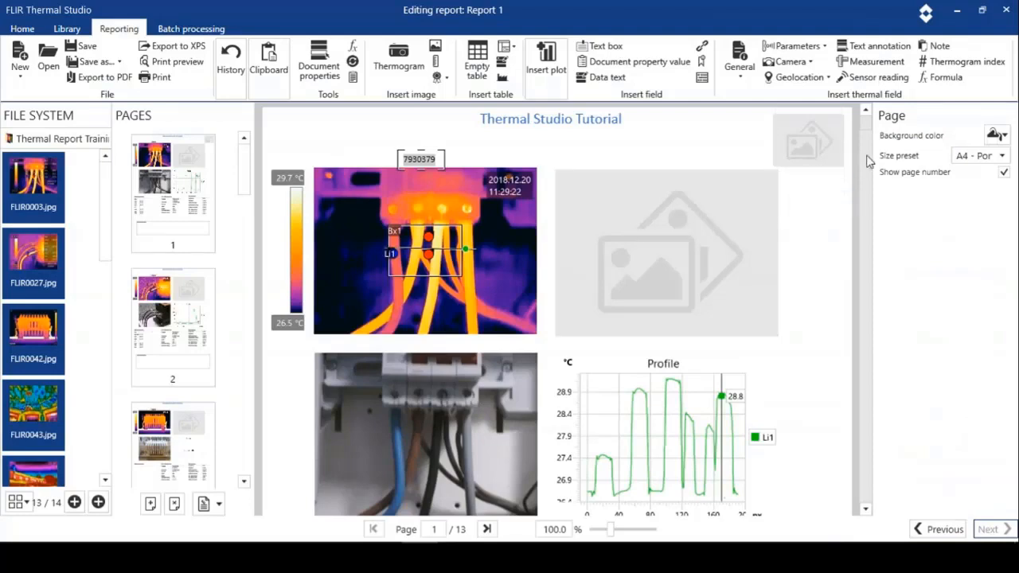
- Replace the map placeholder beside the page 1 thermogram with a Text annotations table positioned at about 400, 81
drag(868, 161, 868, 133)
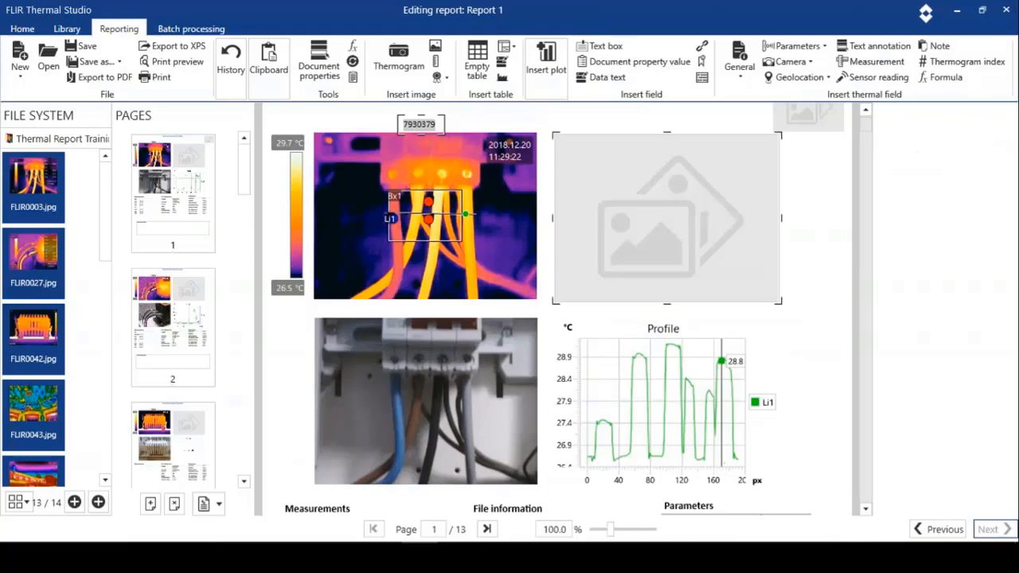
right_click(678, 214)
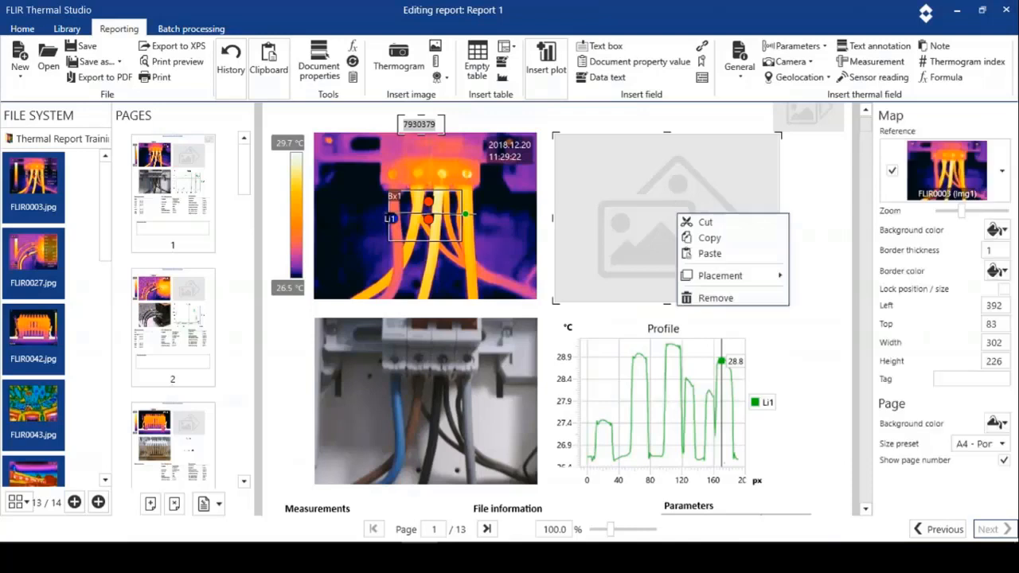
click(708, 297)
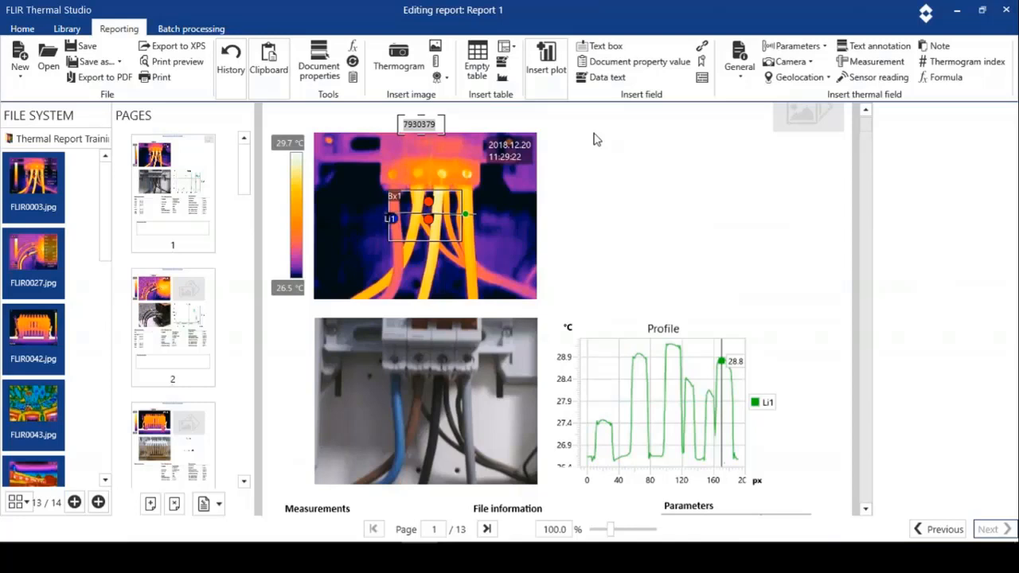
click(515, 51)
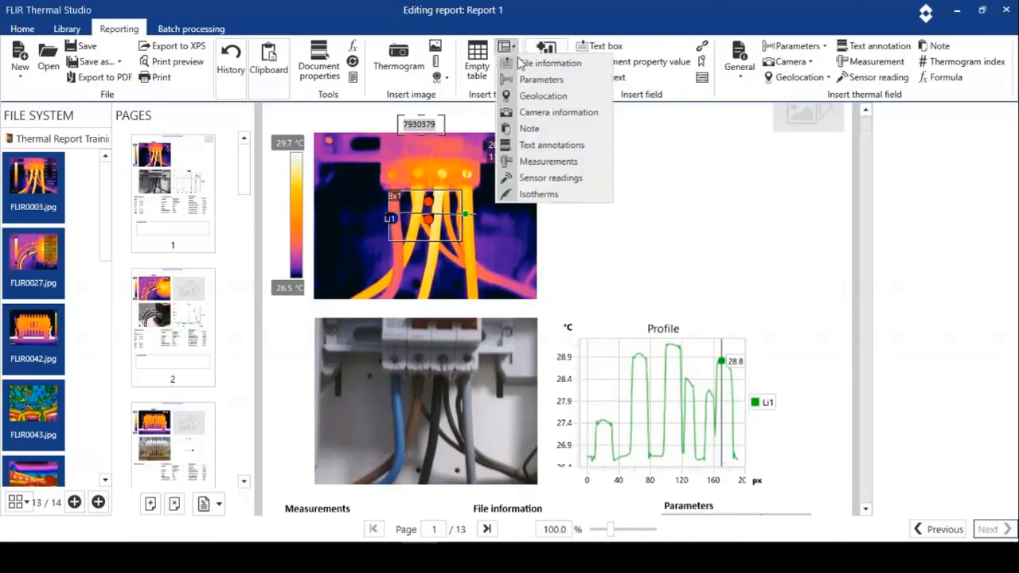
click(540, 145)
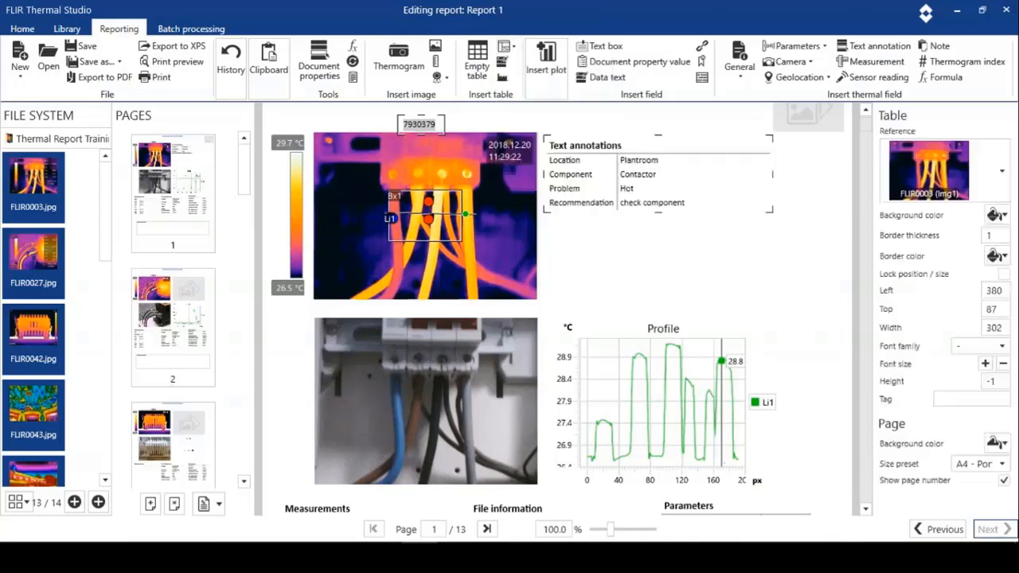
drag(628, 148, 650, 140)
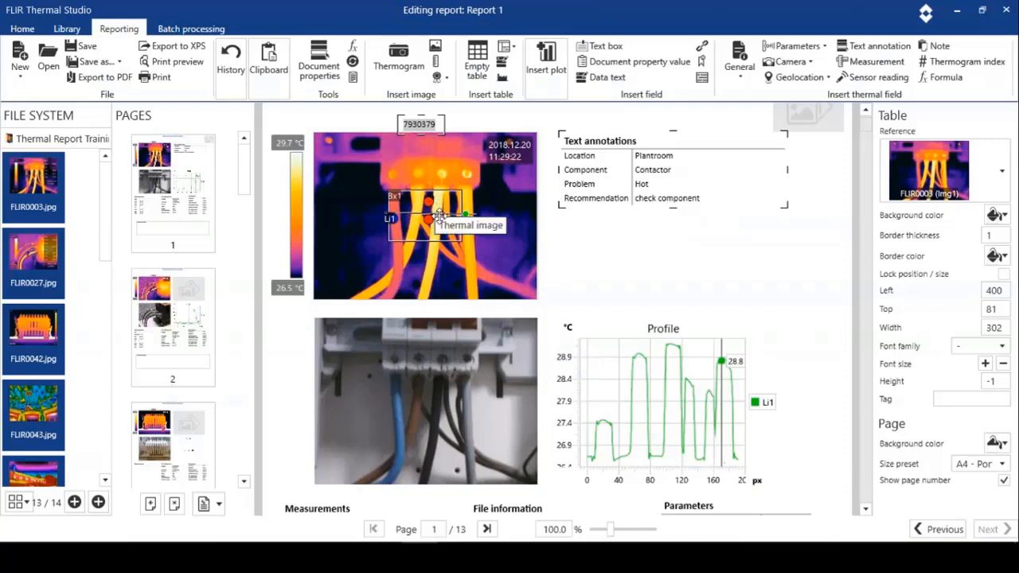
- Update the page 1 thermogram by moving line Li1 just below box Bx1 and lowering the temperature scale's upper limit to 29.1 °C
click(358, 191)
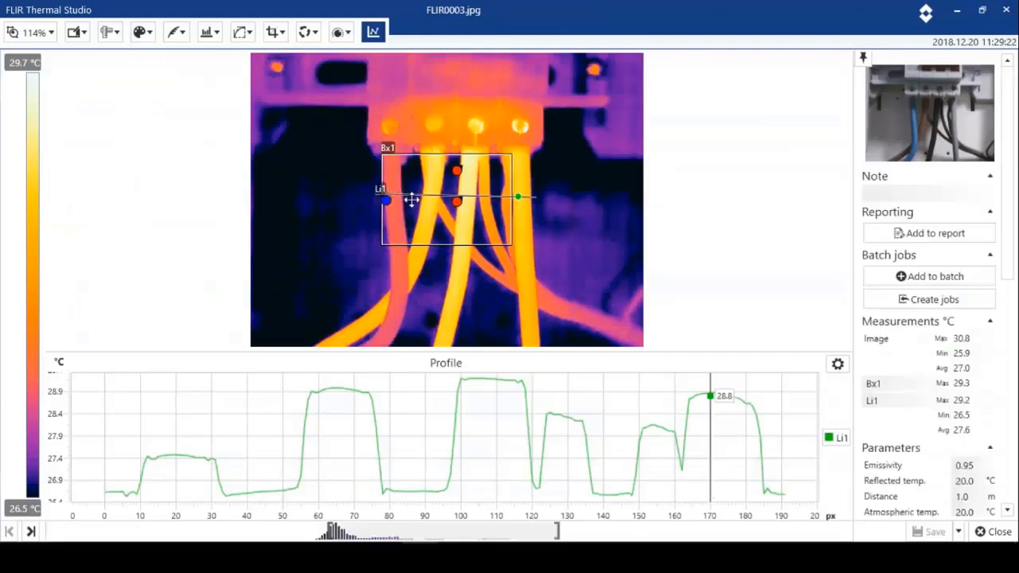
drag(409, 198, 410, 262)
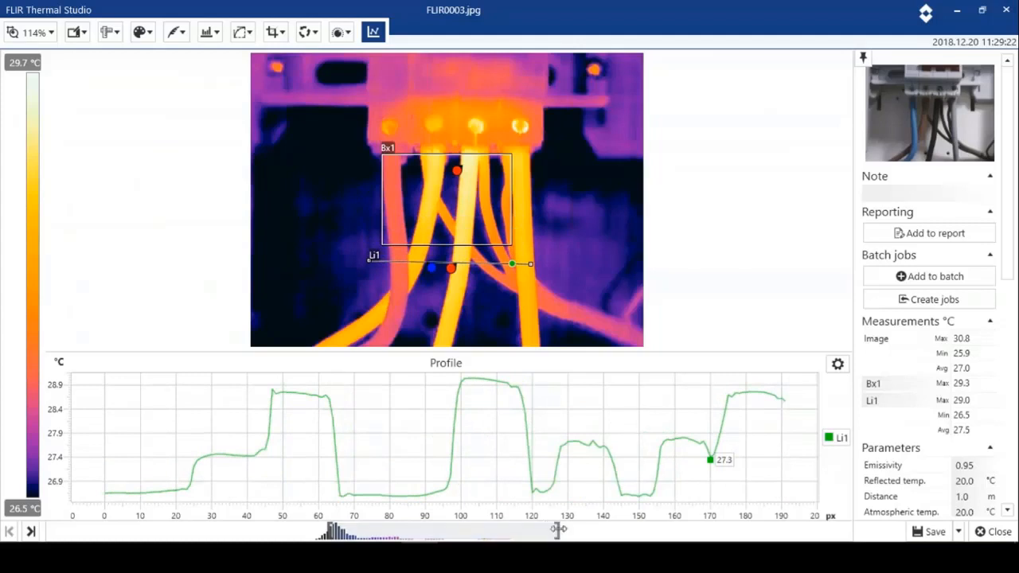
drag(557, 529, 521, 531)
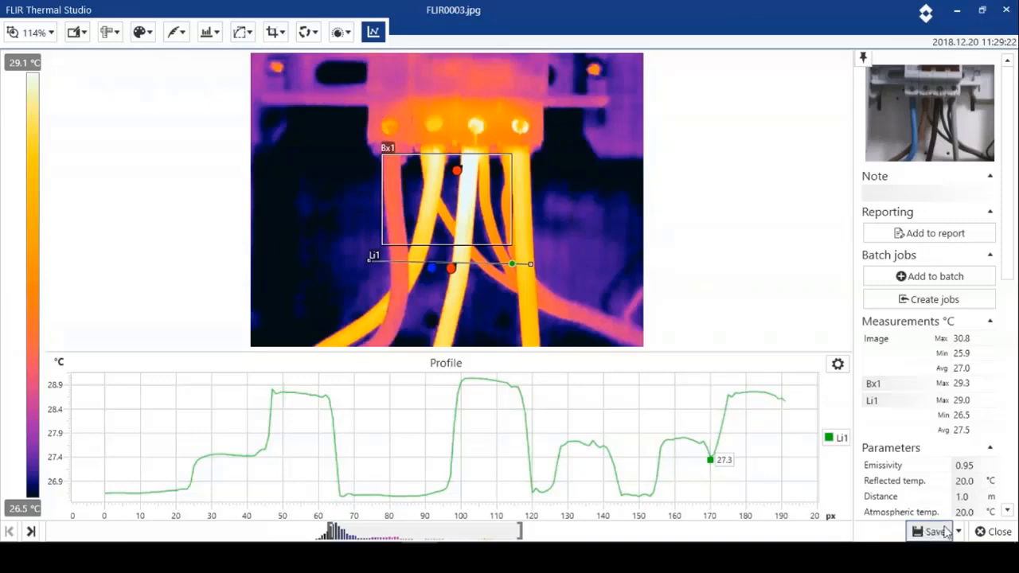
click(987, 532)
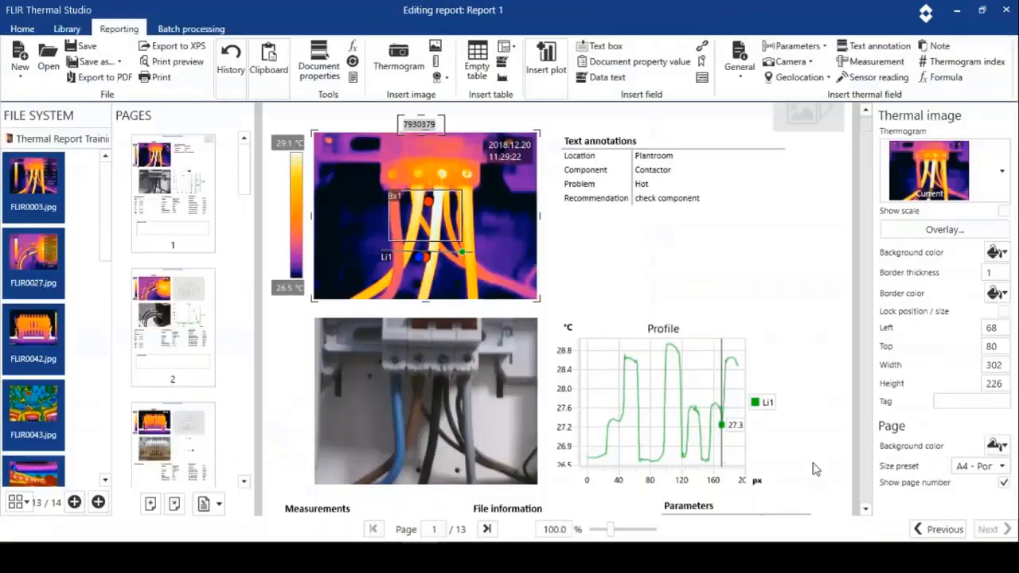
scroll(867, 171, down, 6)
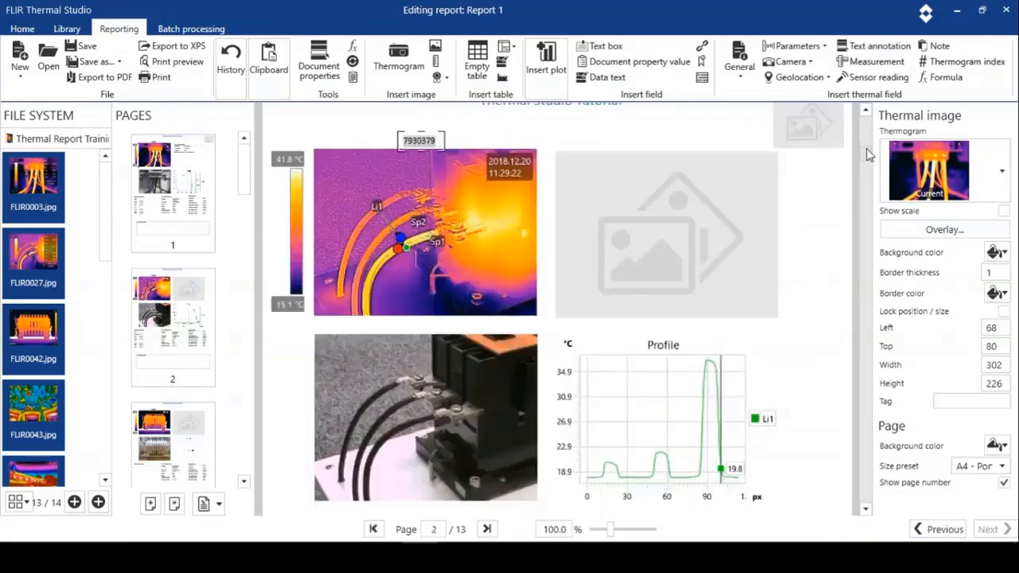
- Replace page 2's map placeholder with a Text annotations table at about 408, 86, and move the Profile plot to about 412, 252
scroll(869, 153, up, 5)
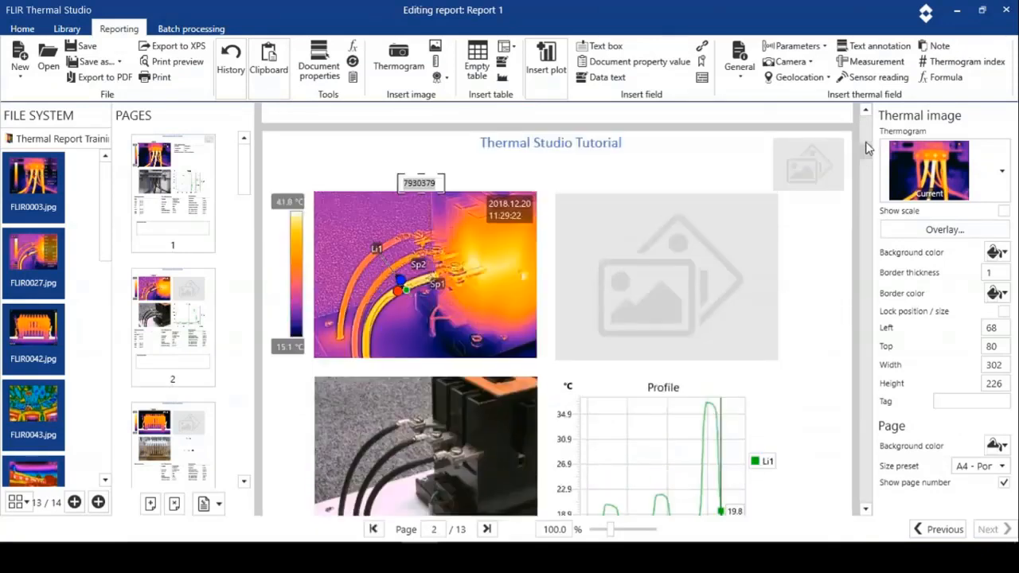
scroll(868, 143, up, 4)
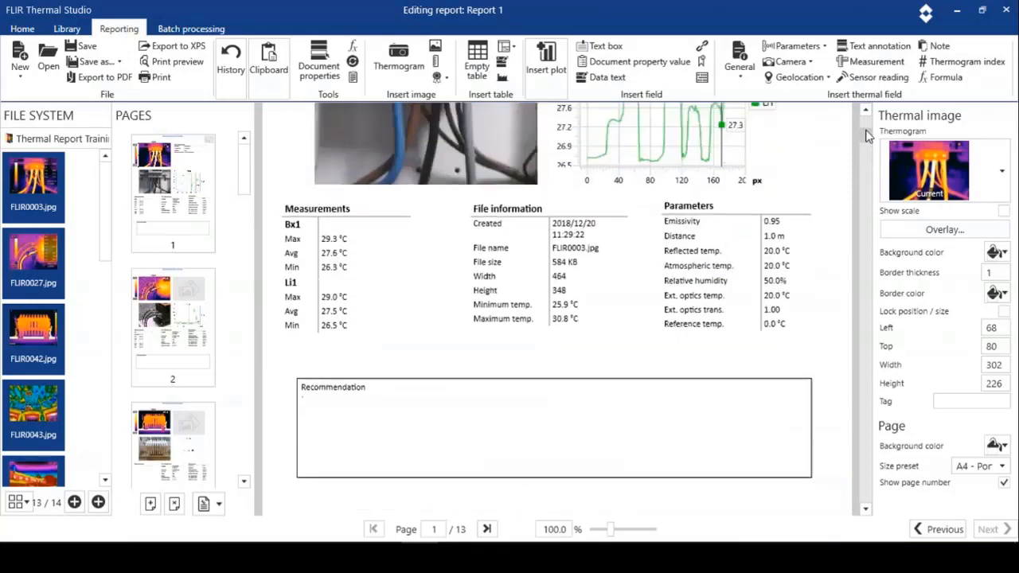
scroll(868, 140, down, 5)
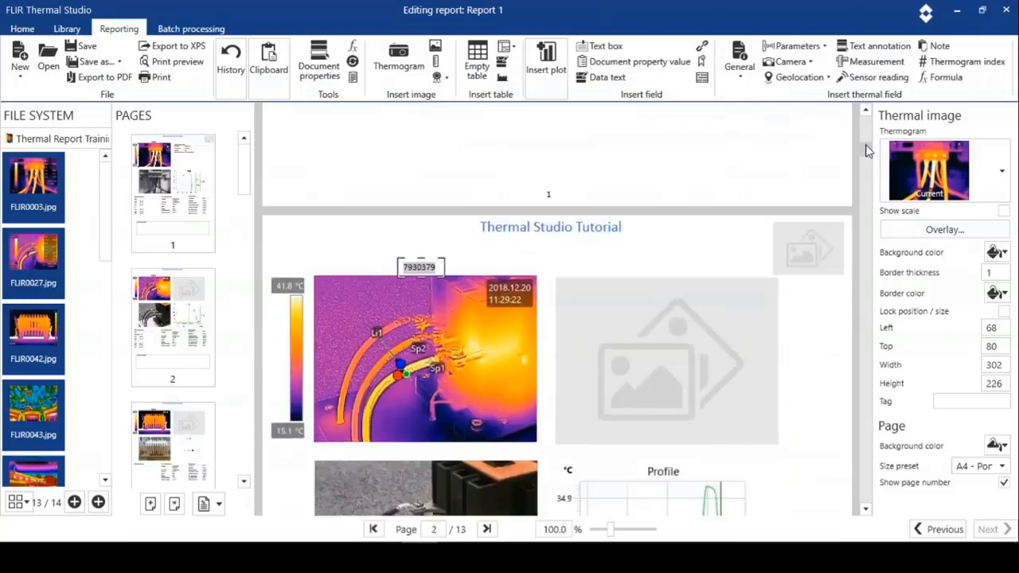
scroll(868, 151, down, 3)
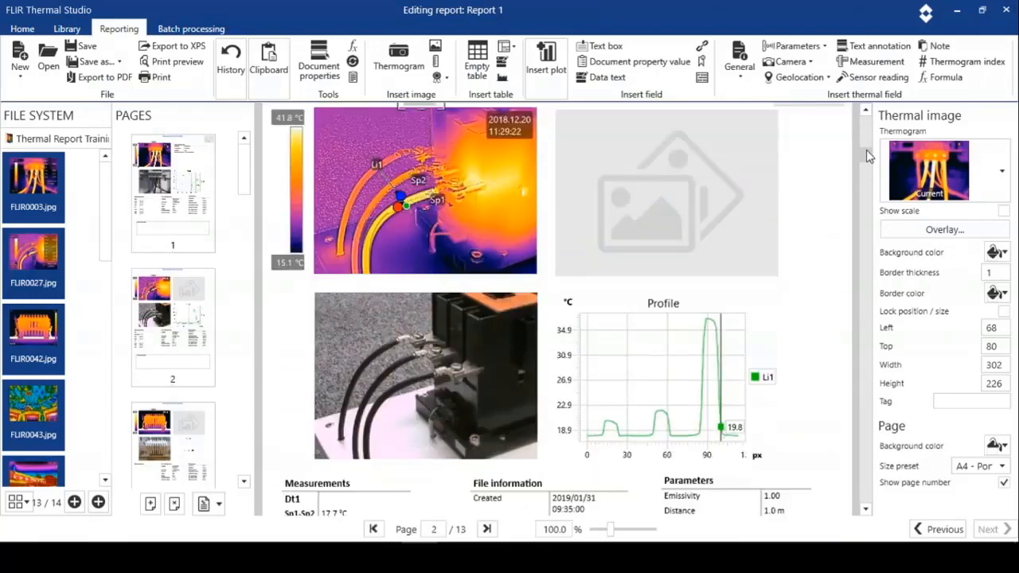
right_click(598, 167)
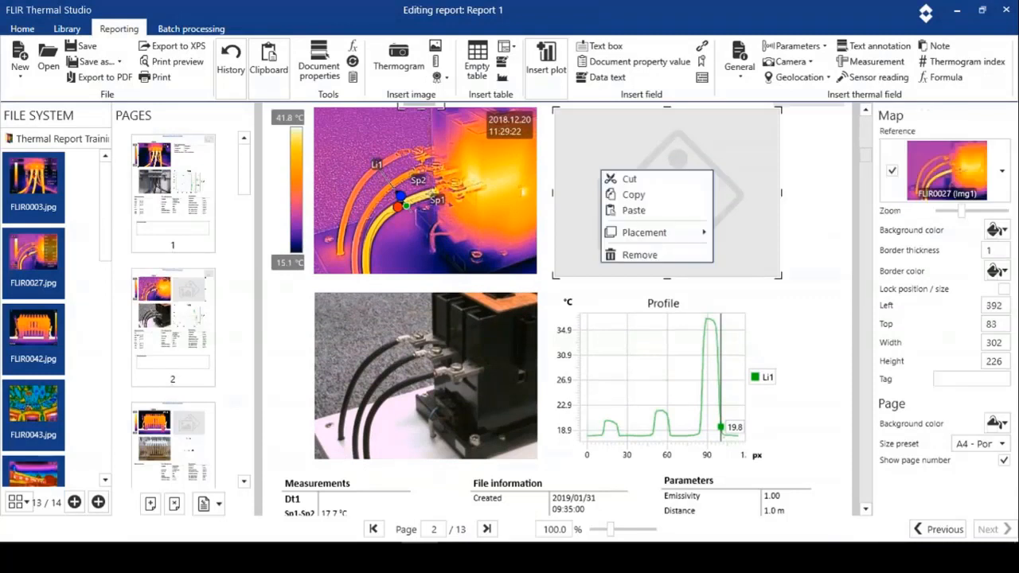
click(638, 256)
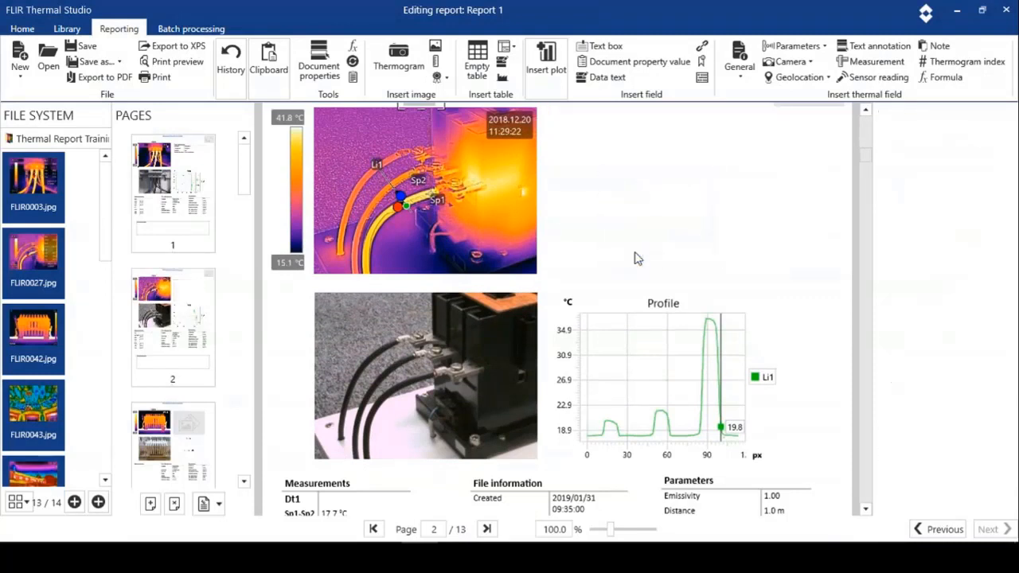
click(514, 47)
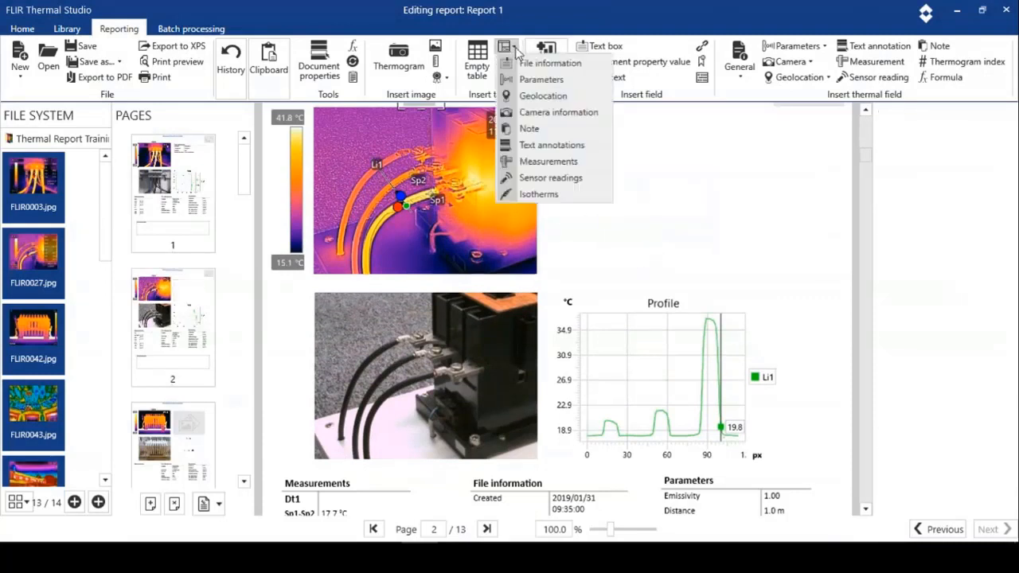
click(539, 145)
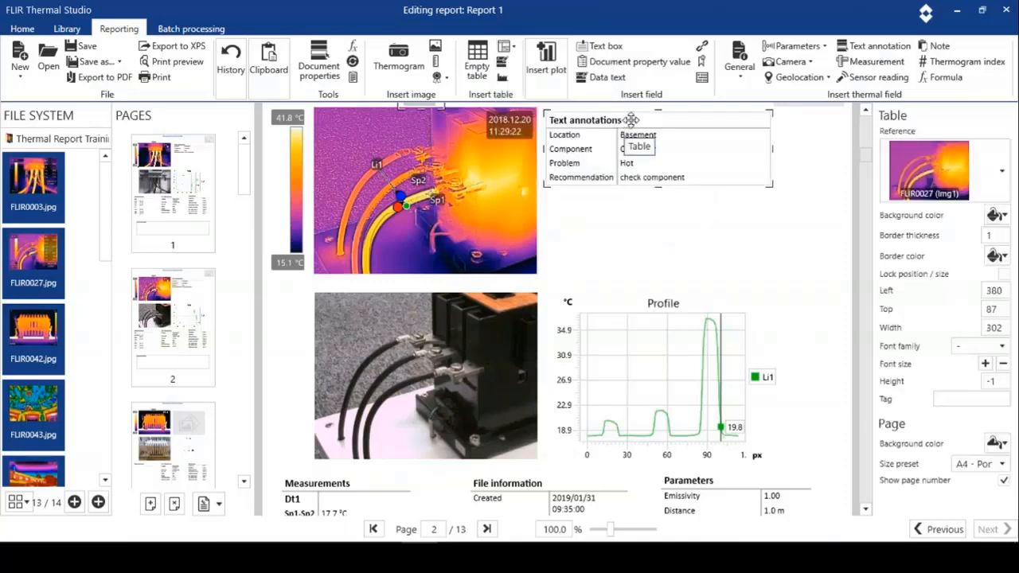
drag(631, 121, 652, 120)
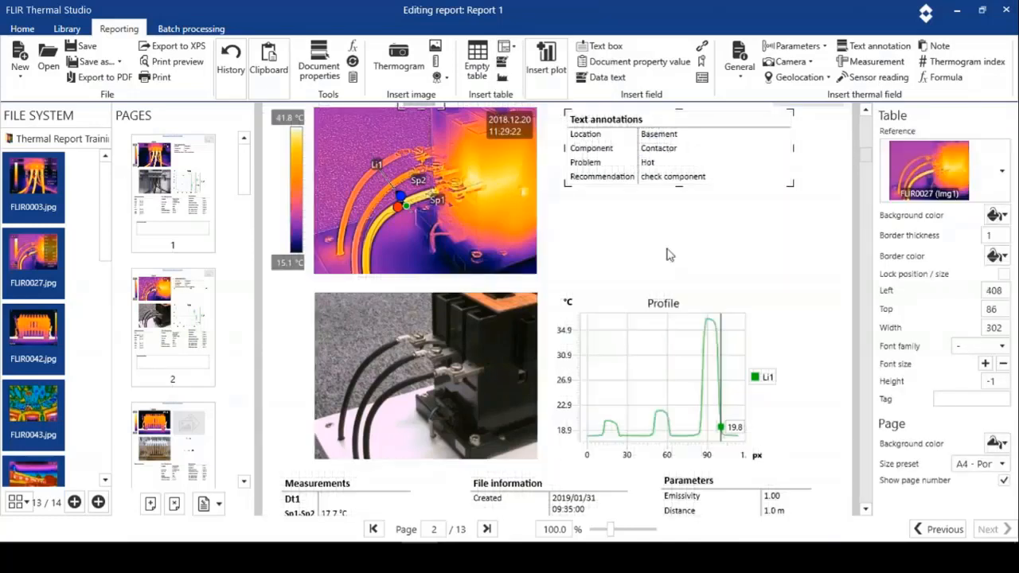
drag(654, 339, 698, 270)
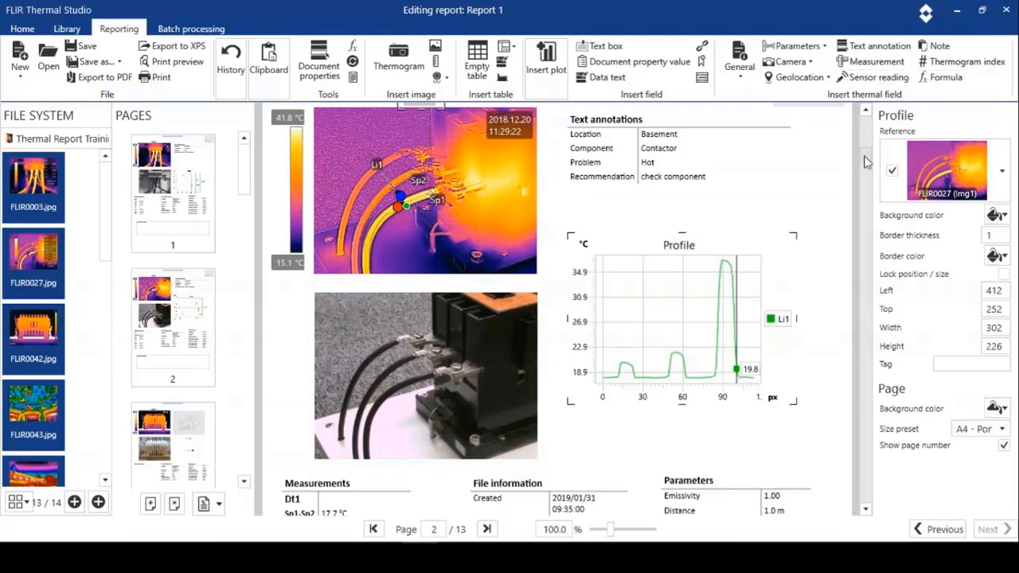
- Remove the empty map placeholder beside the radiator thermogram on page 3
drag(867, 162, 871, 189)
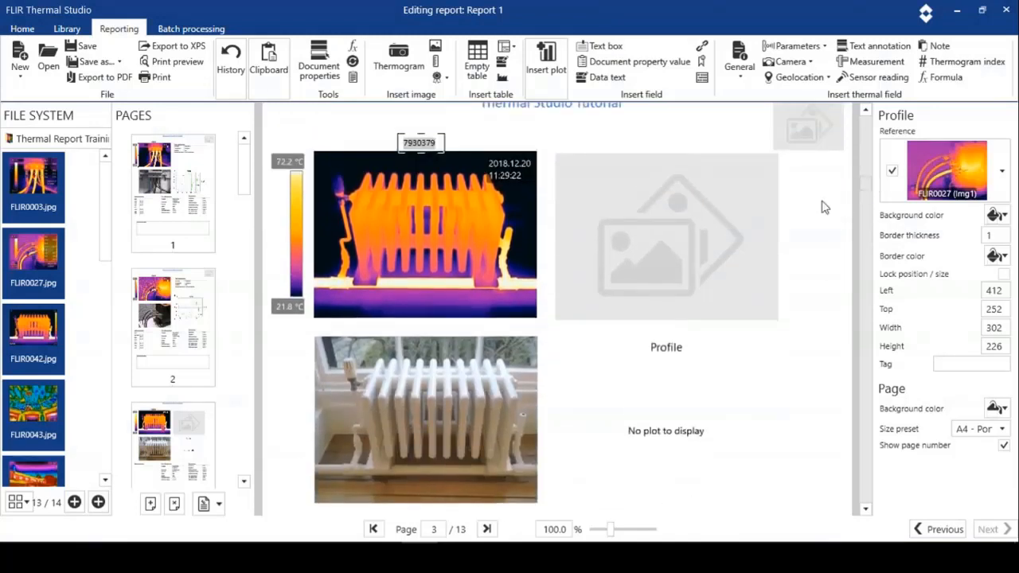
right_click(658, 285)
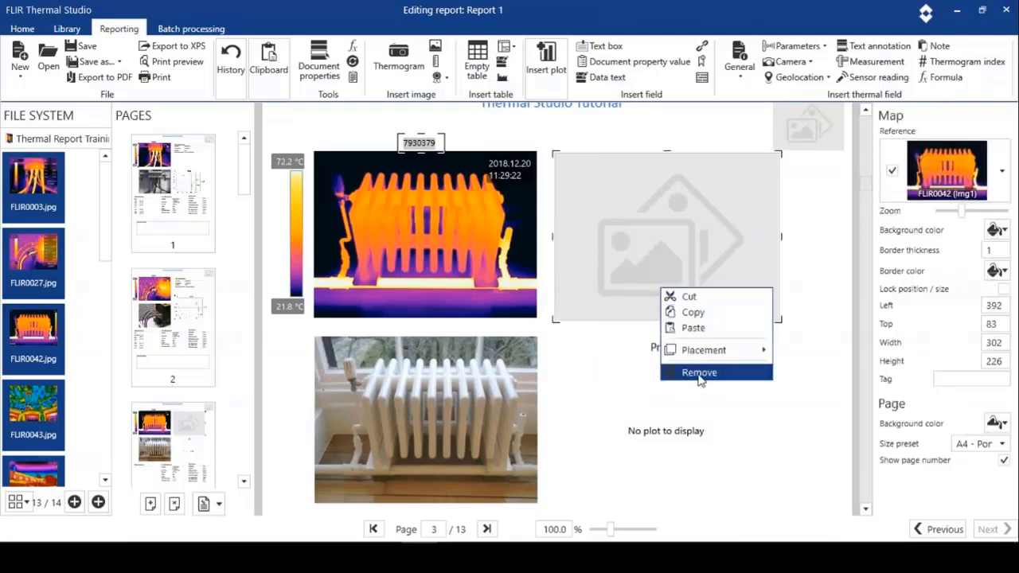
click(699, 373)
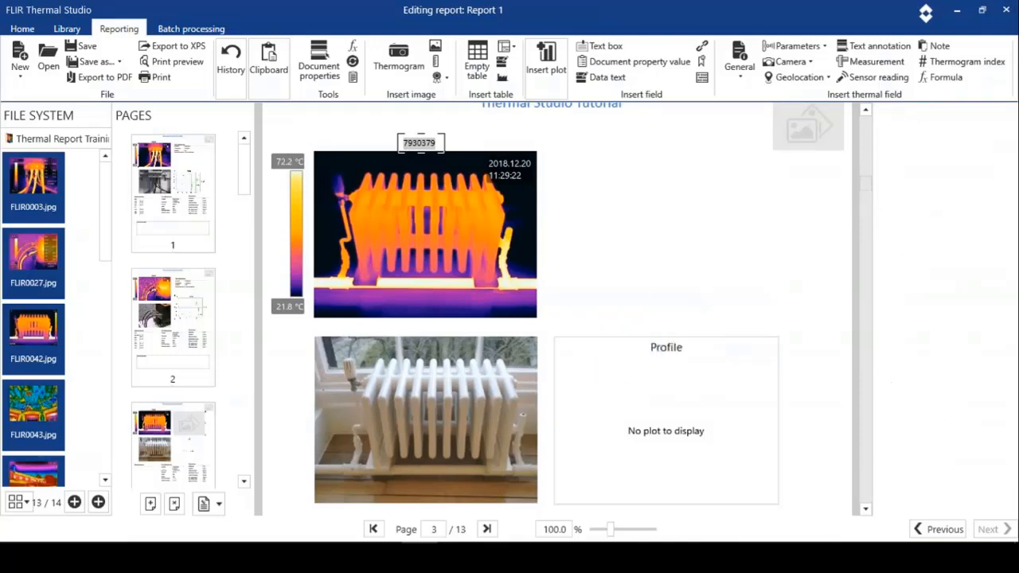
- Save a diagonal measurement line across the upper radiator in page 3's thermogram, and move the Profile plot to about 418, 135
double_click(451, 250)
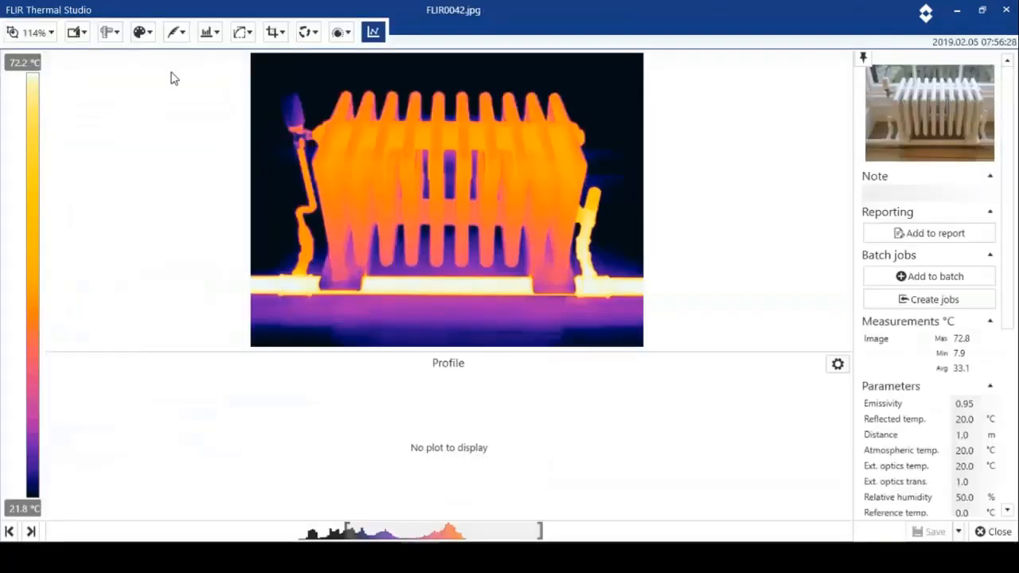
click(110, 32)
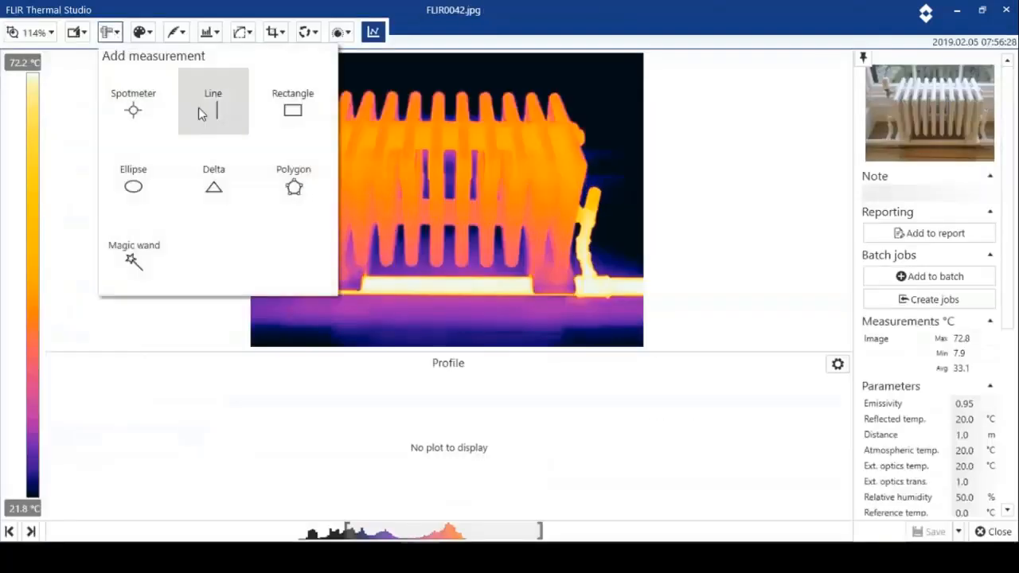
click(220, 114)
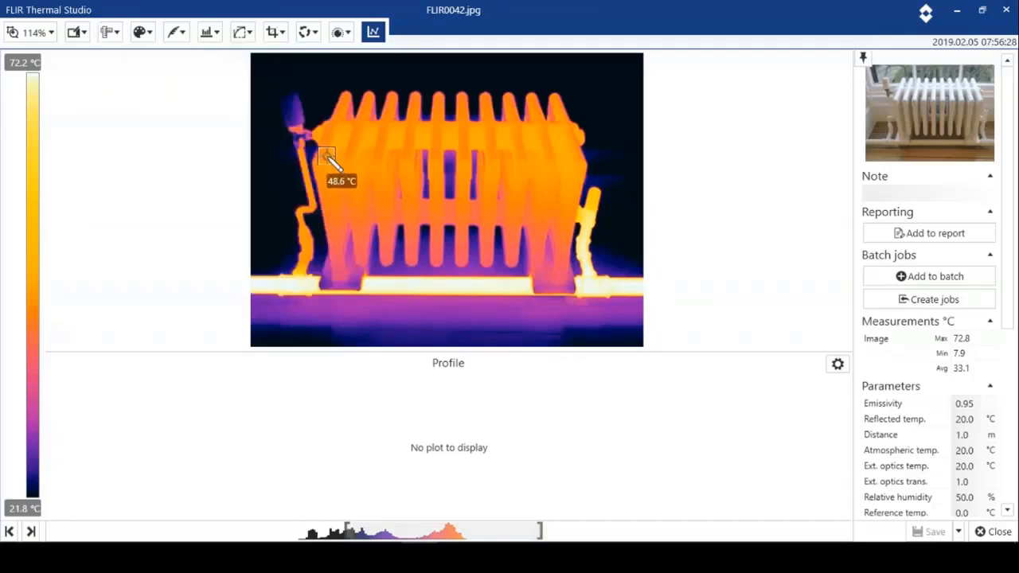
mouse_move(326, 155)
mouse_down()
mouse_move(391, 160)
mouse_move(552, 109)
mouse_up()
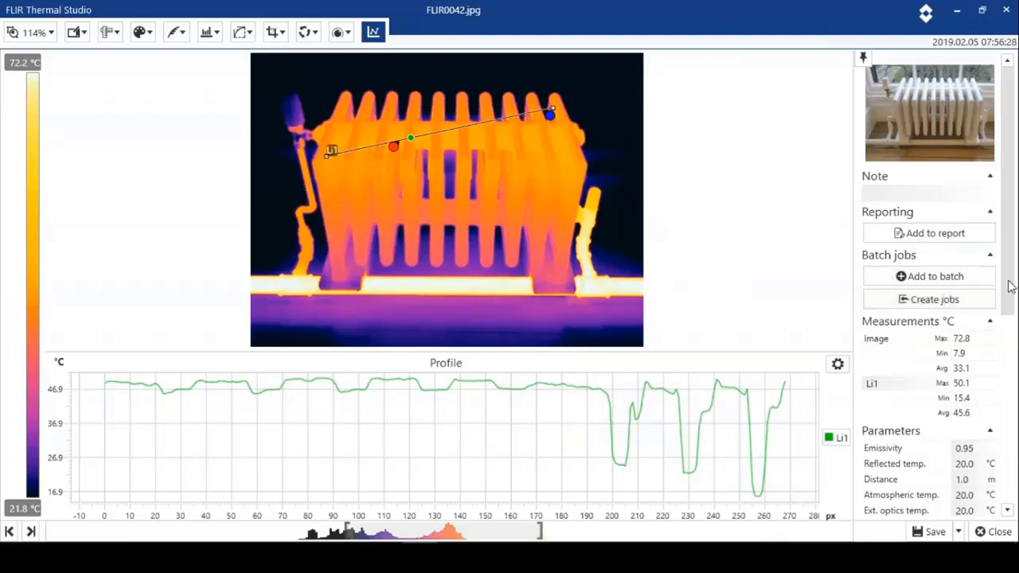
drag(1008, 287, 1016, 429)
scroll(949, 510, up, 2)
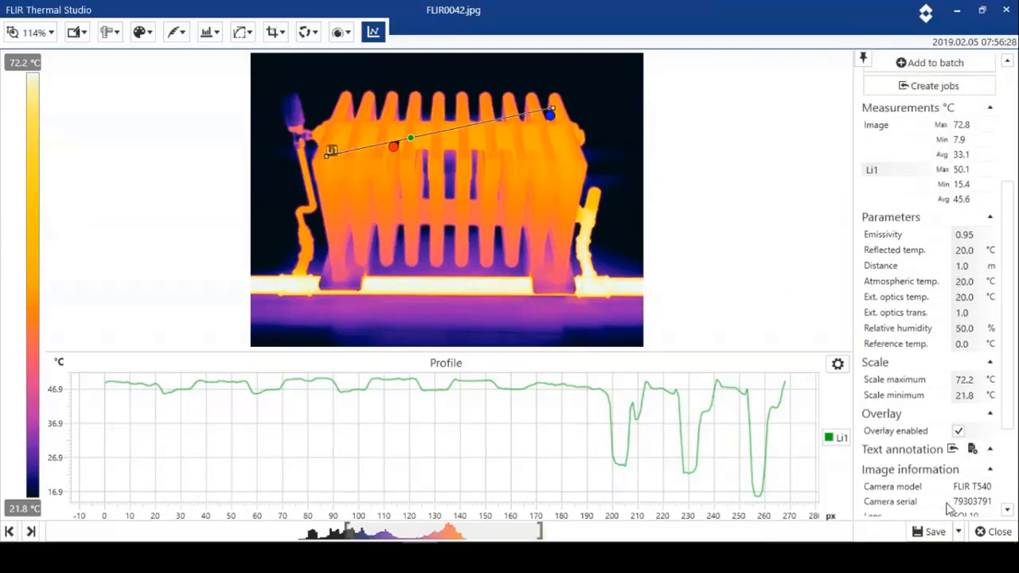
click(933, 532)
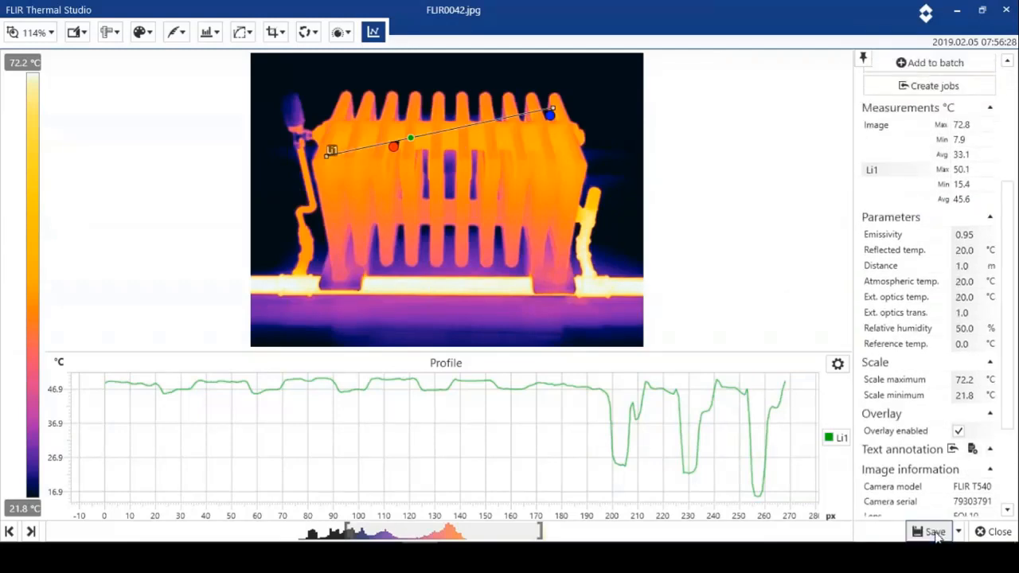
click(996, 532)
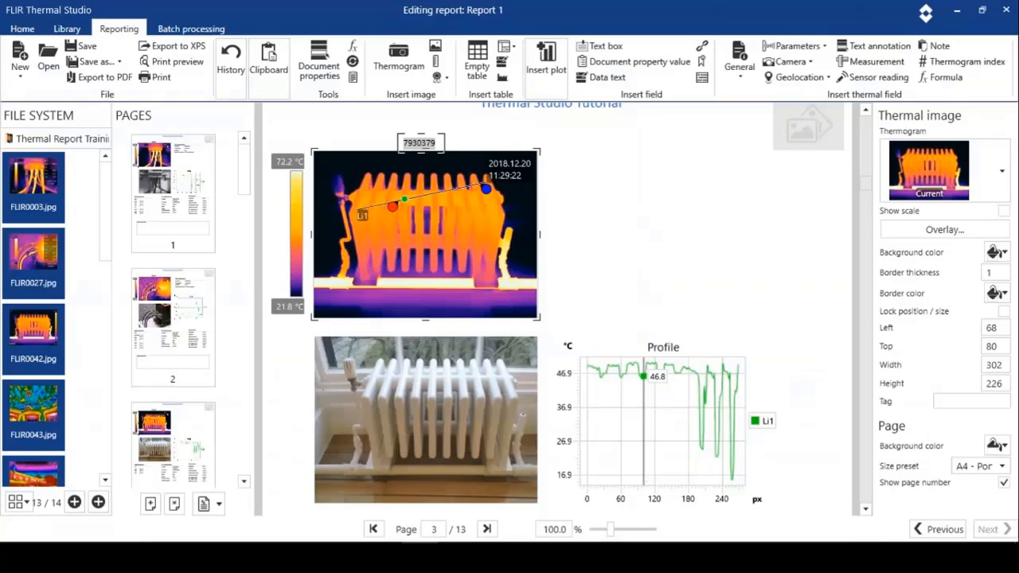
drag(695, 420, 715, 276)
- Zoom the location map on page 5 in to street level, at about a 100 m scale bar
drag(867, 194, 873, 253)
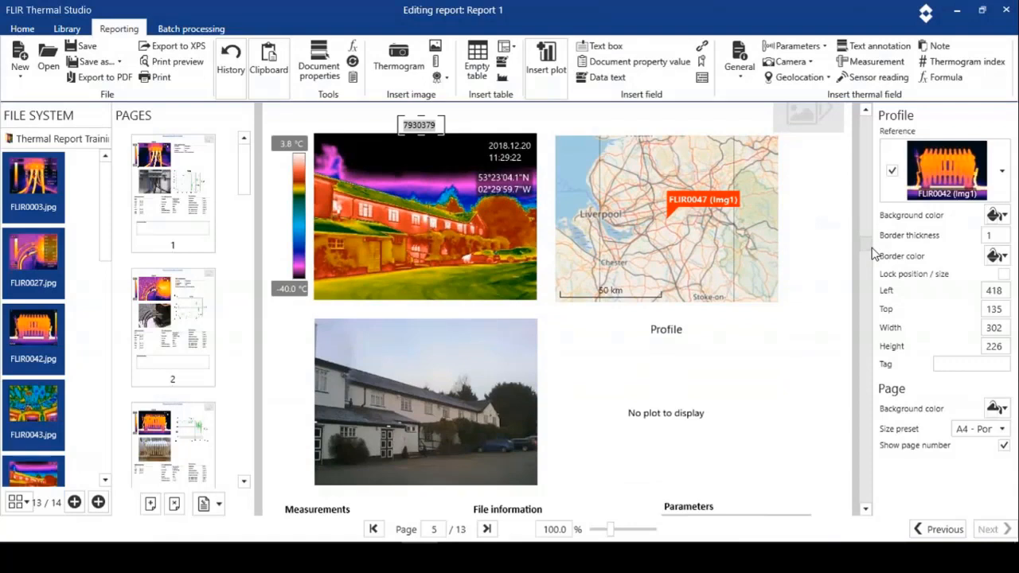
click(605, 241)
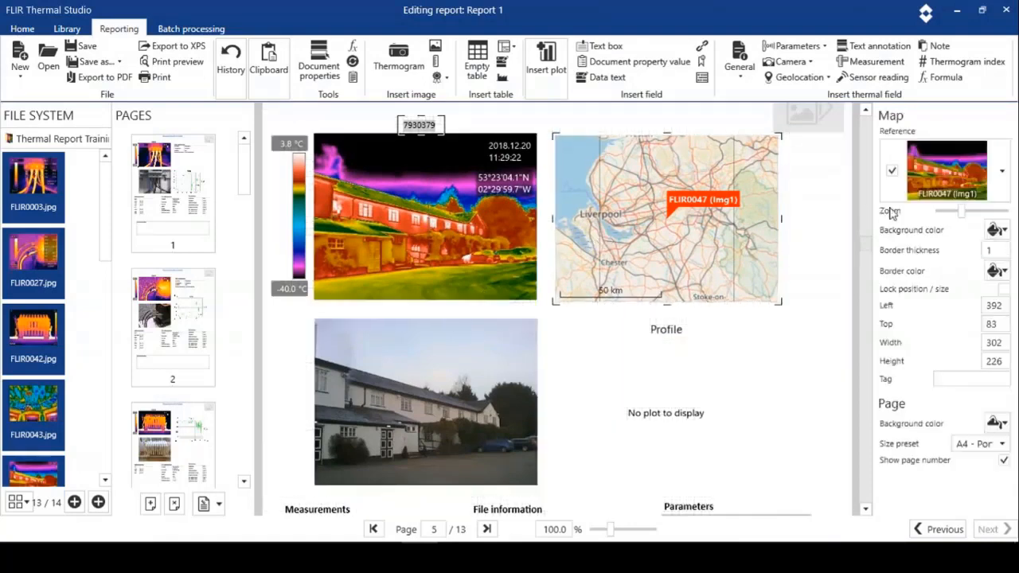
drag(961, 216, 1000, 215)
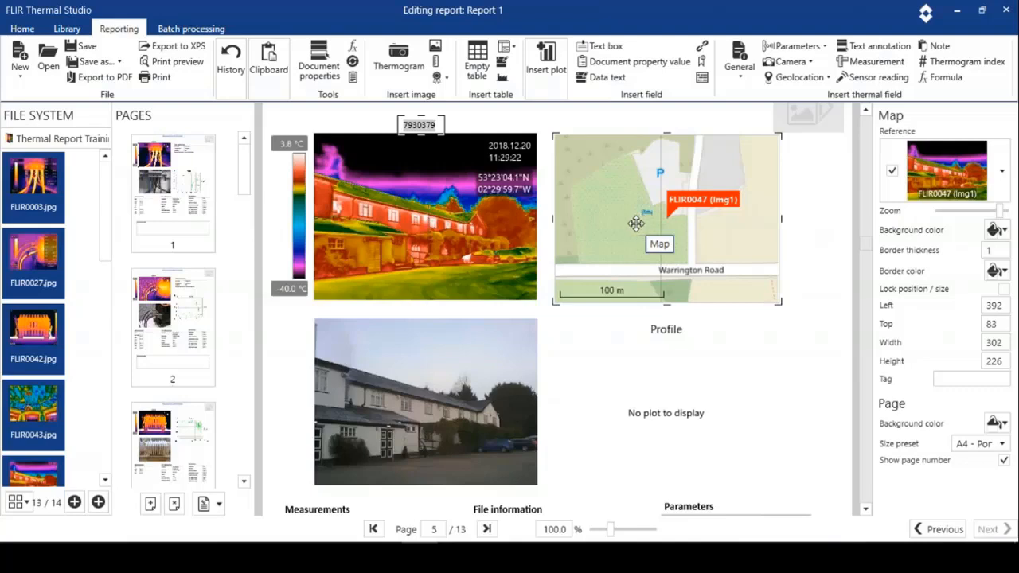
- In page 5's thermogram, draw a measurement line along the upper-floor windows and raise the temperature scale's lower limit to -30.8 °C
double_click(530, 230)
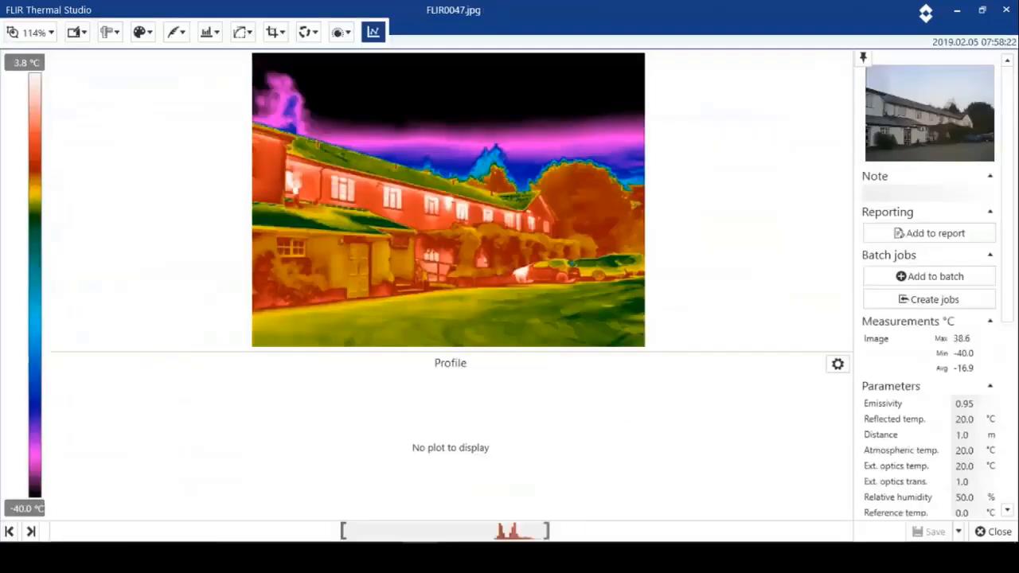
click(111, 33)
click(217, 108)
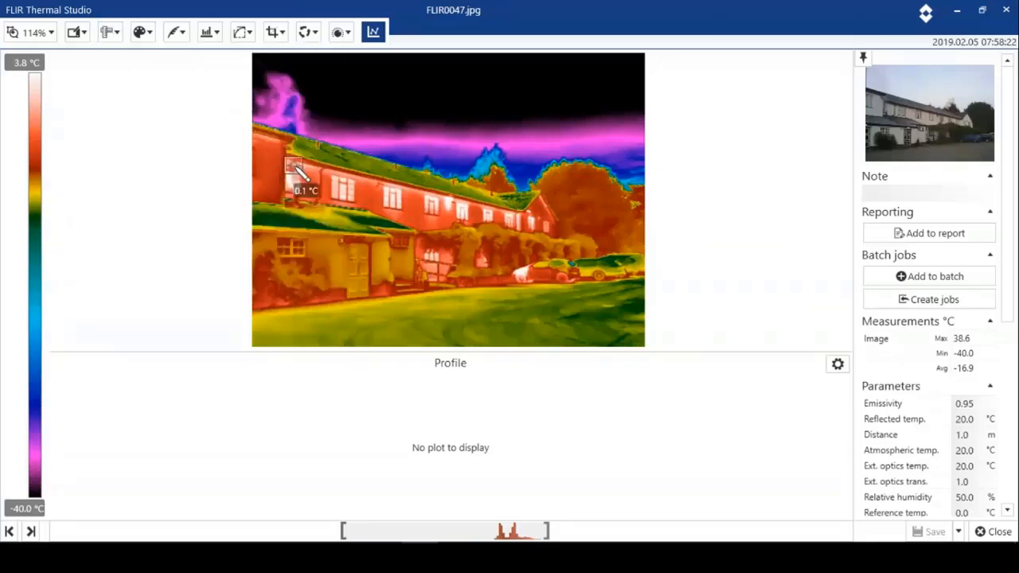
drag(295, 171, 516, 218)
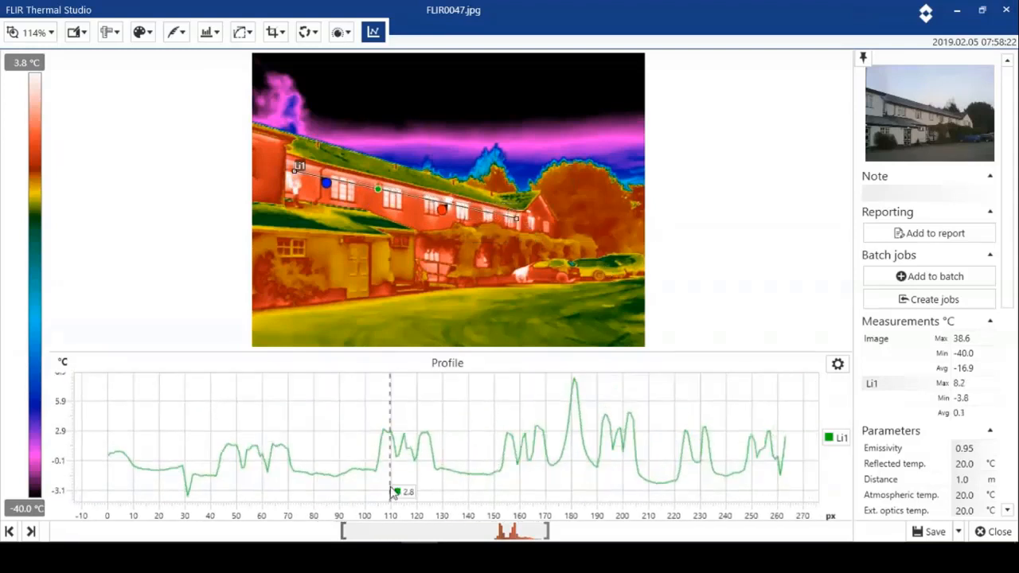
drag(340, 531, 383, 533)
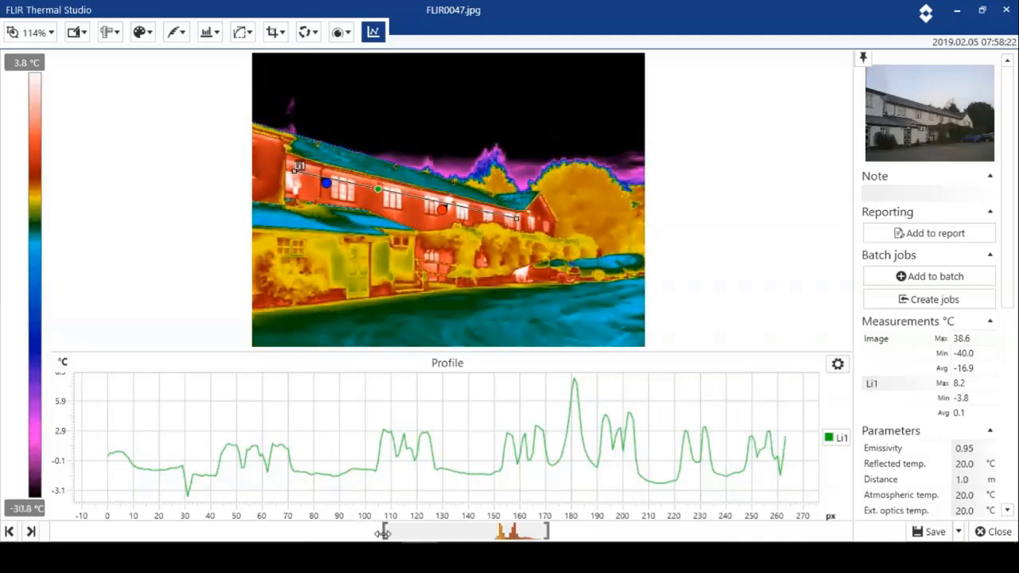
- Adjust the MSX fusion alignment so the visual outlines match the building in the thermal image, and confirm the alignment
click(341, 31)
click(356, 104)
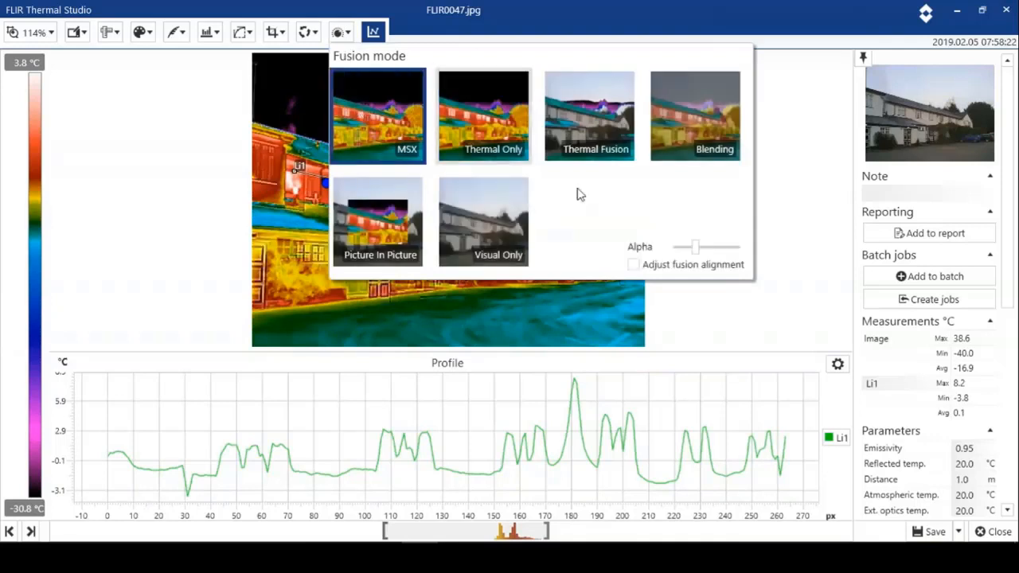
click(637, 266)
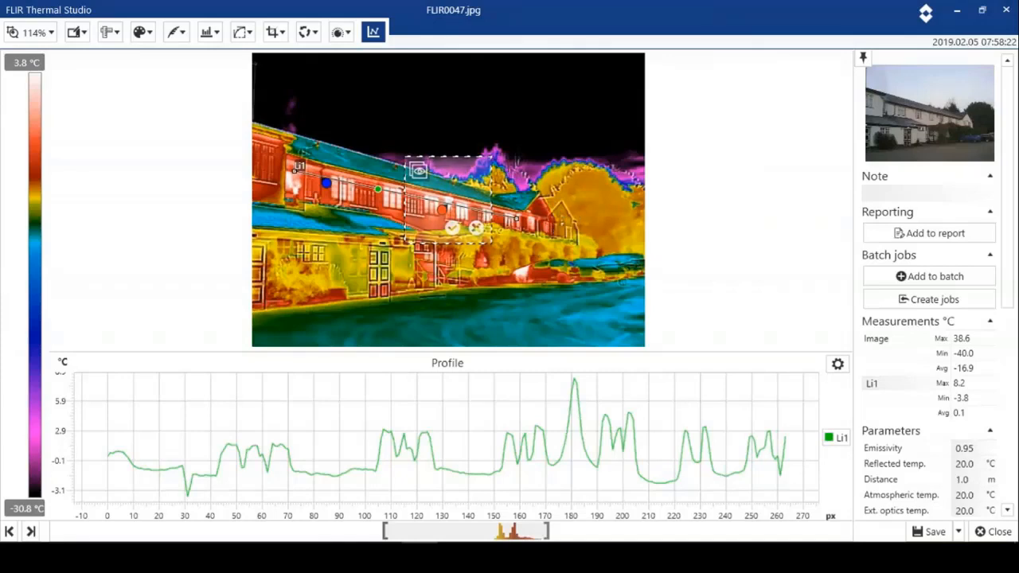
drag(460, 187, 506, 207)
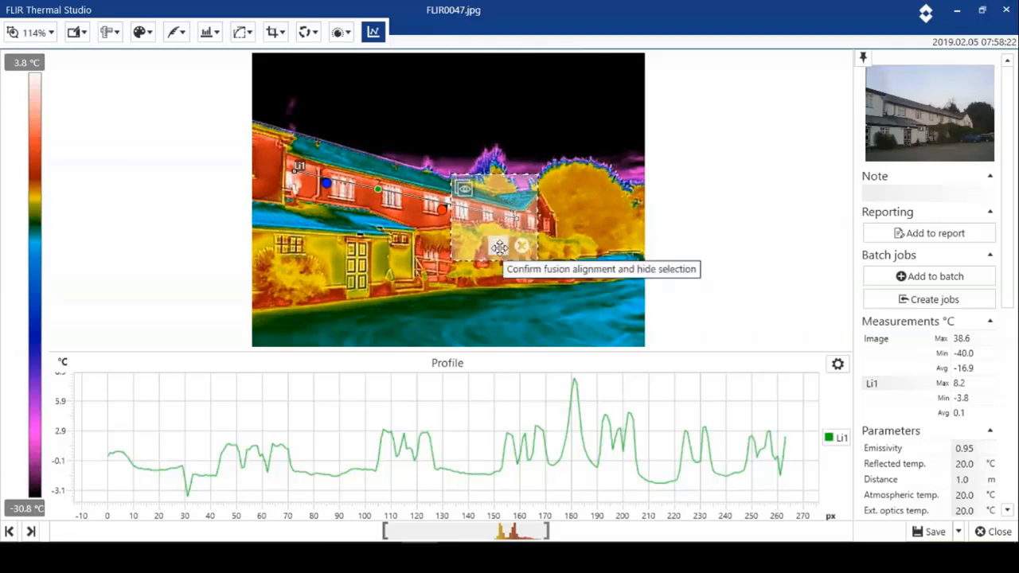
click(499, 247)
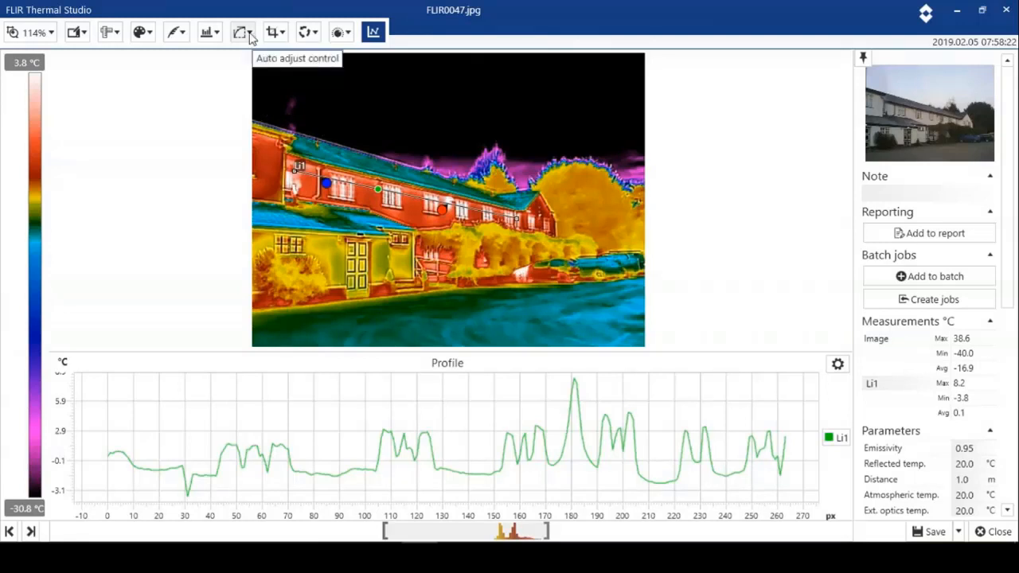
- Rotate the FLIR0047.jpg image by 1.42°, save it and return to the report
click(314, 37)
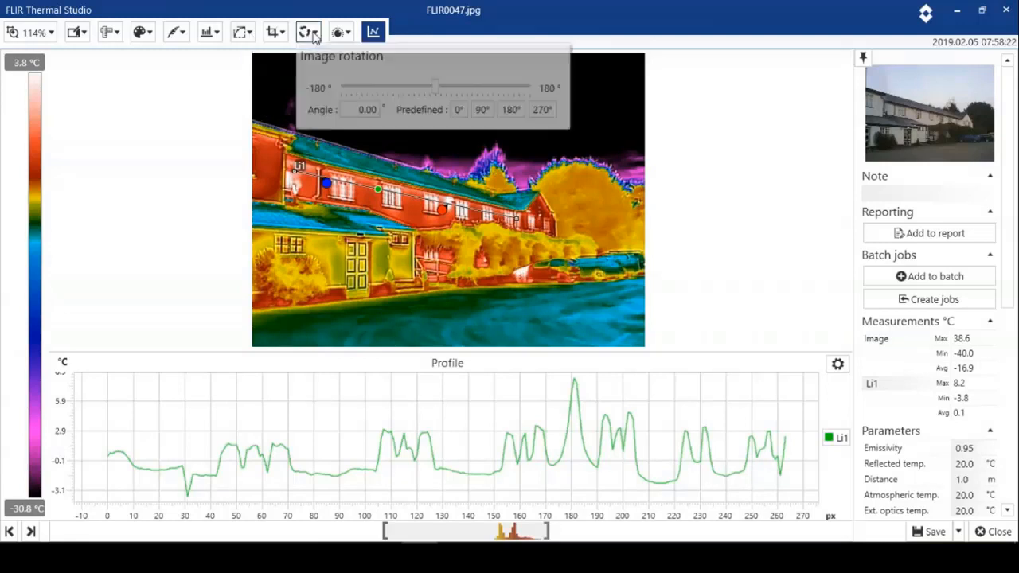
mouse_move(436, 92)
mouse_down()
mouse_move(420, 92)
mouse_move(447, 93)
mouse_move(439, 94)
mouse_up()
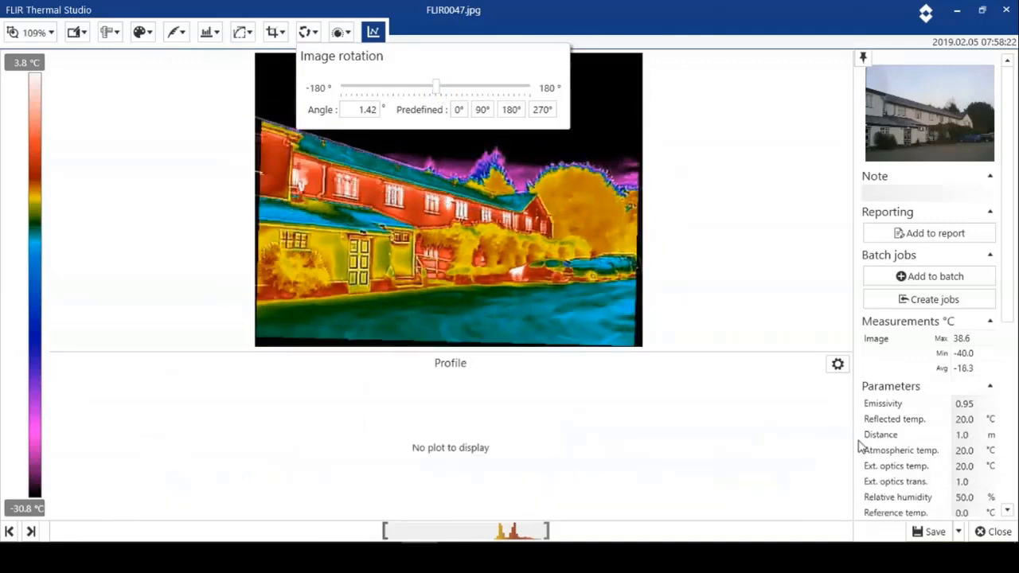
click(936, 532)
click(994, 532)
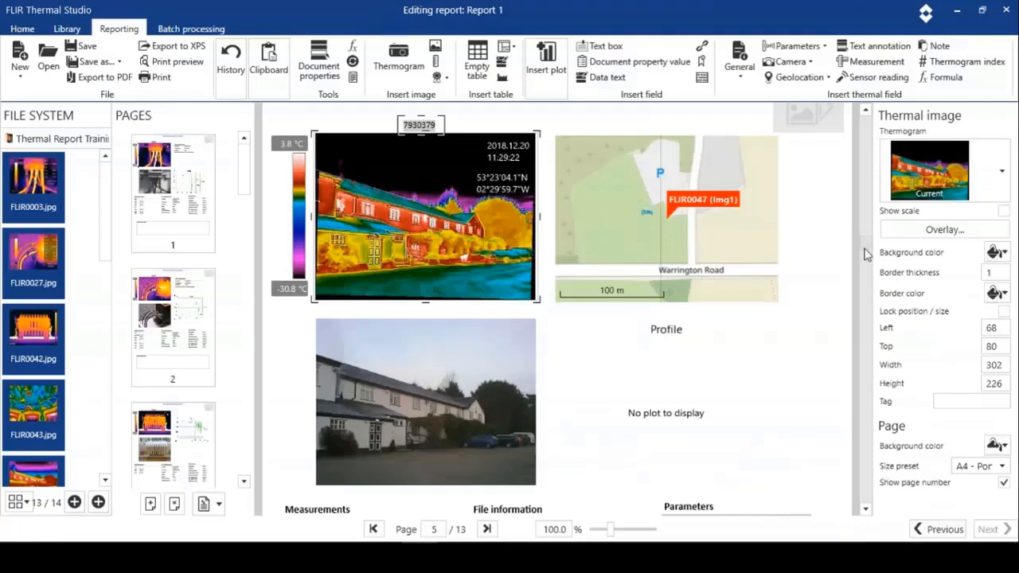
- Remove the empty Profile plot from page 7 of the report
drag(867, 254, 867, 309)
click(712, 312)
right_click(697, 297)
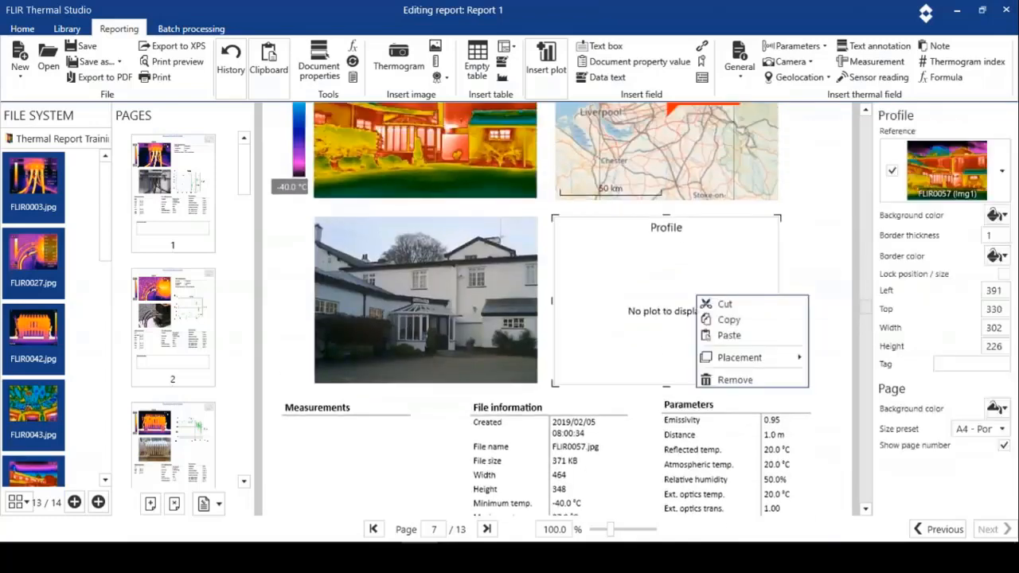
click(718, 381)
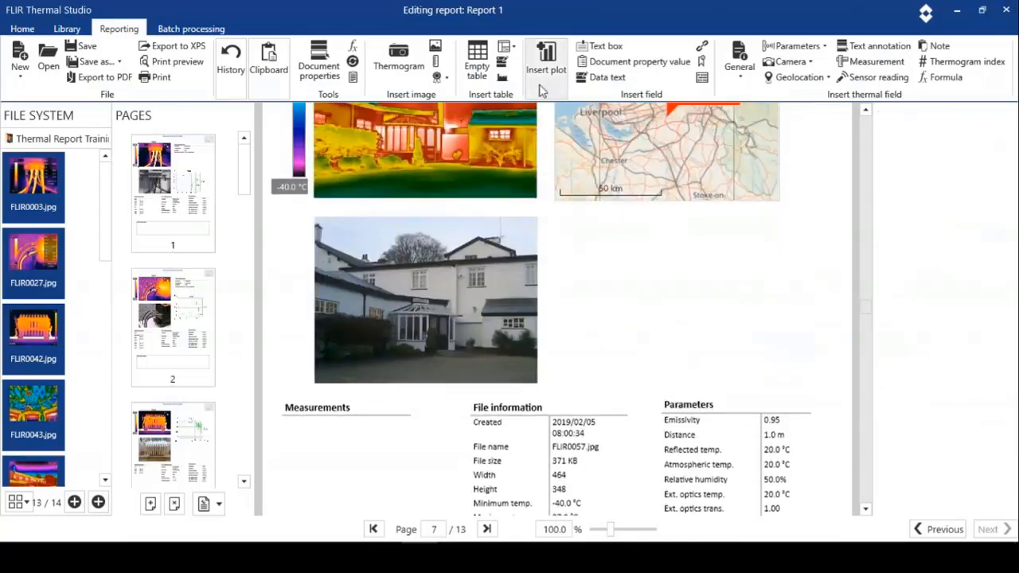
- Insert a Geolocation table on page 7 and move it into the empty space beside the building photo
click(515, 48)
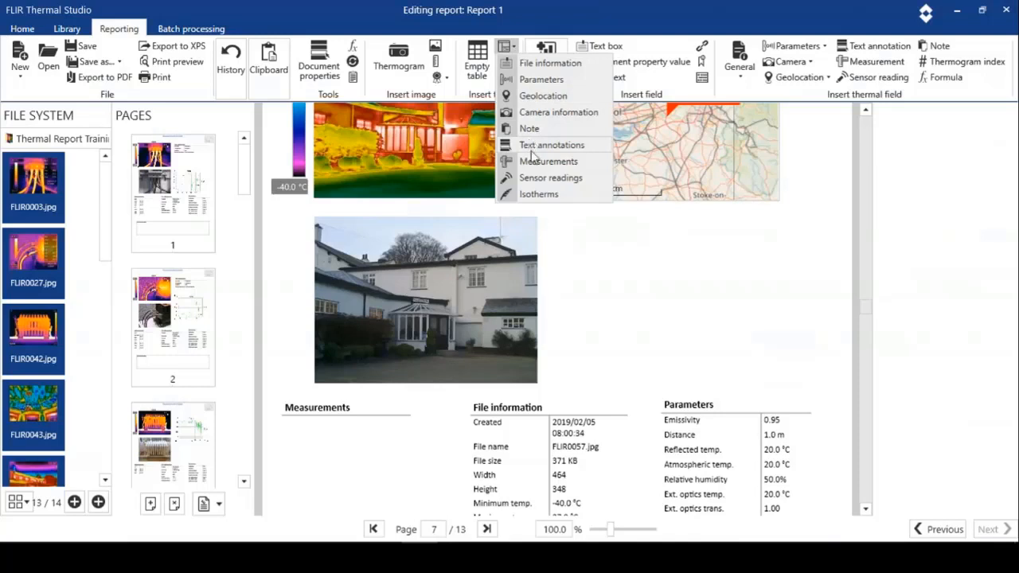
click(545, 95)
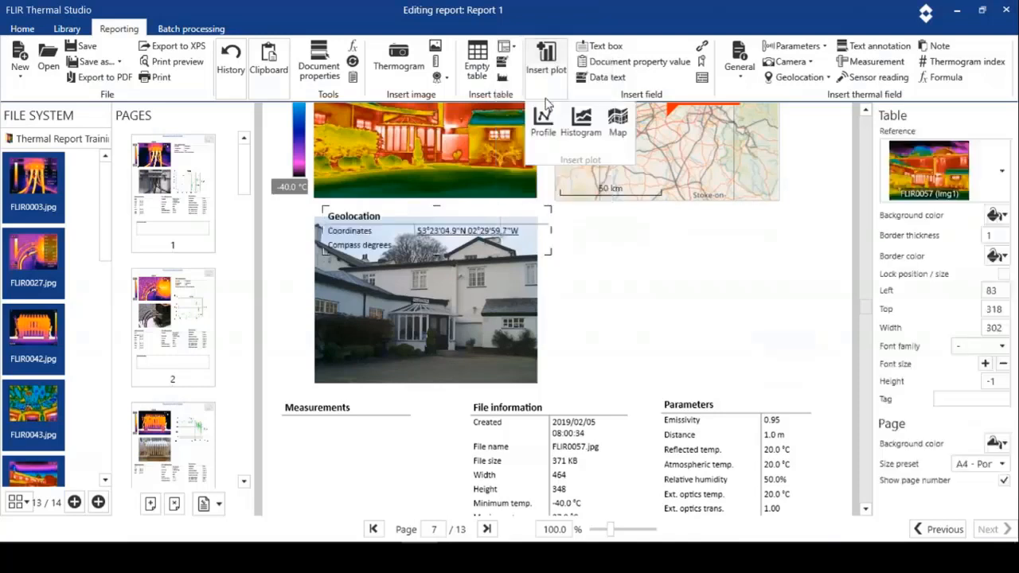
click(465, 230)
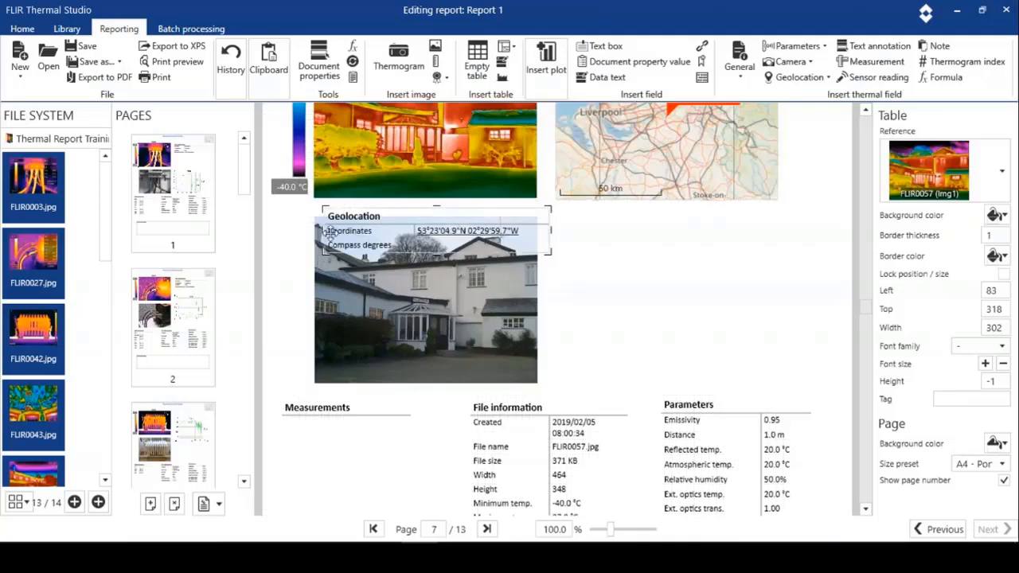
drag(338, 238, 563, 249)
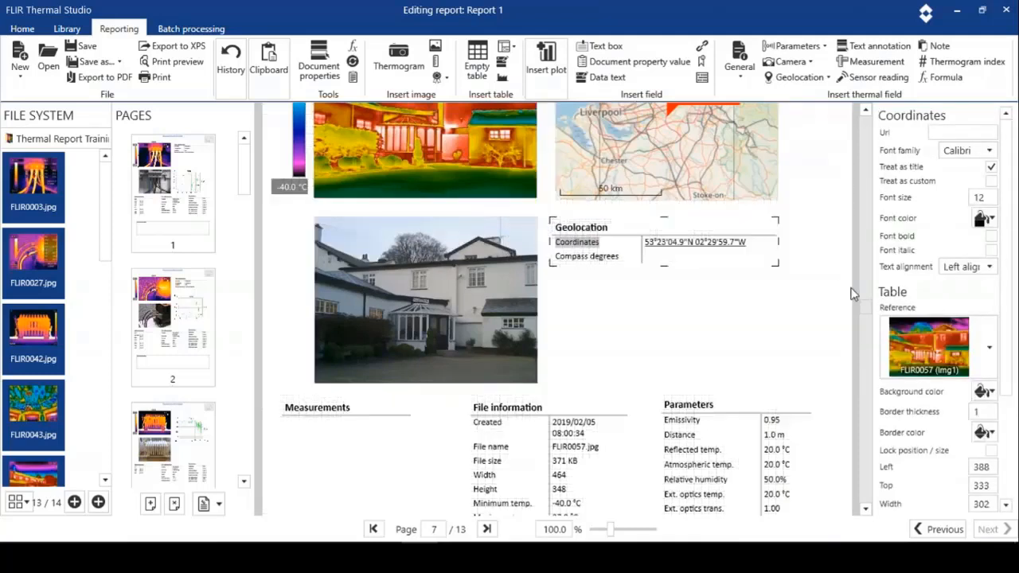
- Replace page 1's logo placeholder with the ITC logo from Documents > FLIR > Thermal Report Training and enlarge it to about 113 by 60
drag(868, 311, 865, 124)
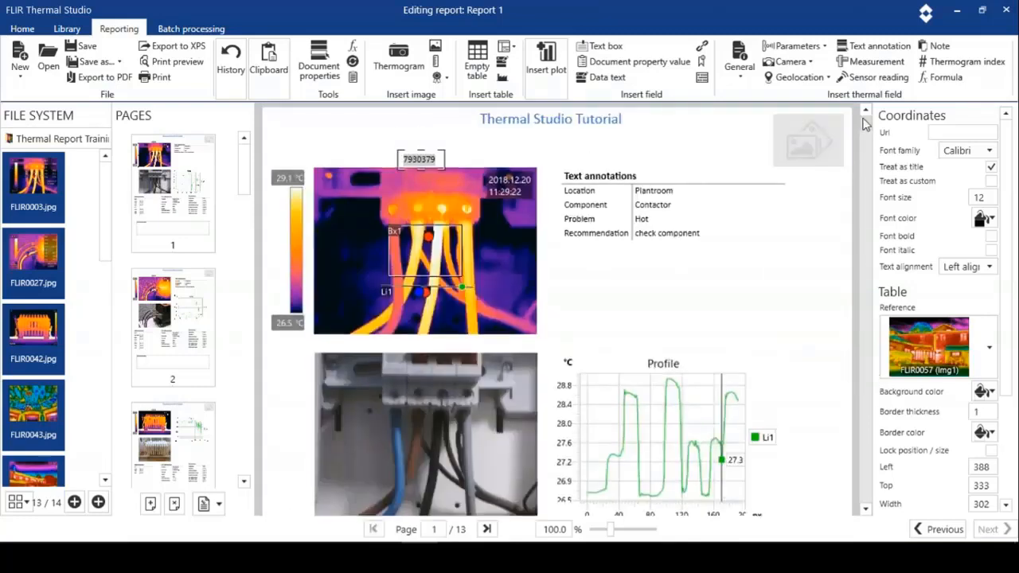
click(818, 136)
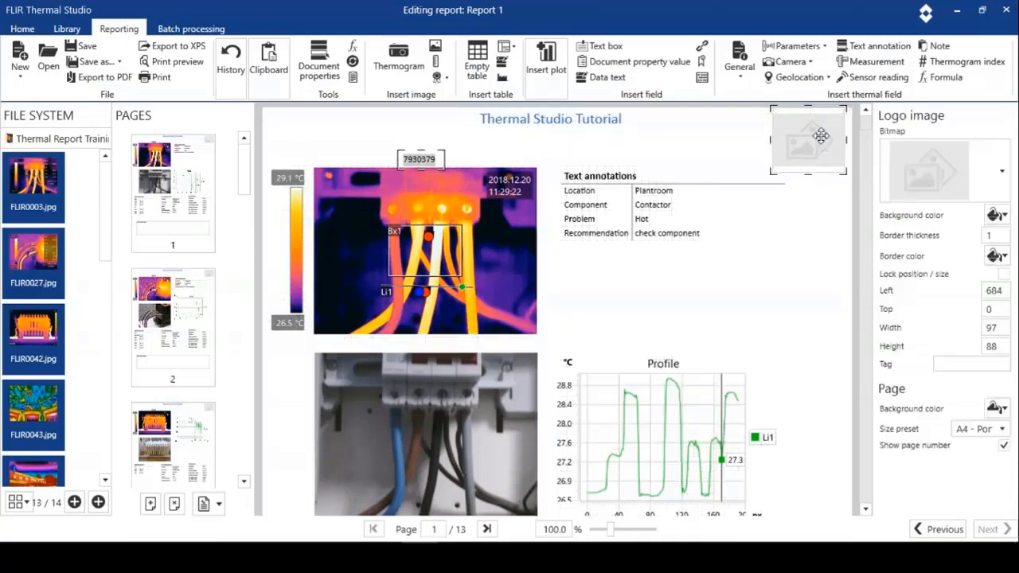
click(1004, 176)
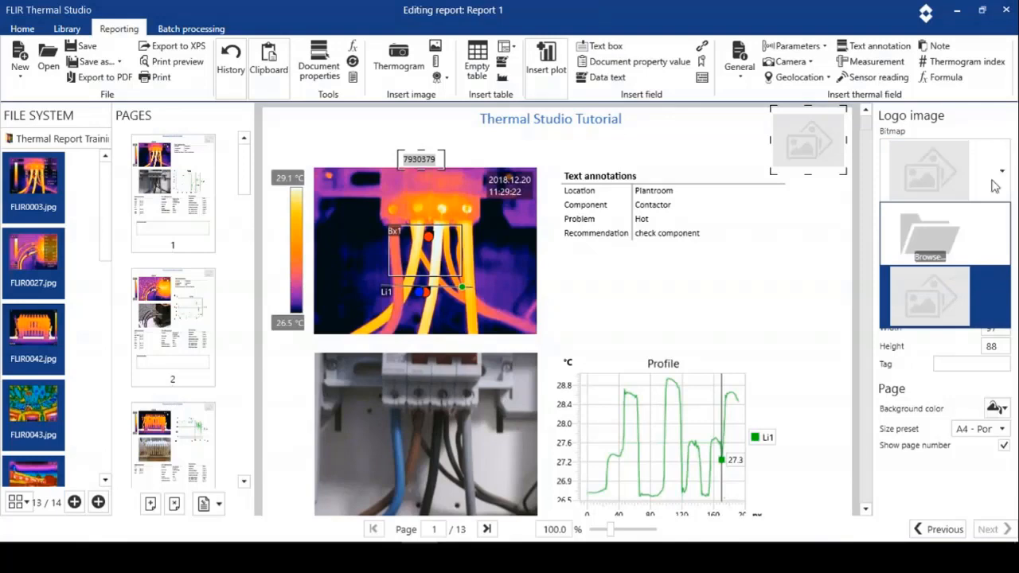
click(931, 232)
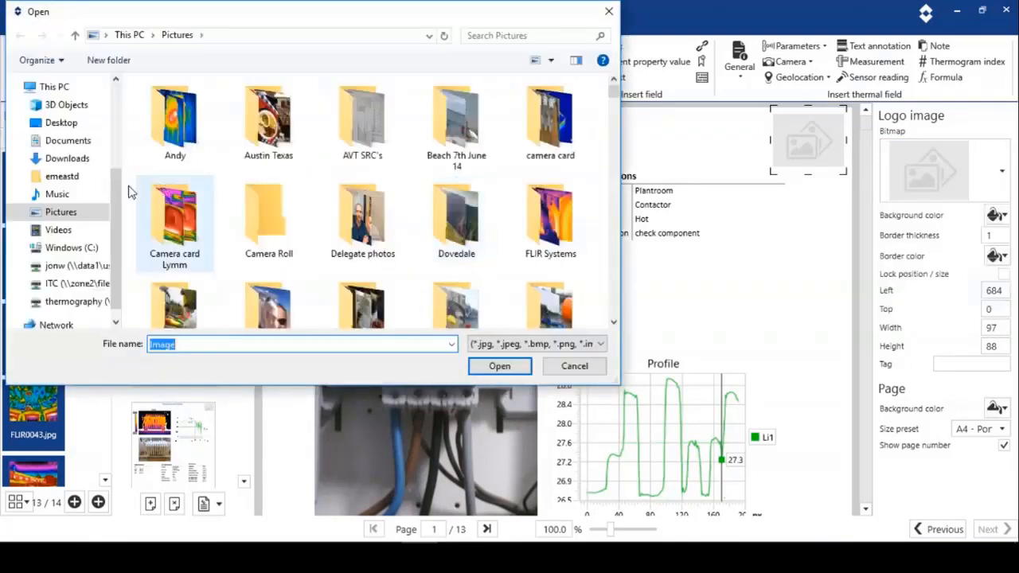
click(67, 143)
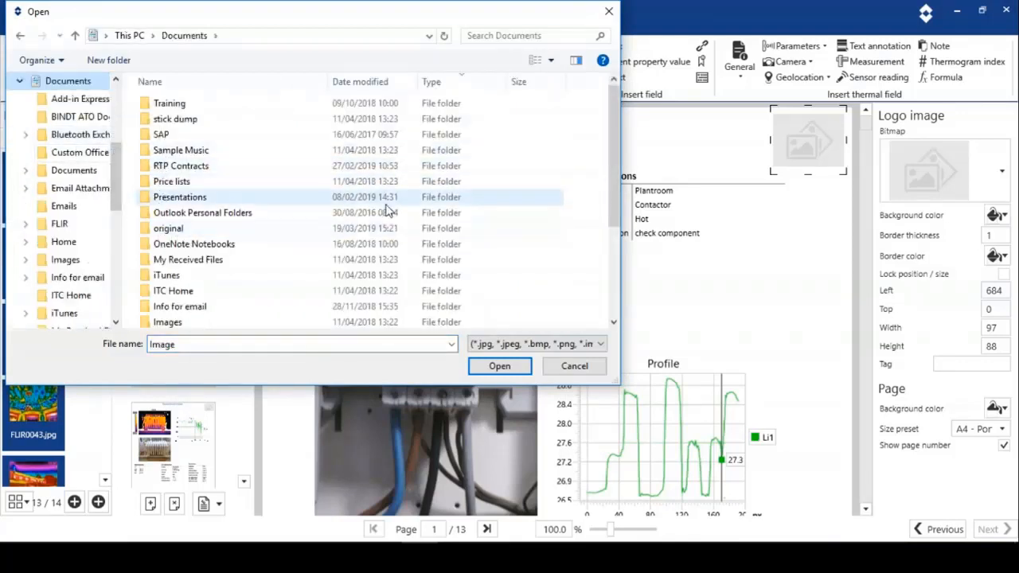
drag(611, 144, 614, 174)
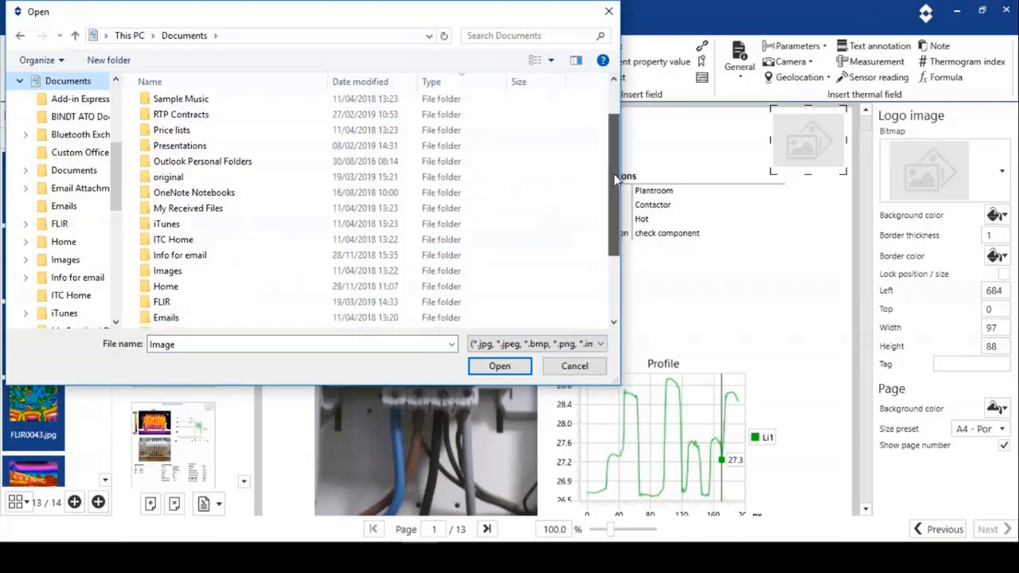
double_click(159, 305)
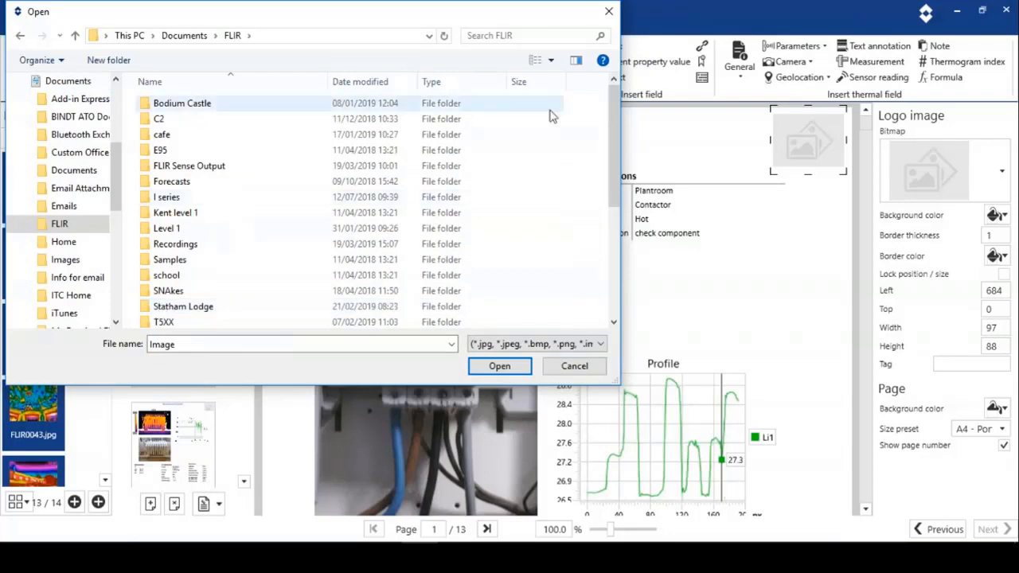
drag(616, 137, 613, 159)
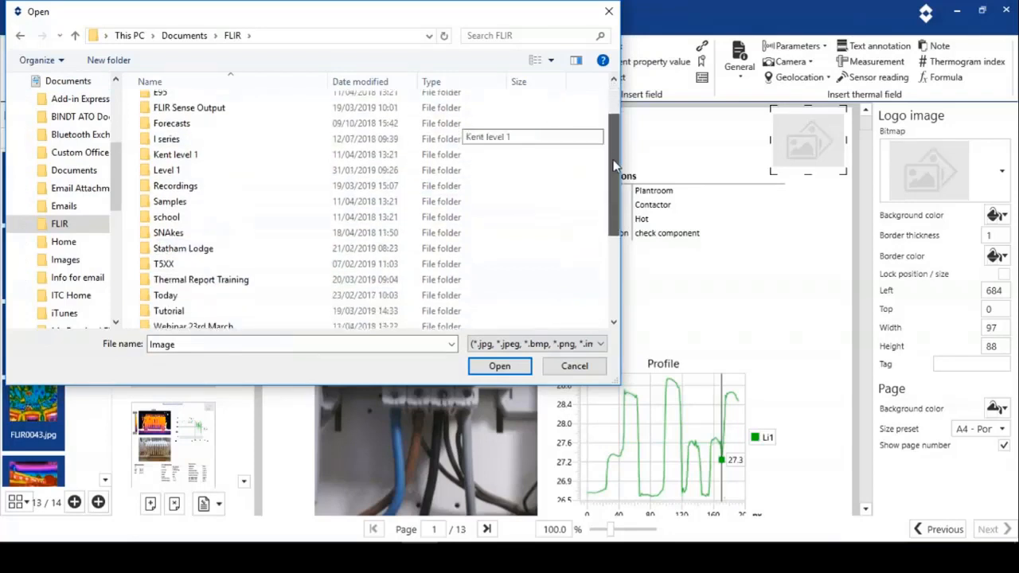
click(236, 276)
double_click(236, 275)
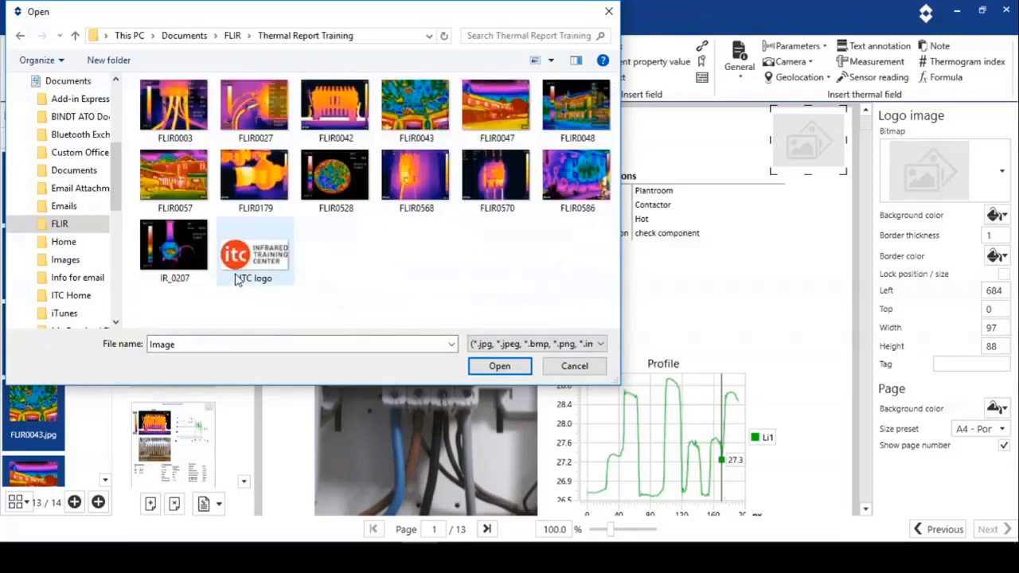
double_click(251, 267)
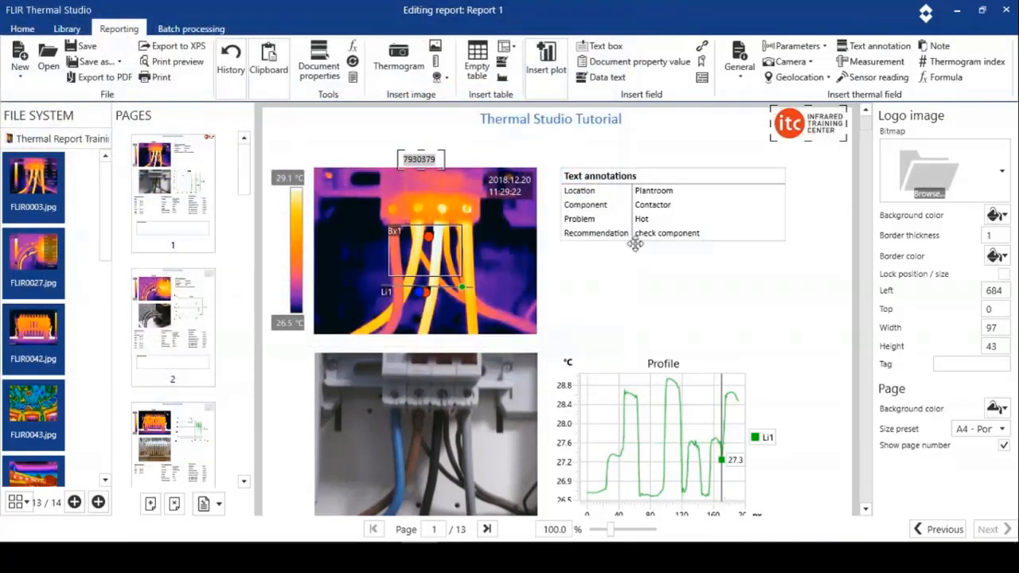
drag(773, 140, 758, 155)
- Save the report as Training 1 in .atr format in the Thermal Report Training folder
drag(864, 133, 870, 161)
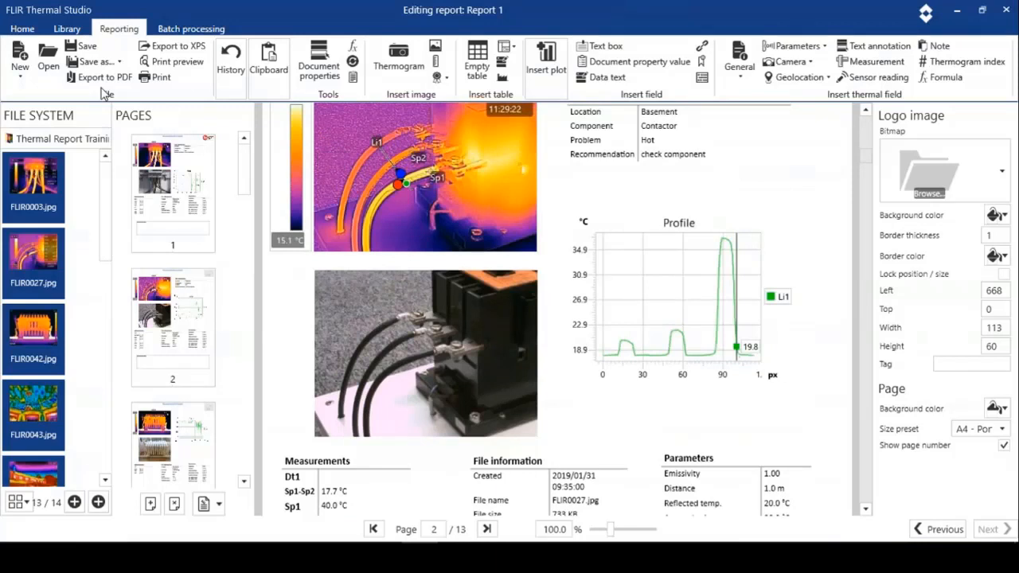
click(90, 50)
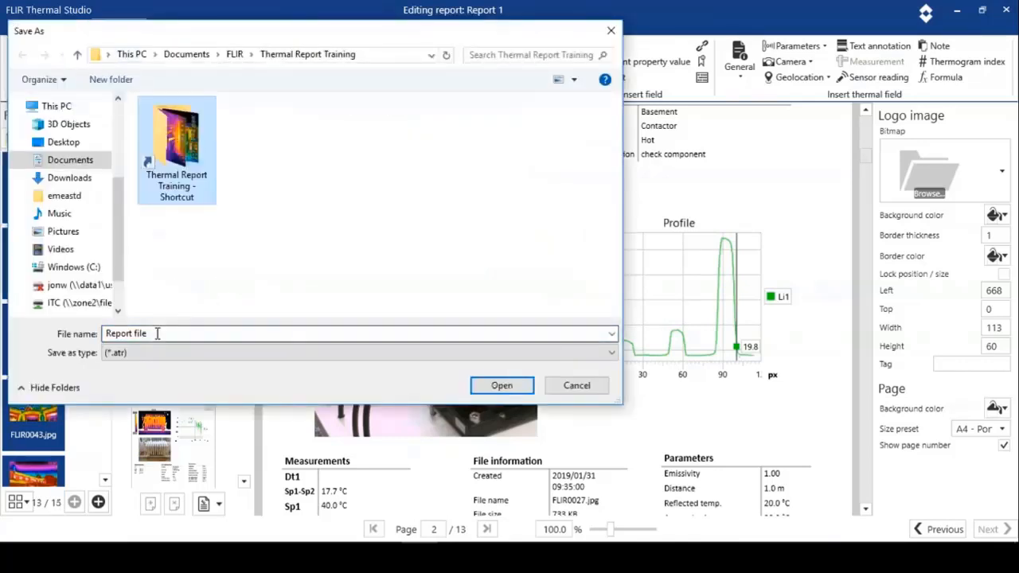
click(158, 333)
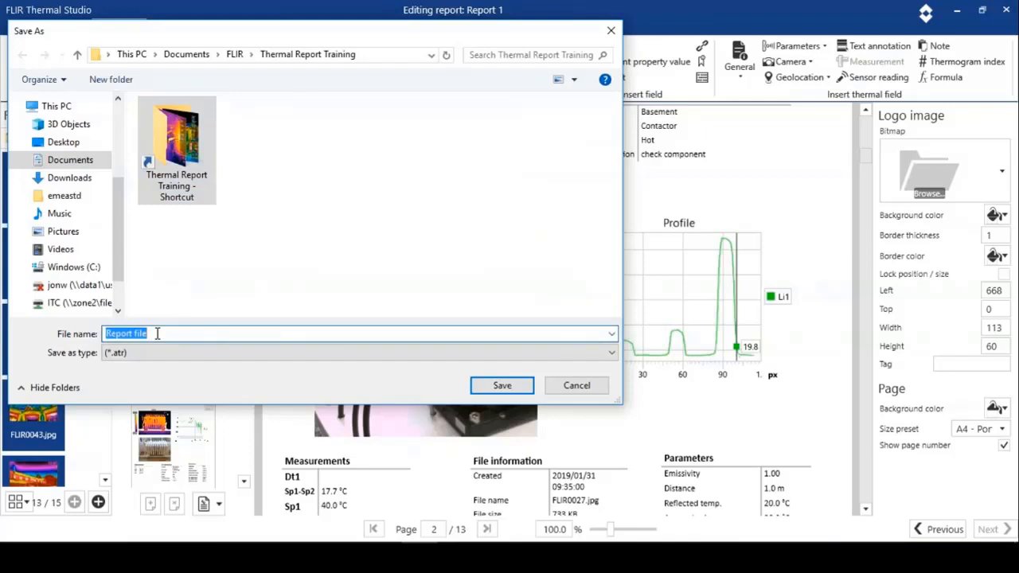
text(Training 1)
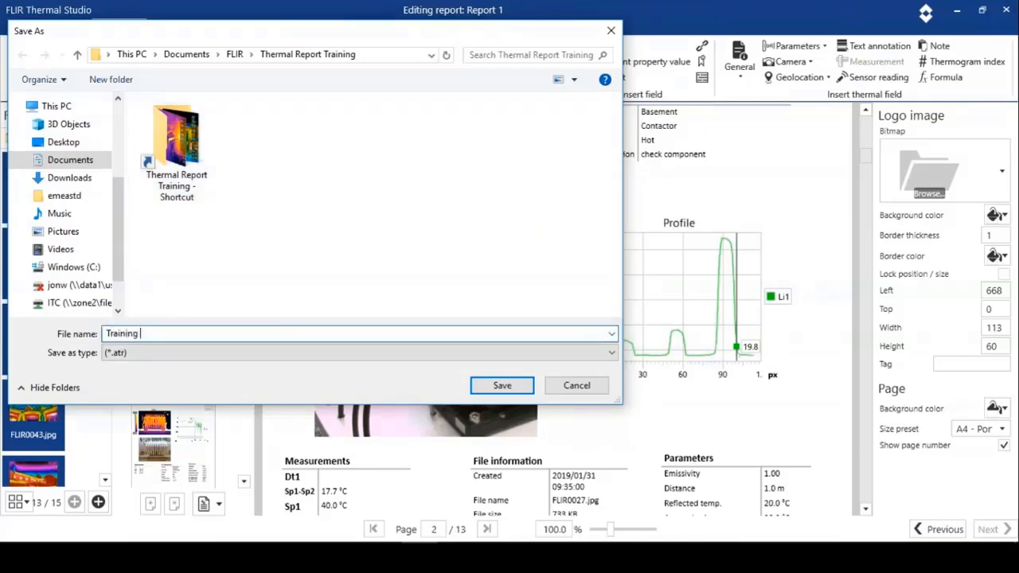
click(500, 386)
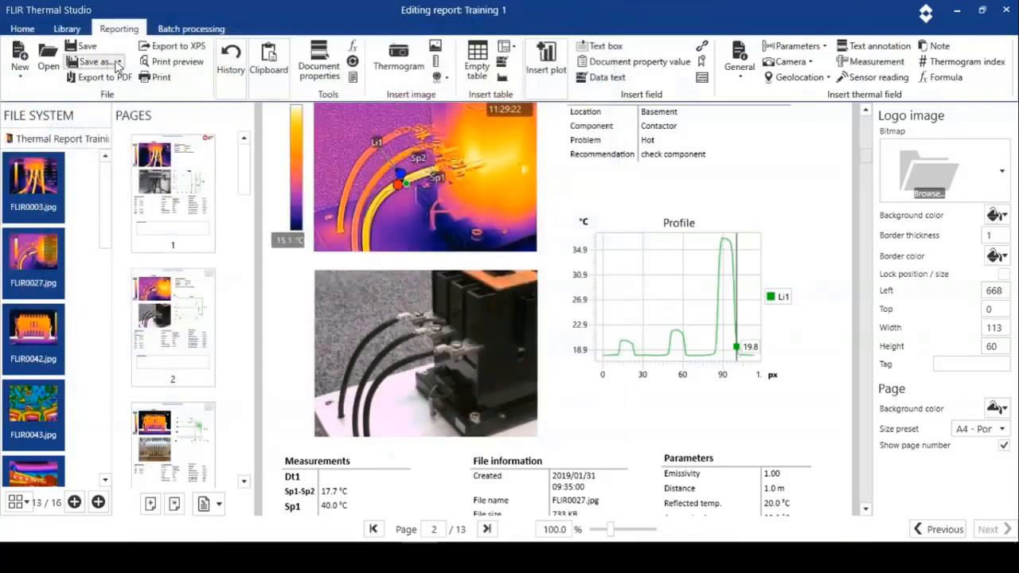
- Export the report to PDF as Training 1 and look through the exported document in Foxit Reader
click(95, 78)
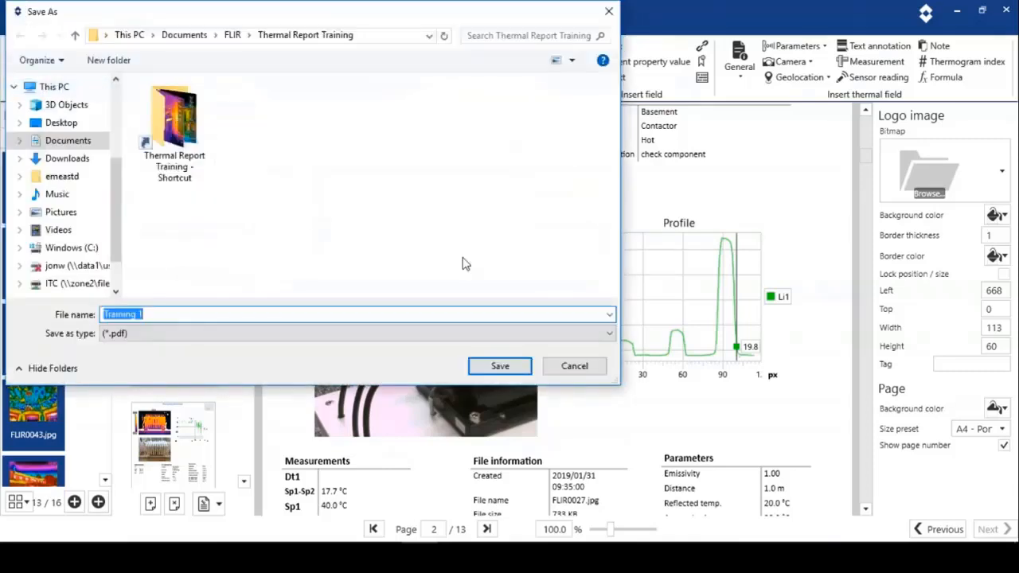
click(498, 368)
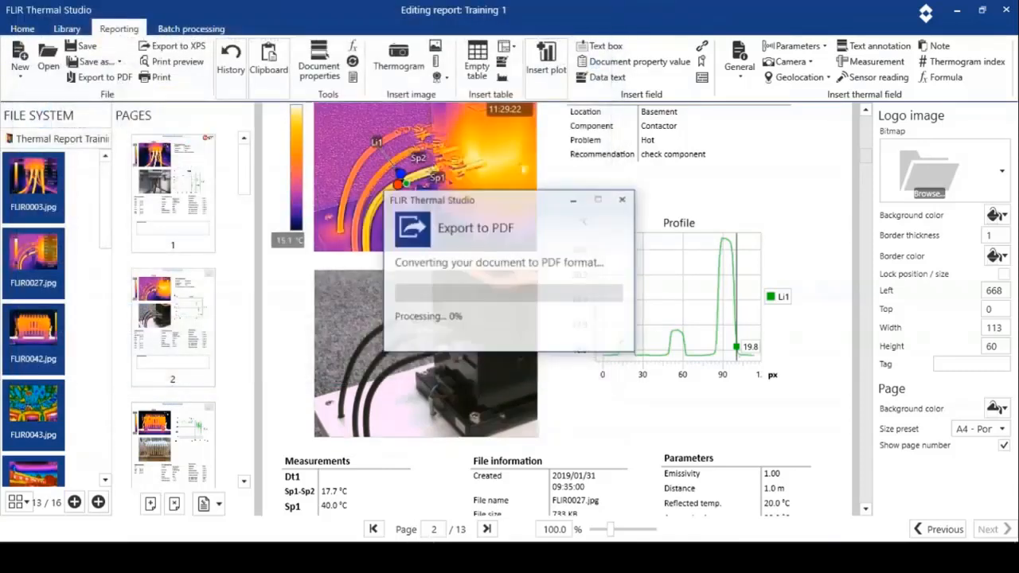
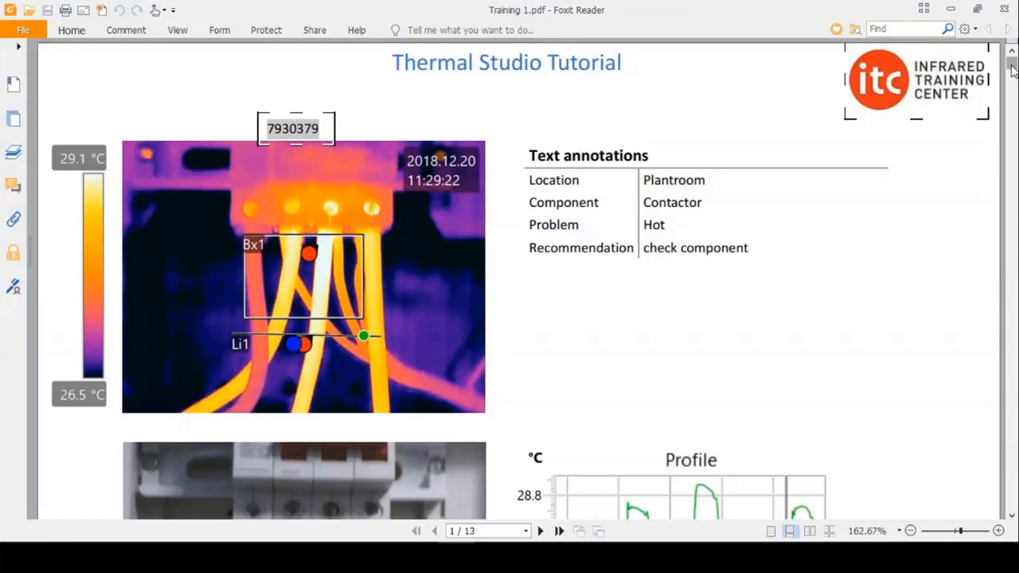
scroll(1013, 70, down, 3)
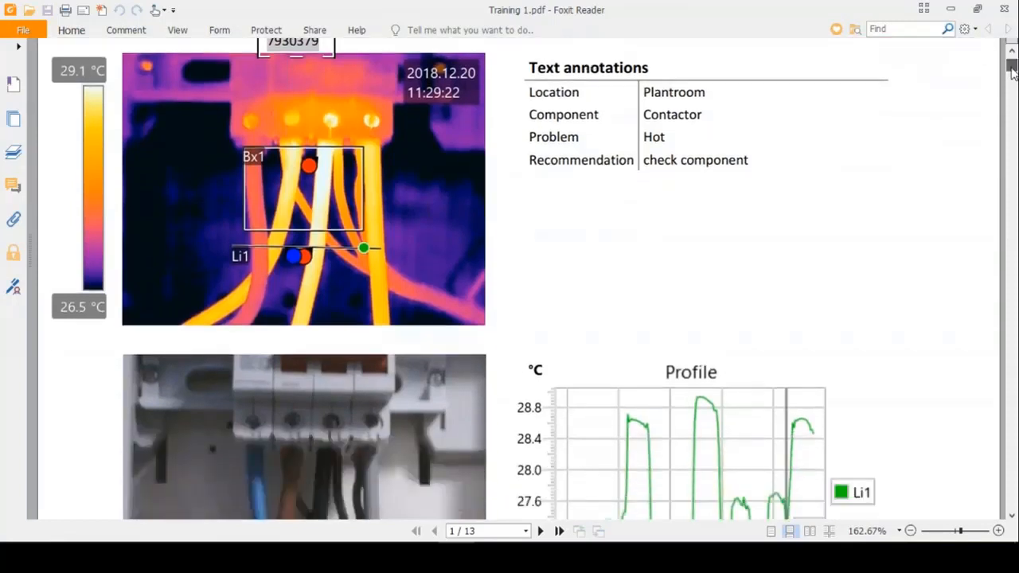
drag(1013, 70, 1012, 140)
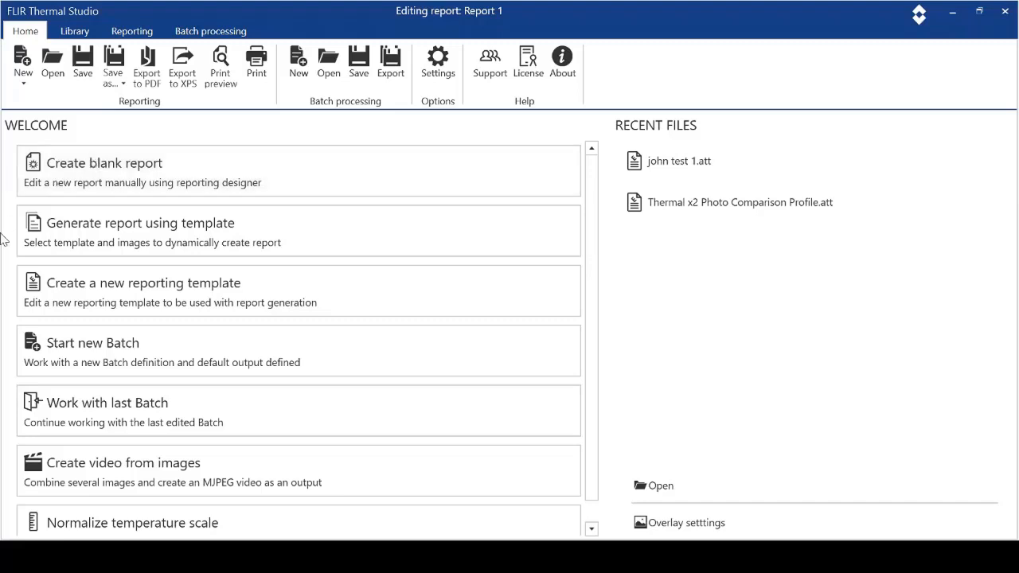
- Start a new batch in FLIR Thermal Studio and delete its default Radiometric JPEG job
click(113, 353)
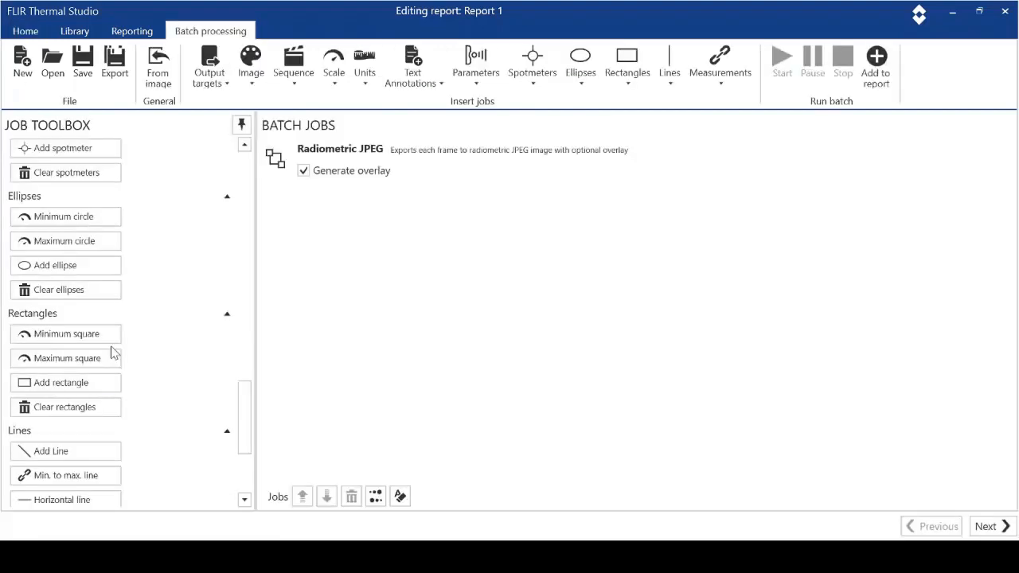
click(353, 158)
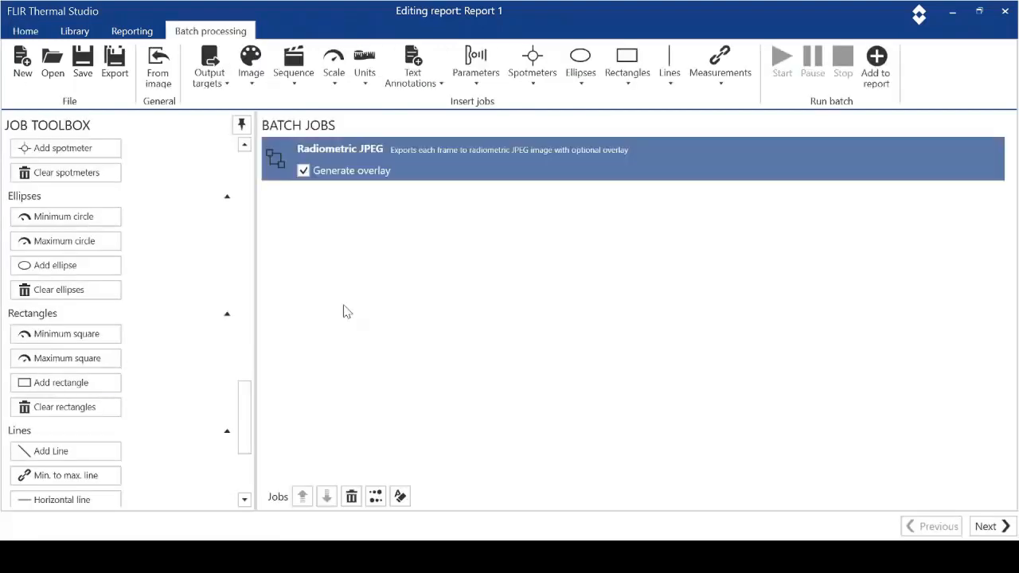
click(351, 496)
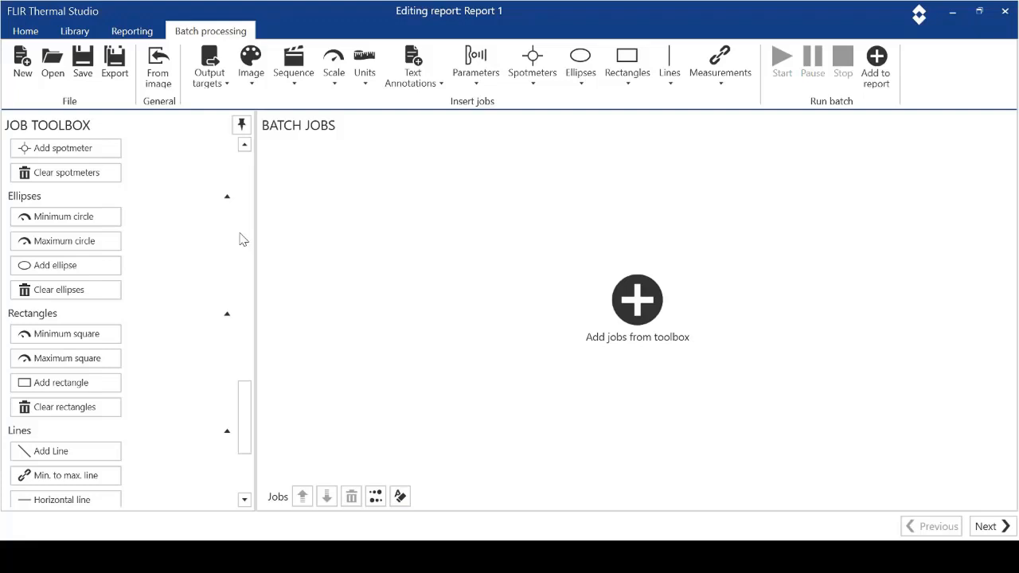
- Add a Palette job to the batch and set its color palette to Rainbow
drag(248, 405, 248, 168)
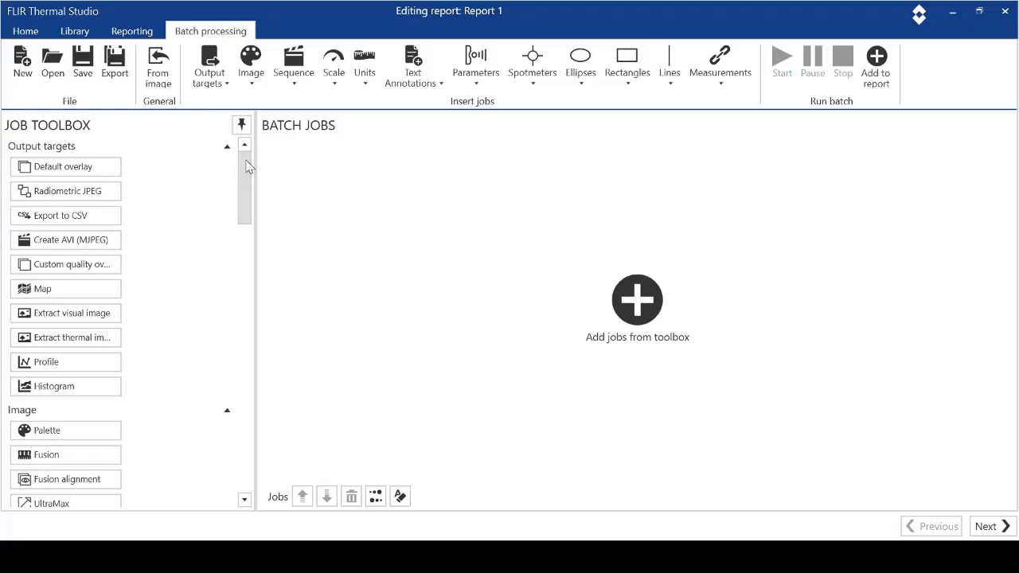
drag(246, 160, 246, 197)
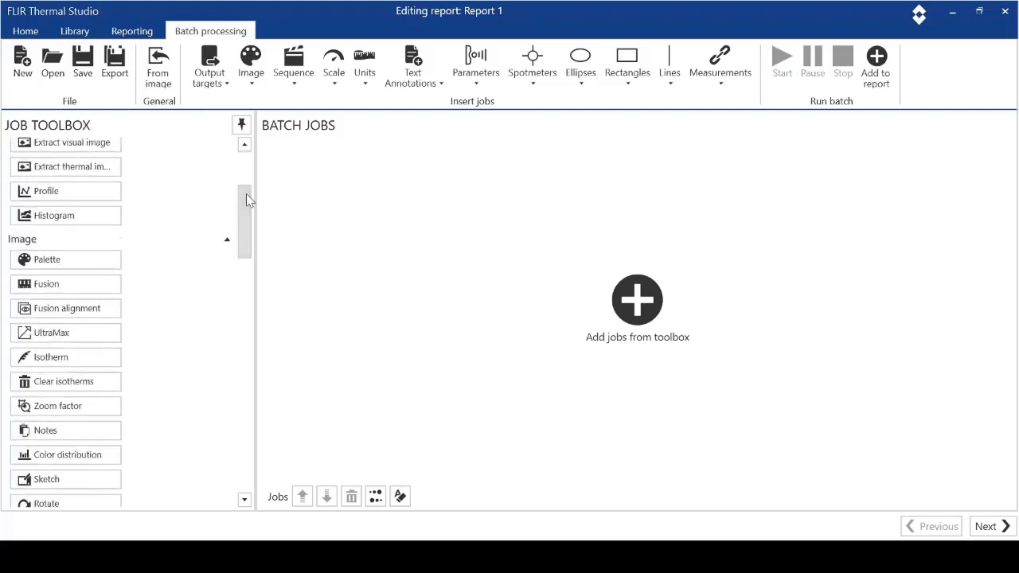
click(90, 261)
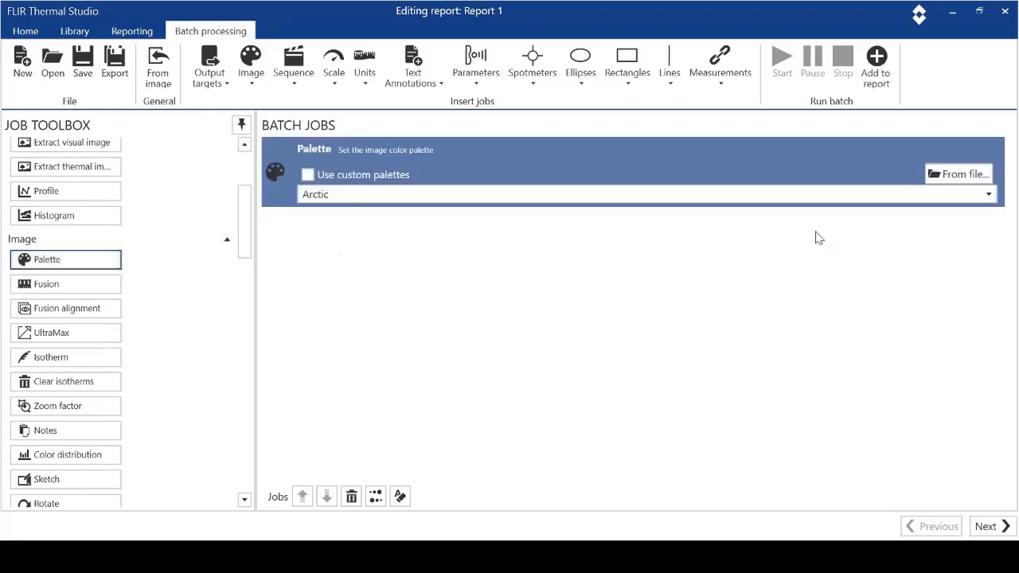
click(990, 195)
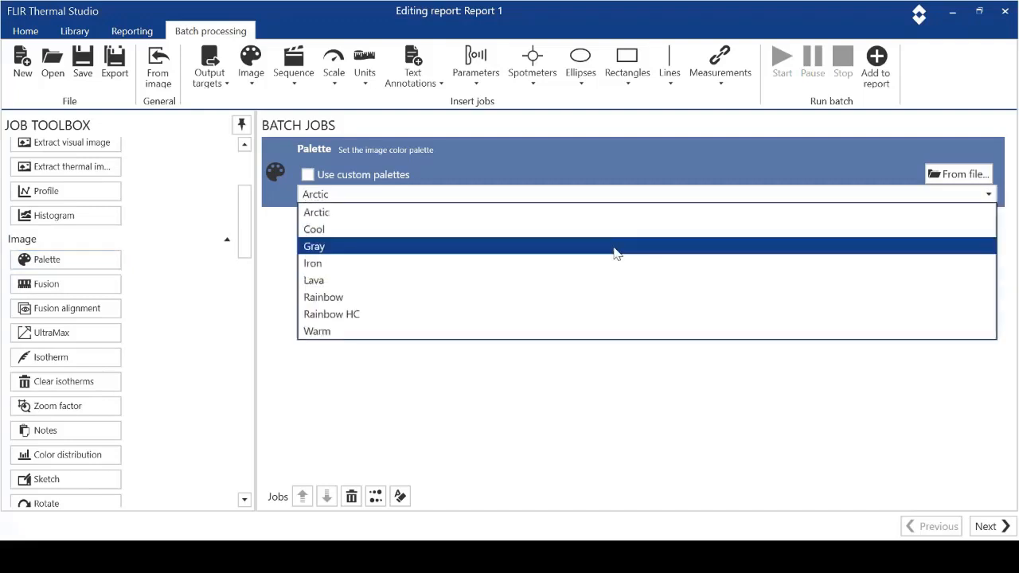
click(527, 297)
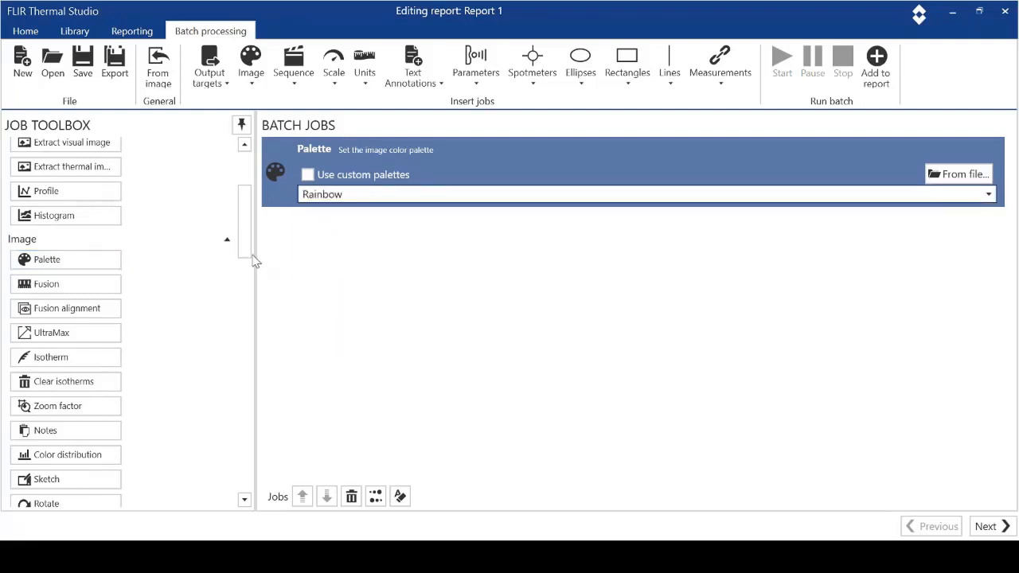
scroll(248, 241, down, 5)
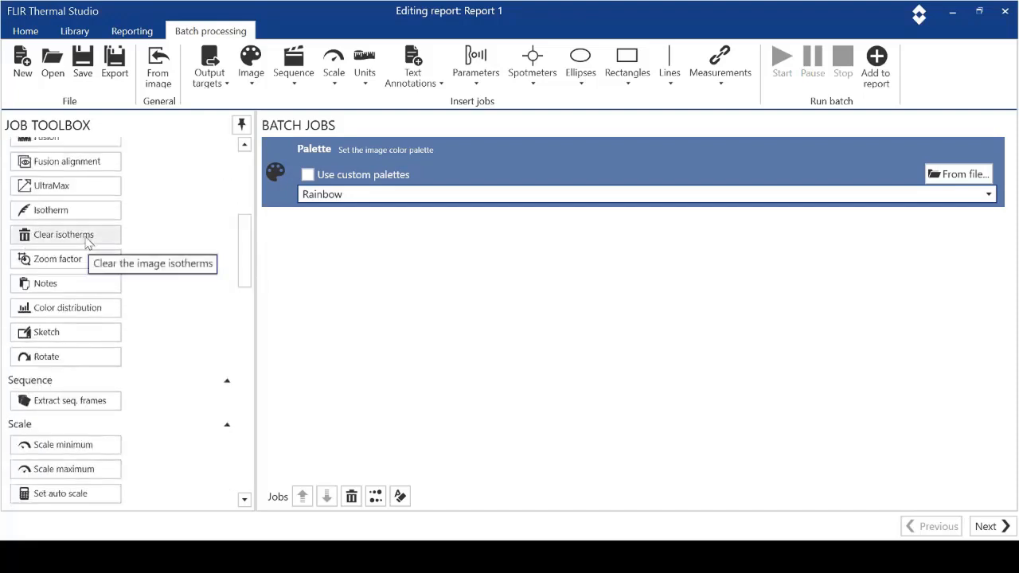
- Add an Isotherm job to the batch and set its limit to 50 and its color to gray
click(73, 212)
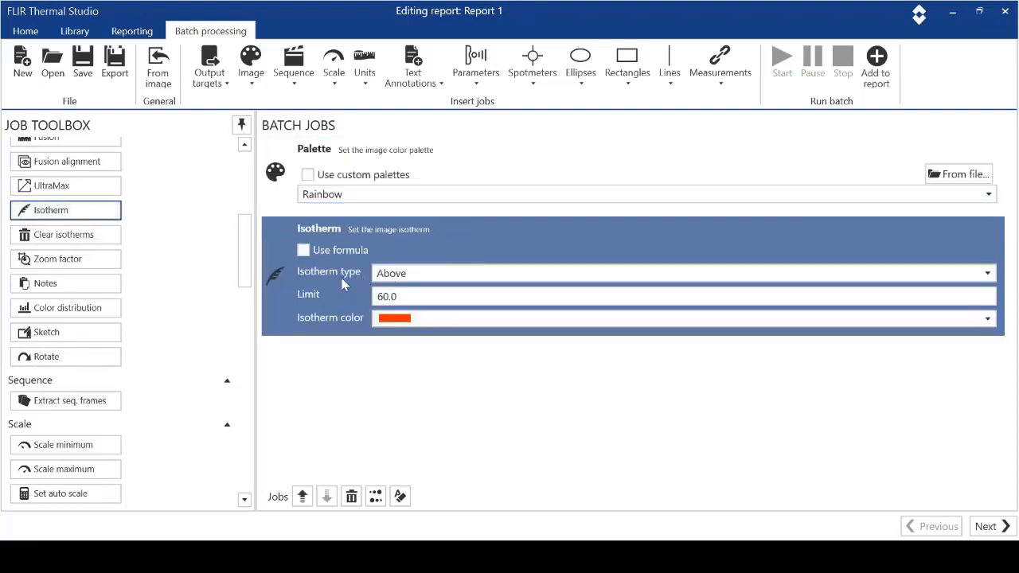
click(444, 295)
key(BackSpace)
key(BackSpace)
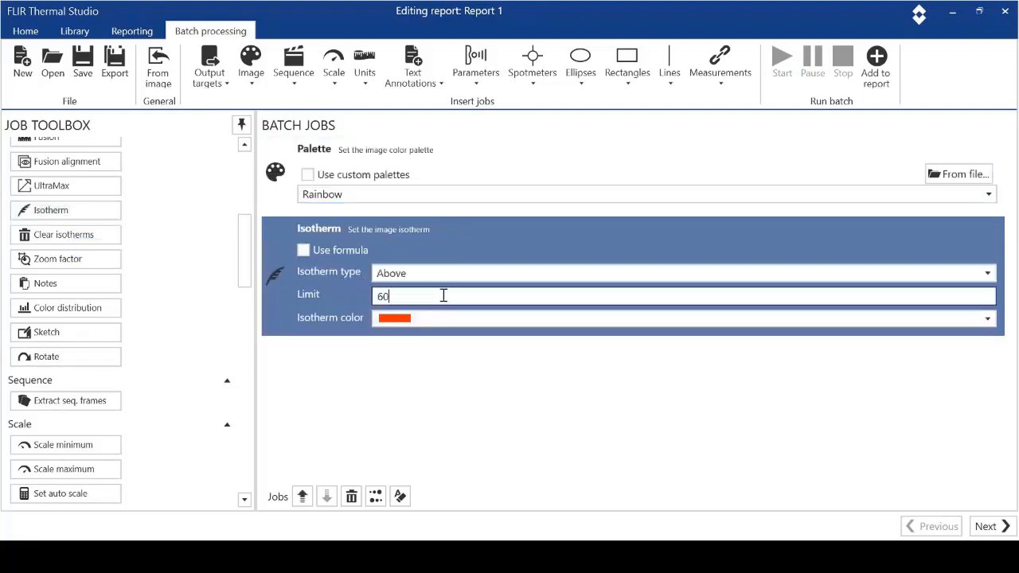
text(5)
click(991, 320)
click(561, 434)
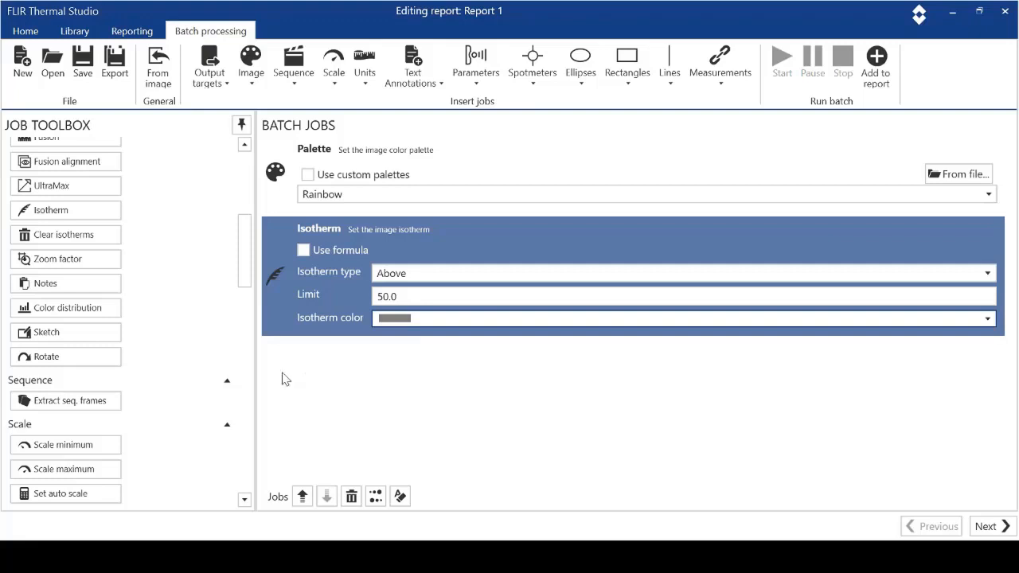
- Look through the remaining job types and add a Maximum spotmeter job to the batch
drag(248, 278, 248, 325)
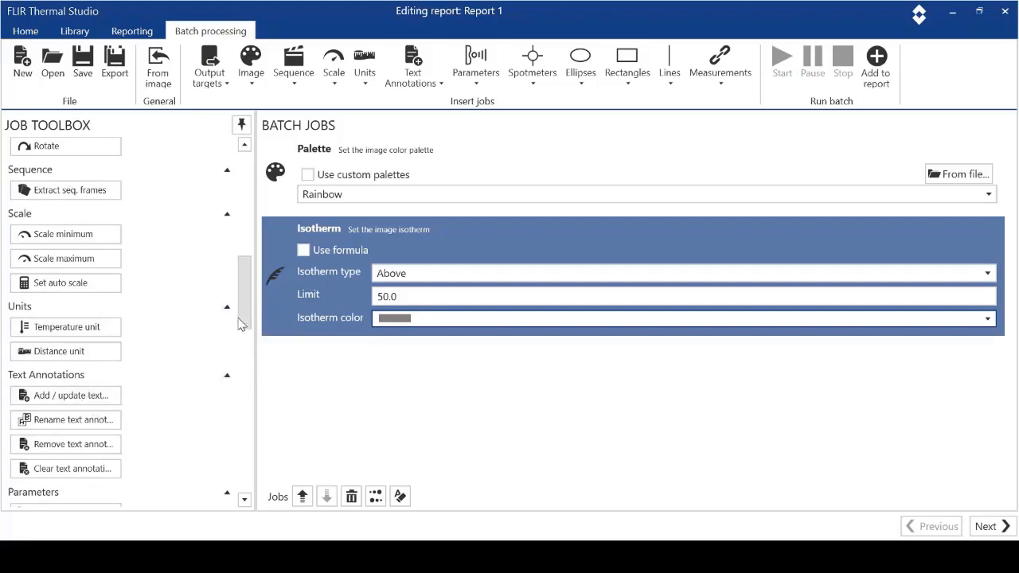
drag(246, 320, 245, 355)
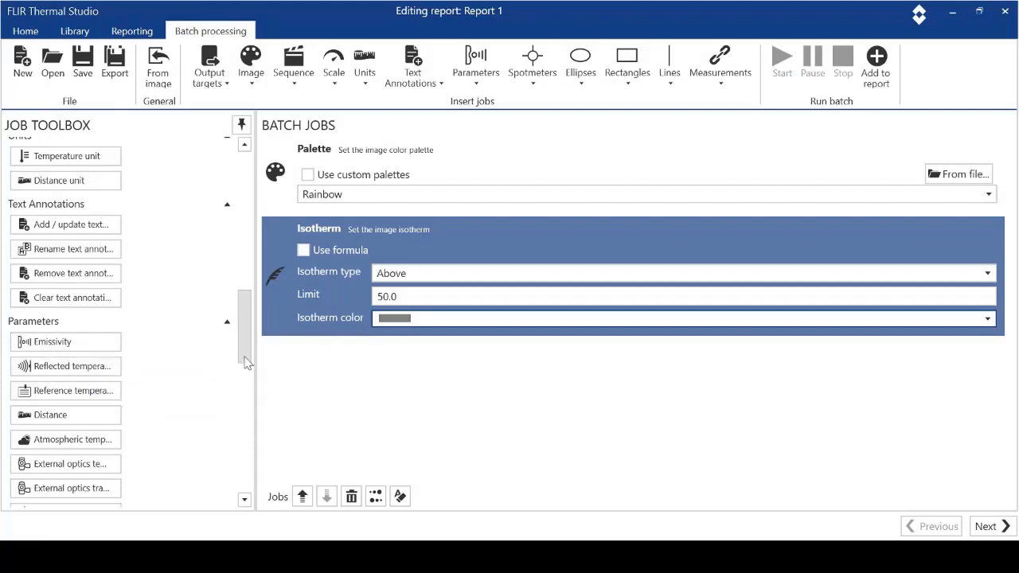
drag(243, 340, 248, 398)
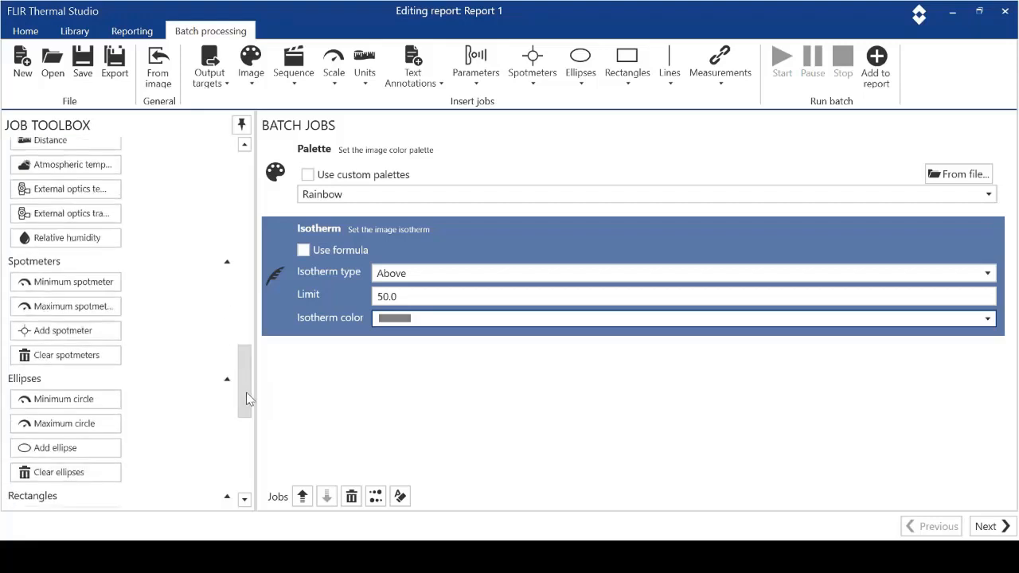
scroll(245, 382, up, 2)
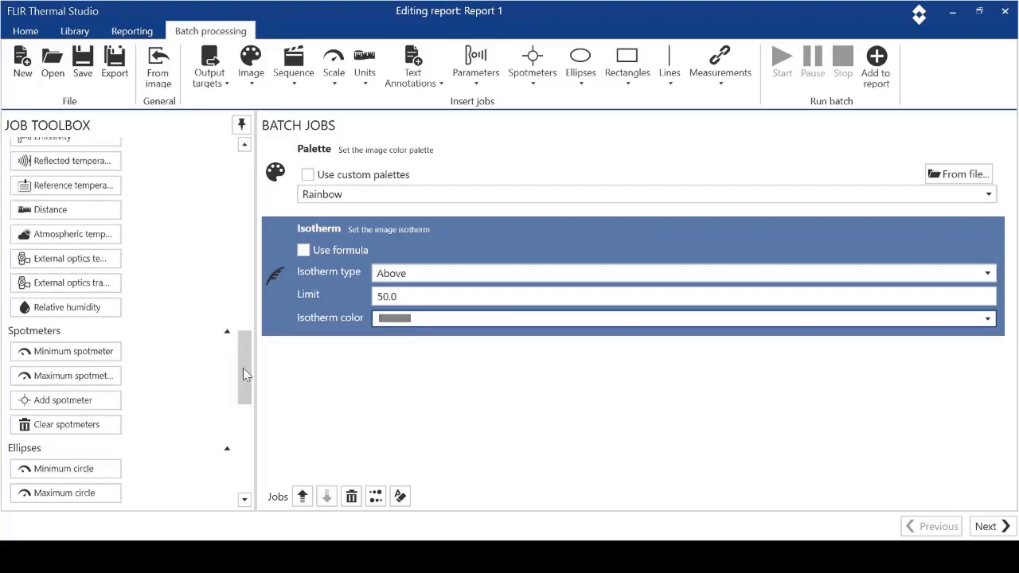
scroll(243, 369, down, 2)
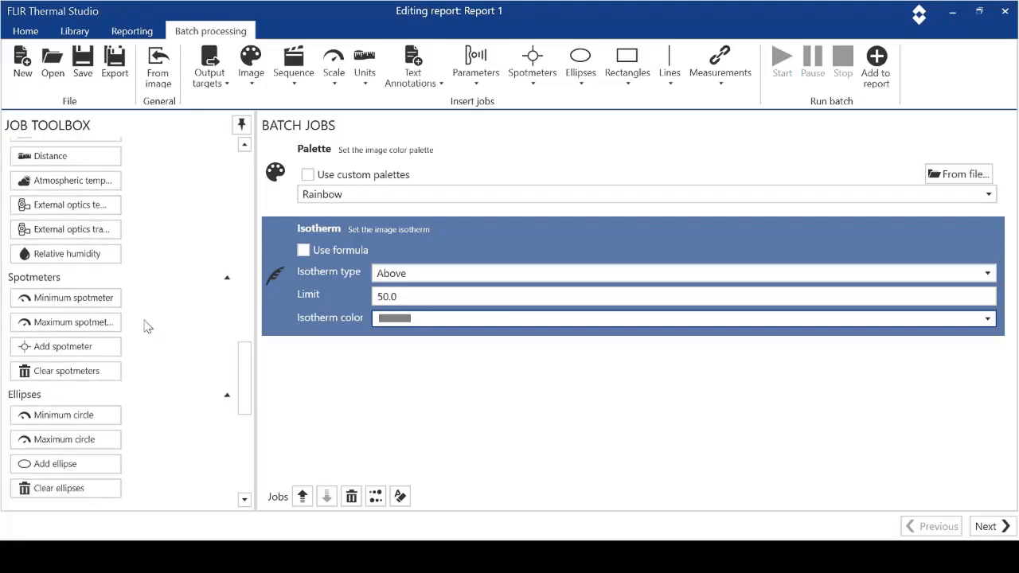
click(94, 328)
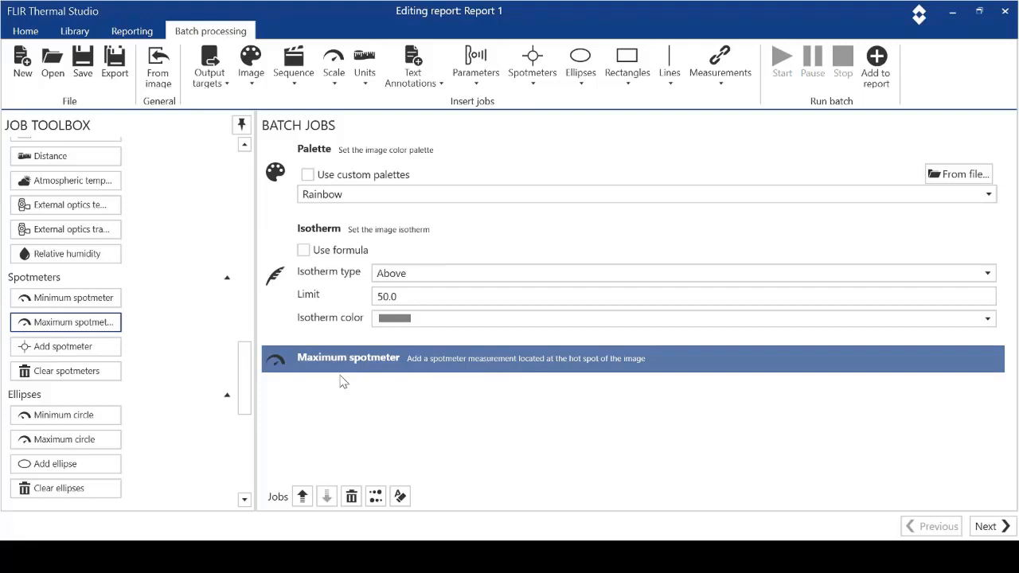
drag(245, 383, 245, 420)
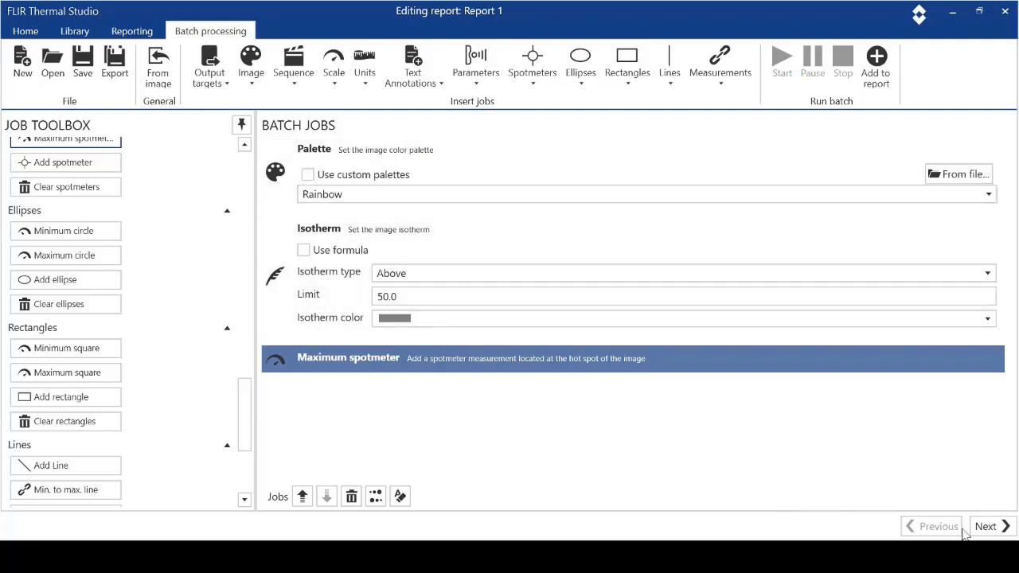
- Proceed to file selection and add all the images in the Ricoh folder, FLIR0042 through FLIR0207, to the batch
click(987, 529)
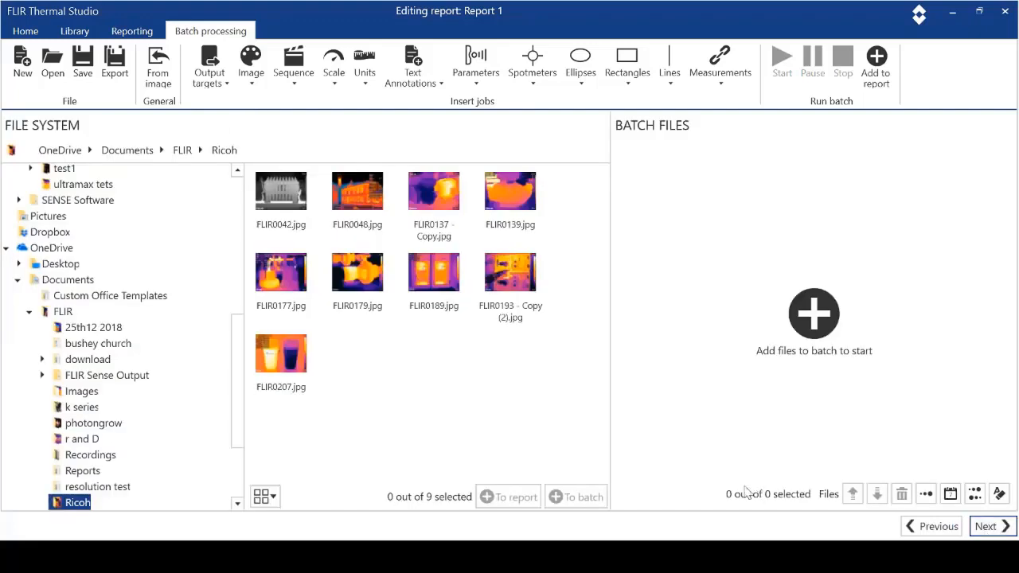
mouse_move(286, 217)
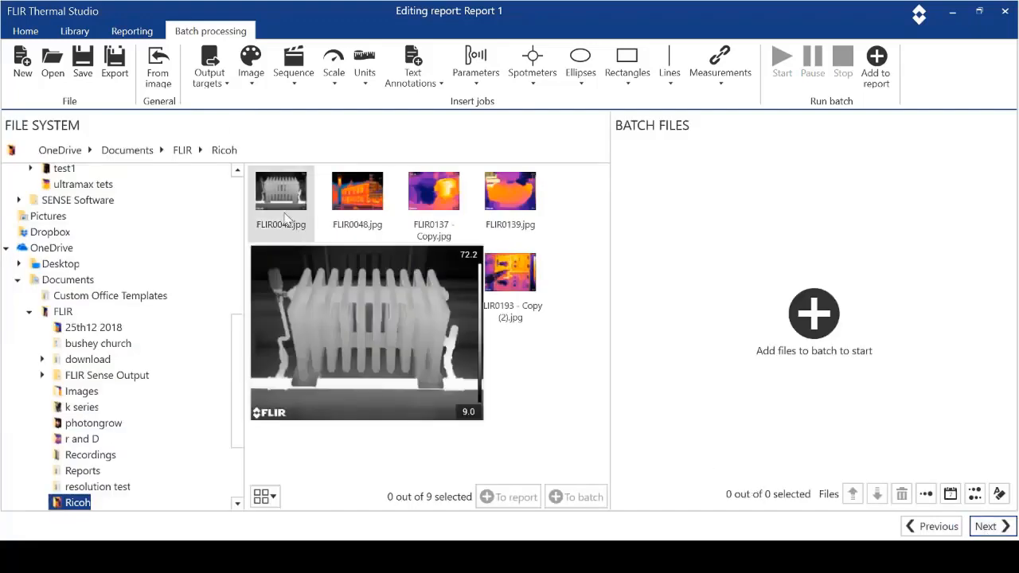
click(285, 217)
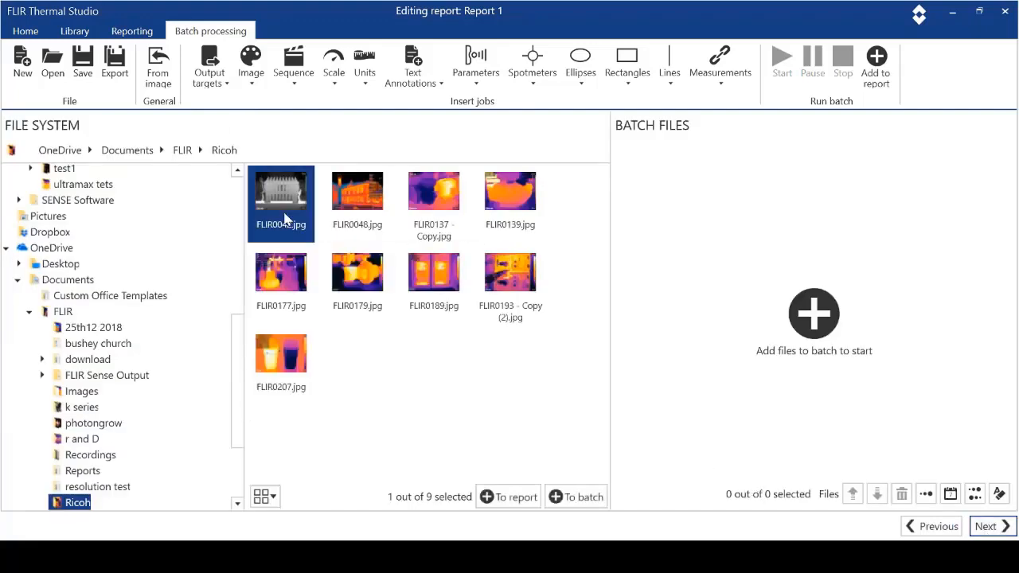
shift+click(298, 364)
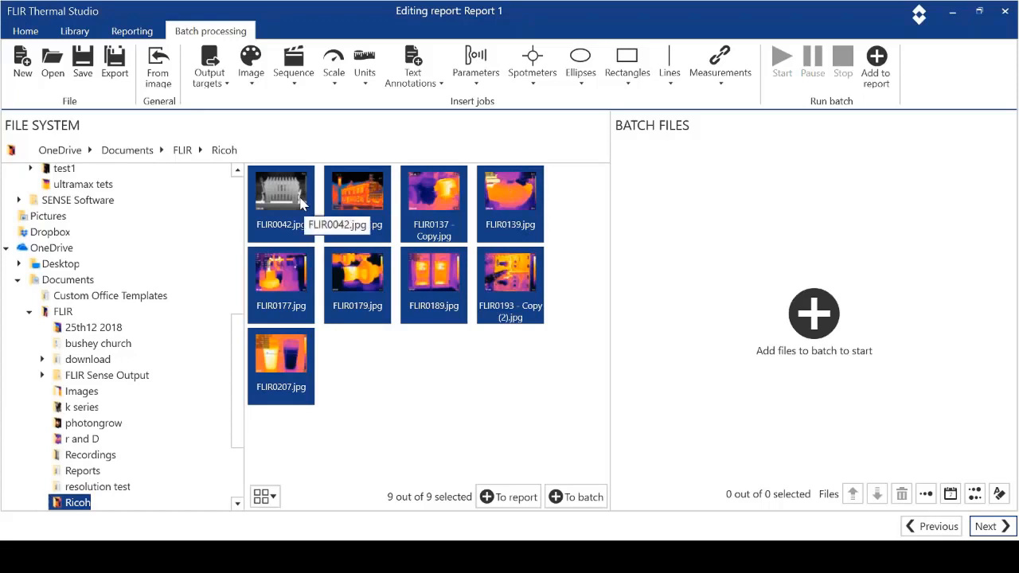
mouse_move(401, 287)
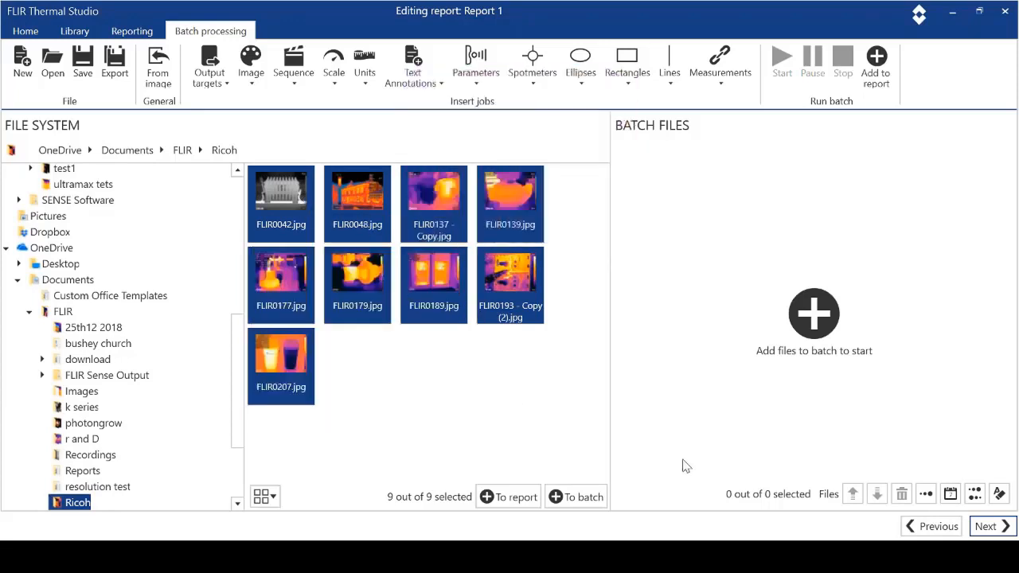
click(580, 497)
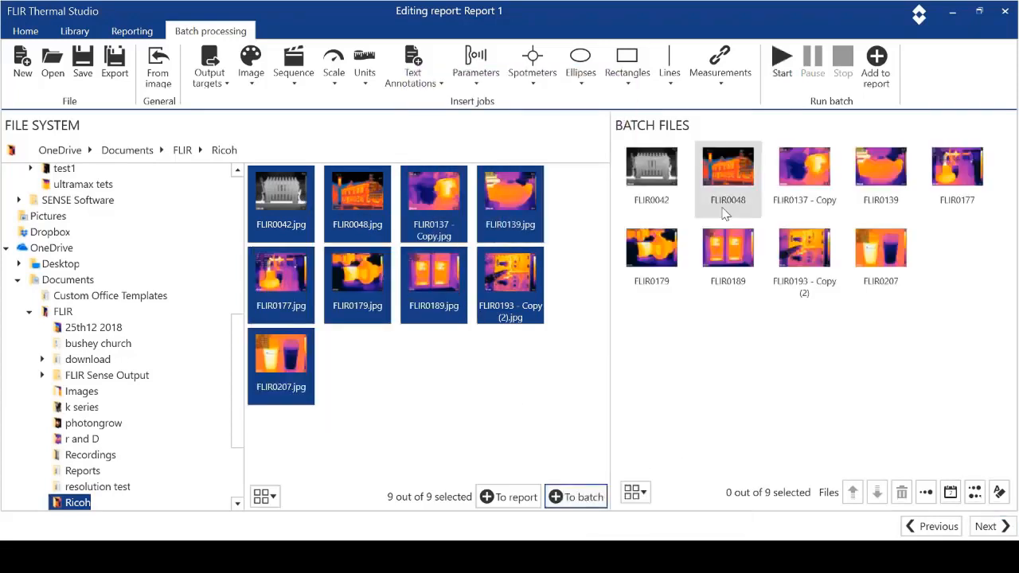
- Select all the batch files from FLIR0042 to FLIR0207 and run the batch
click(657, 188)
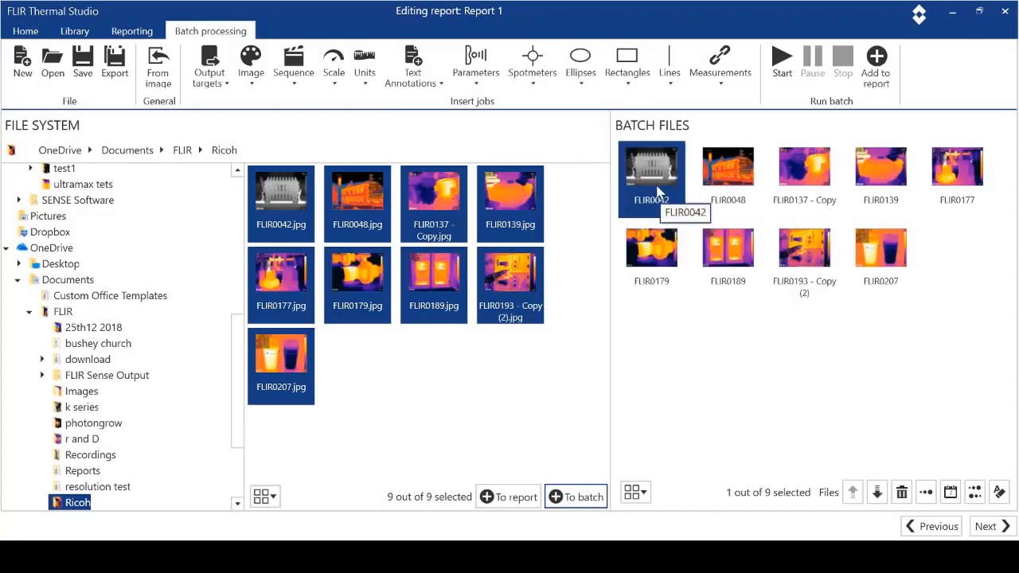
shift+click(877, 263)
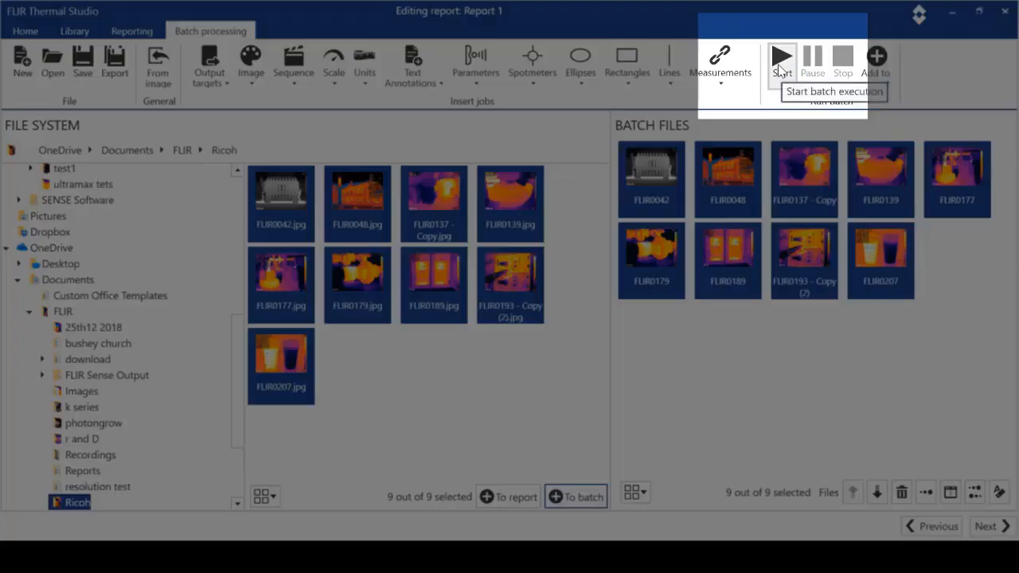
click(781, 71)
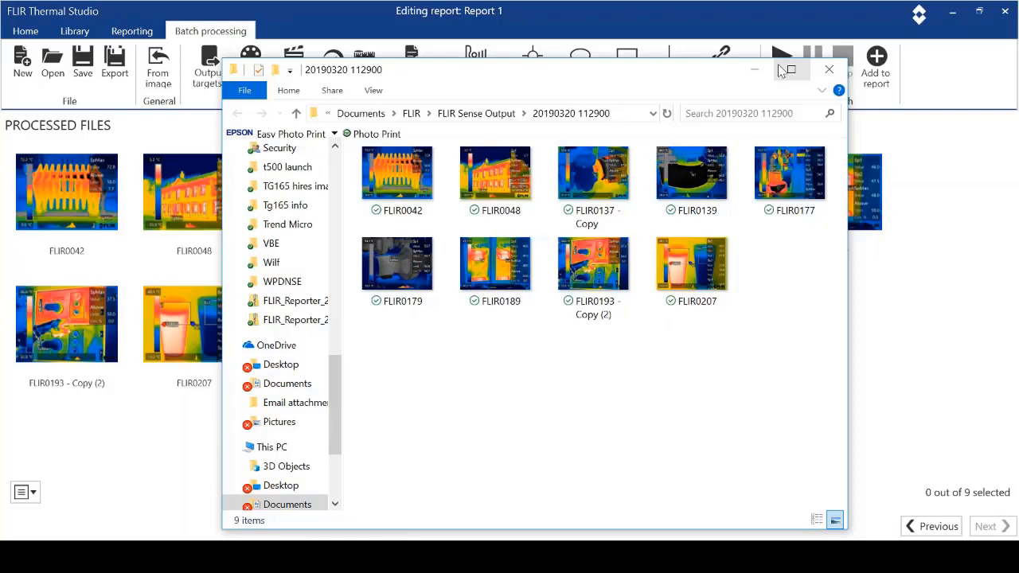
- Close the output folder window and inspect the processed FLIR0042 image, closing it when done
click(836, 73)
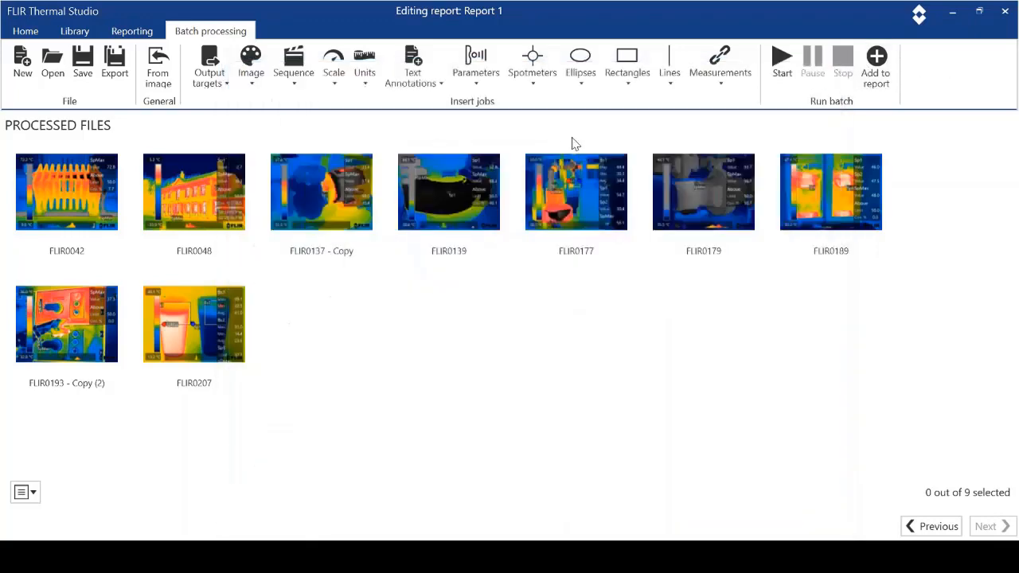
double_click(73, 191)
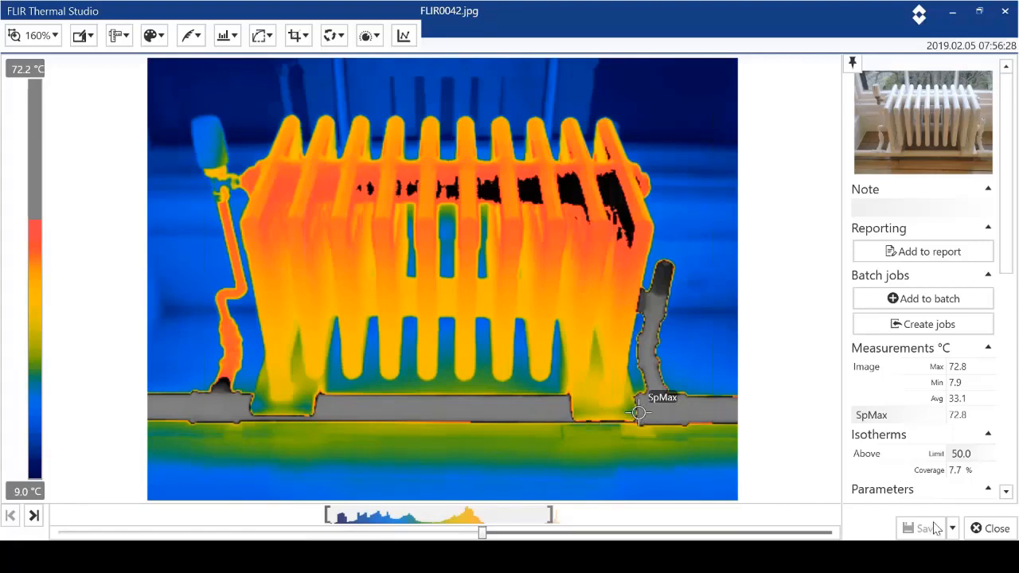
click(997, 527)
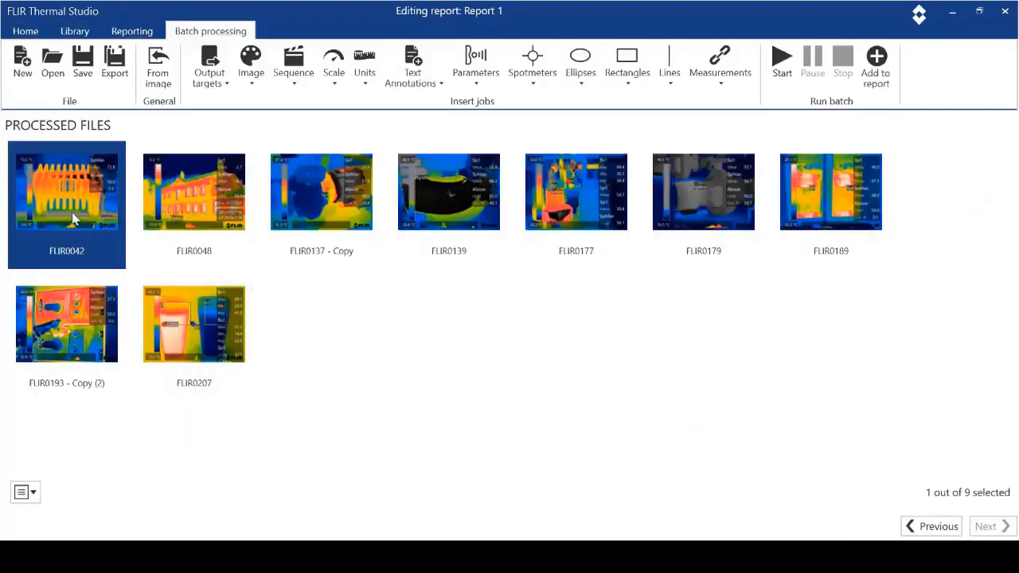
- Add all the processed images to the report and view the radiator image on page 3
shift+click(195, 317)
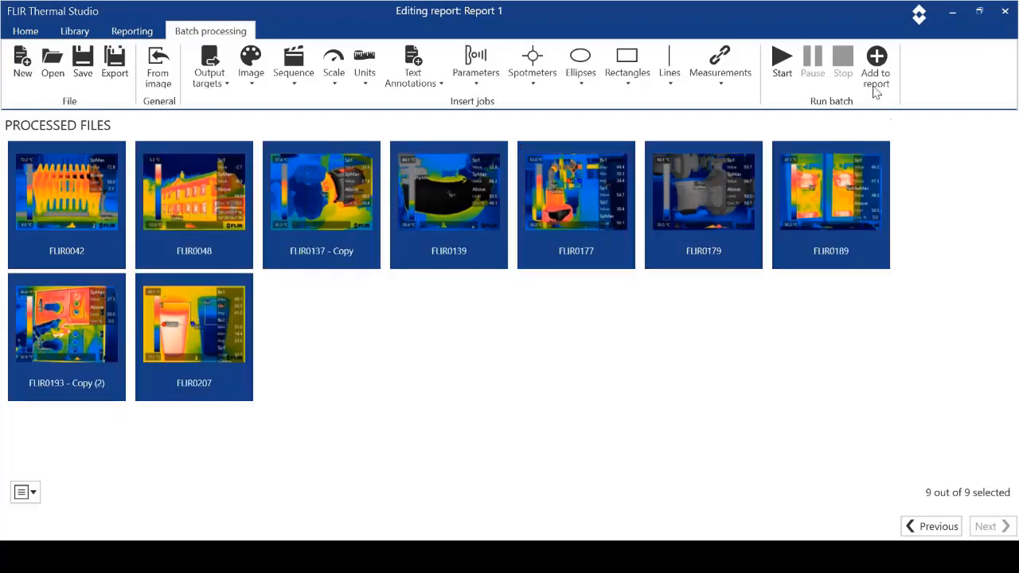
click(877, 56)
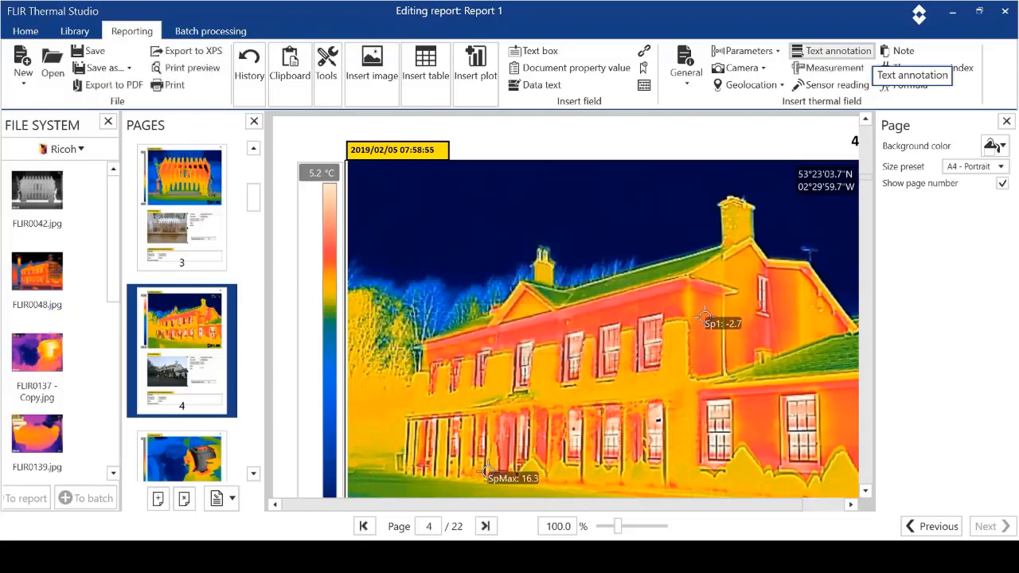
click(205, 177)
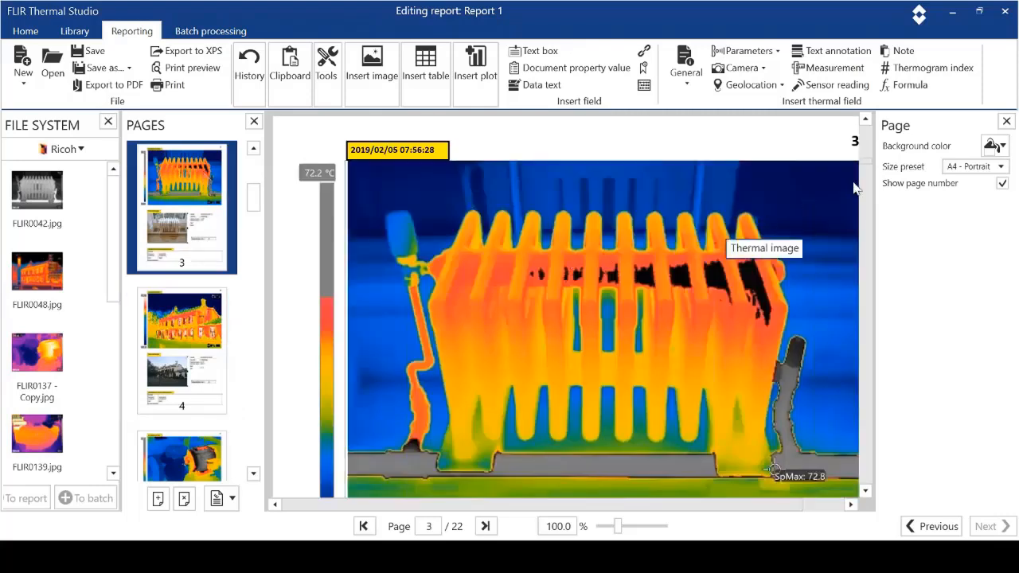
mouse_move(867, 167)
mouse_down()
mouse_move(868, 176)
mouse_move(867, 164)
mouse_up()
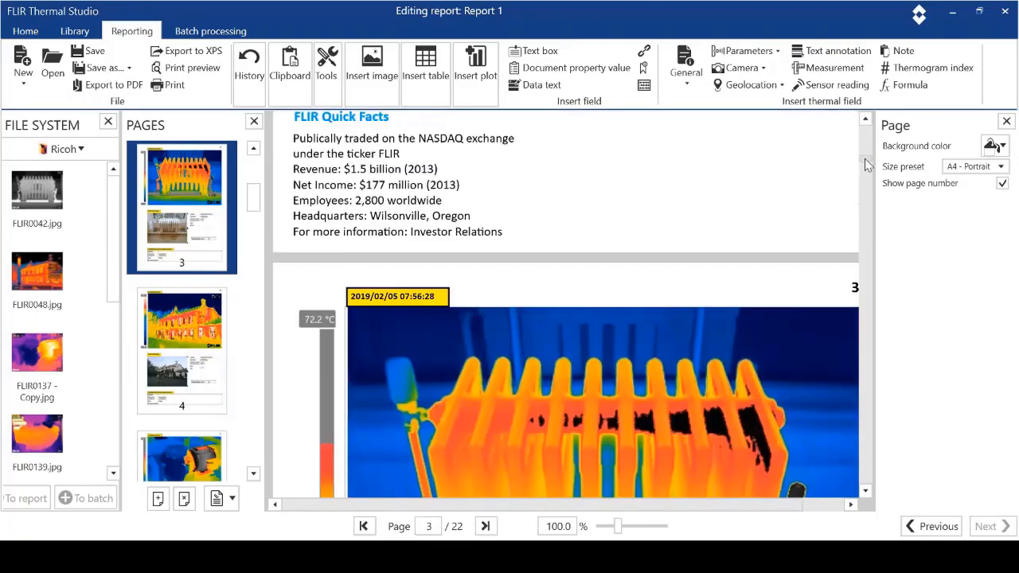